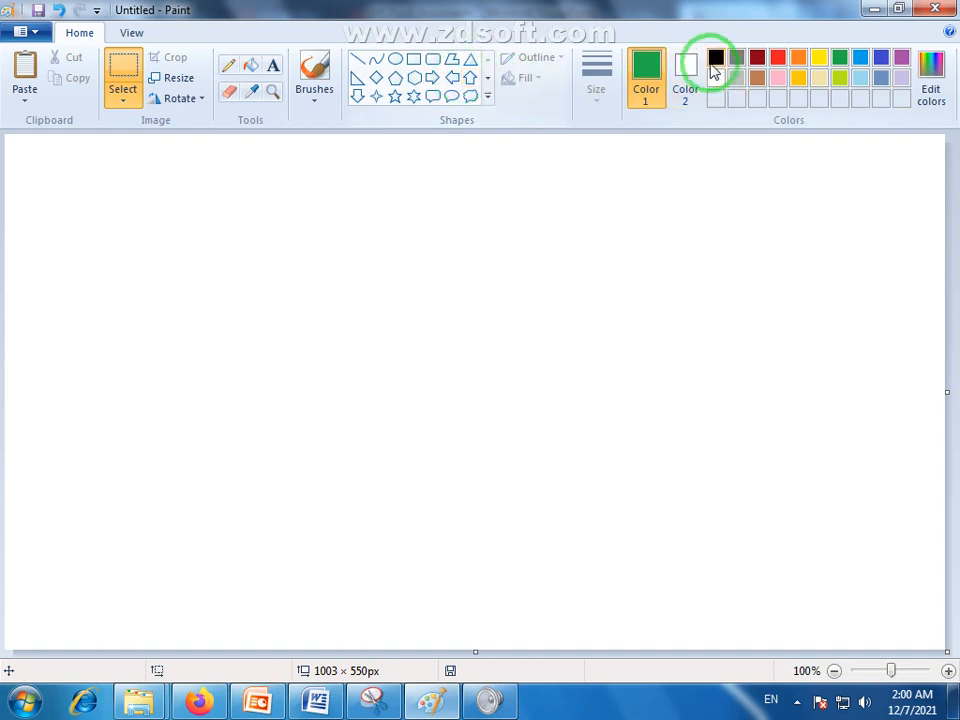
# Draw a black rectangle about 215 × 258 px left of the canvas centre as the front wall, and delete its top edge.
pyautogui.click(716, 58)
pyautogui.click(413, 59)
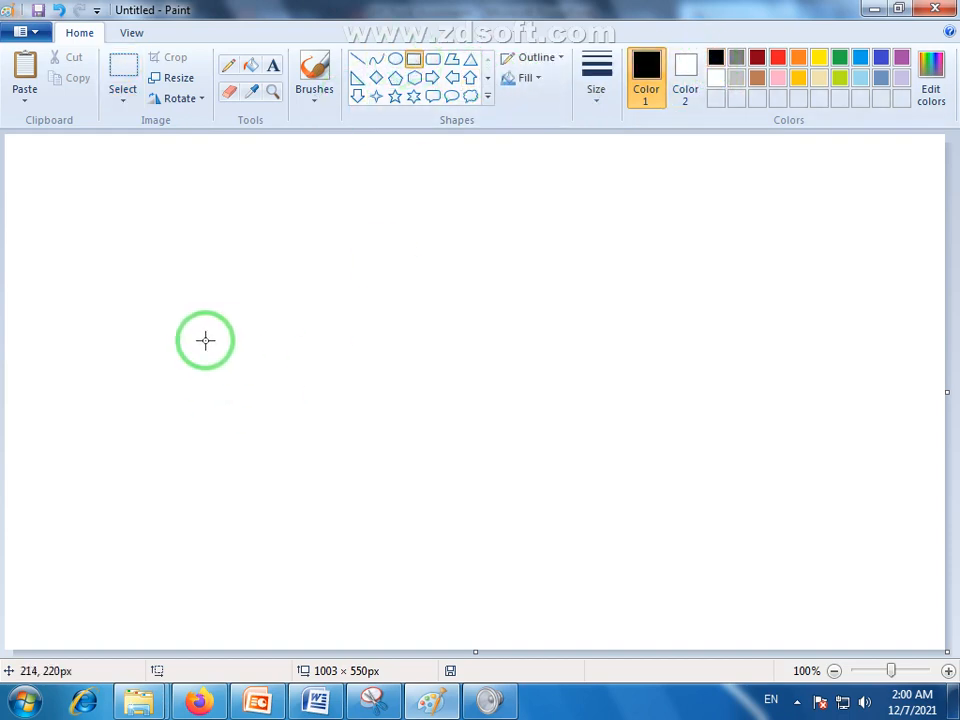
pyautogui.moveTo(213, 320); pyautogui.dragTo(412, 560)
pyautogui.moveTo(315, 479); pyautogui.dragTo(338, 475)
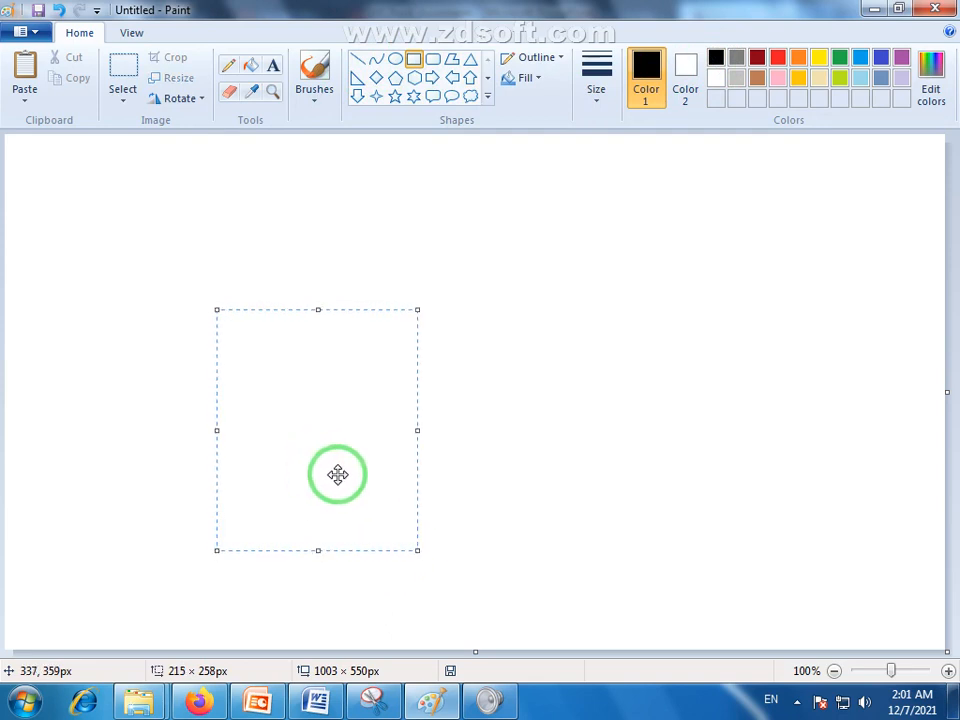
pyautogui.click(503, 487)
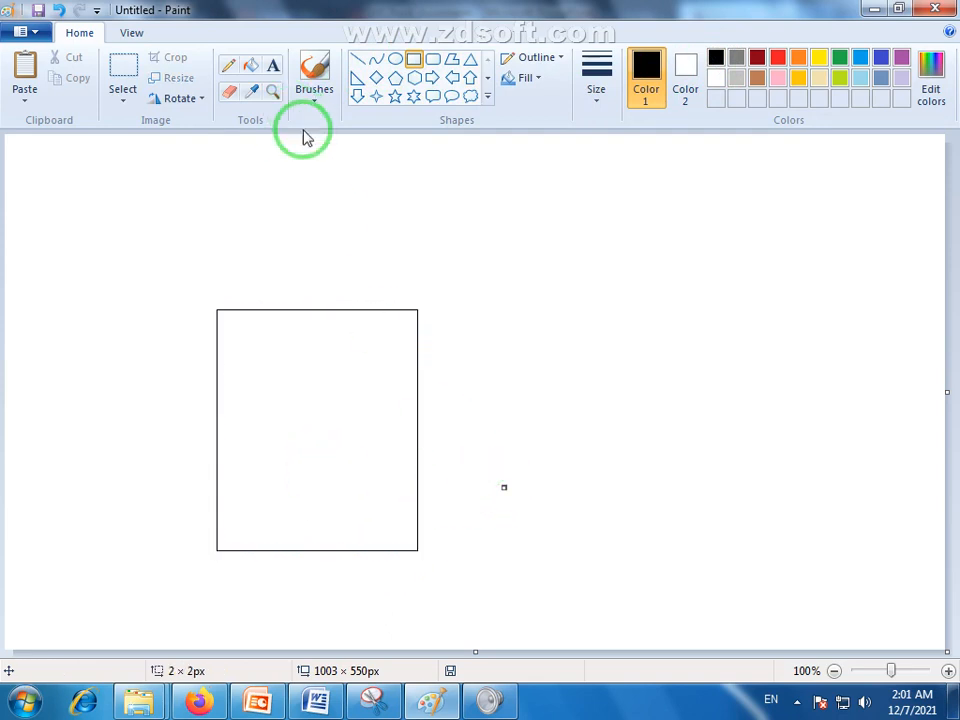
pyautogui.click(118, 65)
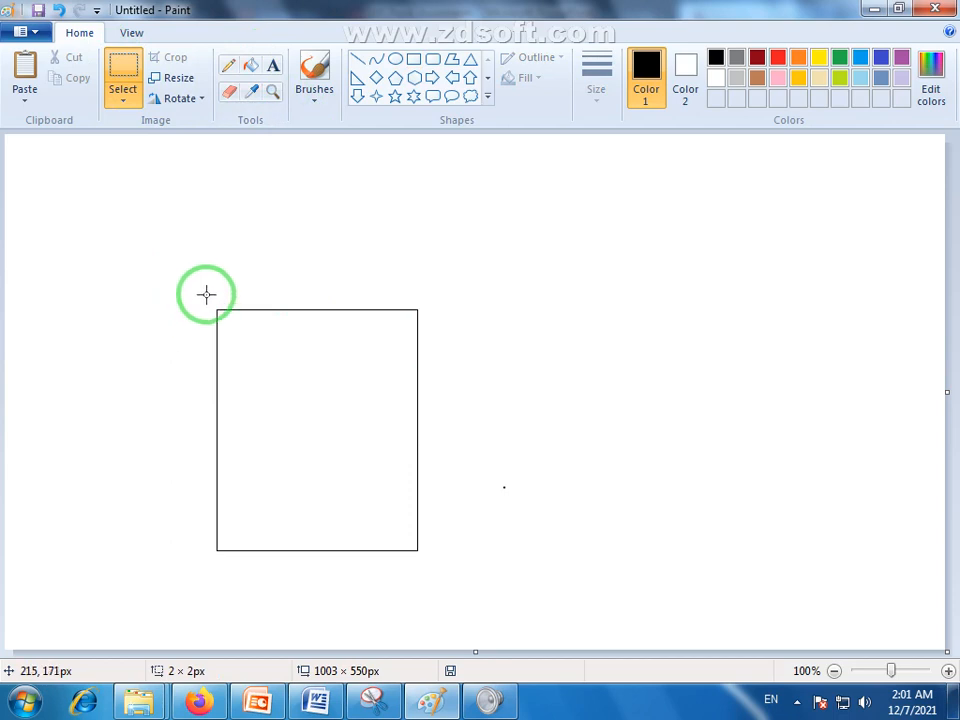
pyautogui.moveTo(206, 294); pyautogui.dragTo(428, 316)
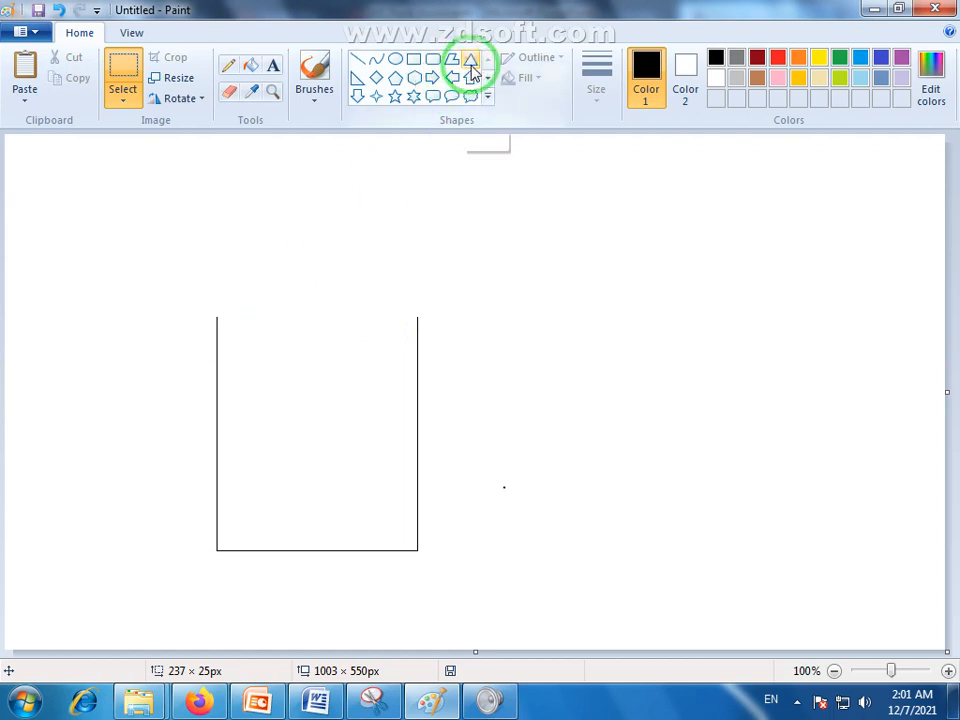
# Draw two sloping roof lines that meet in a peak above the wall and slightly overhang both sides.
pyautogui.click(358, 59)
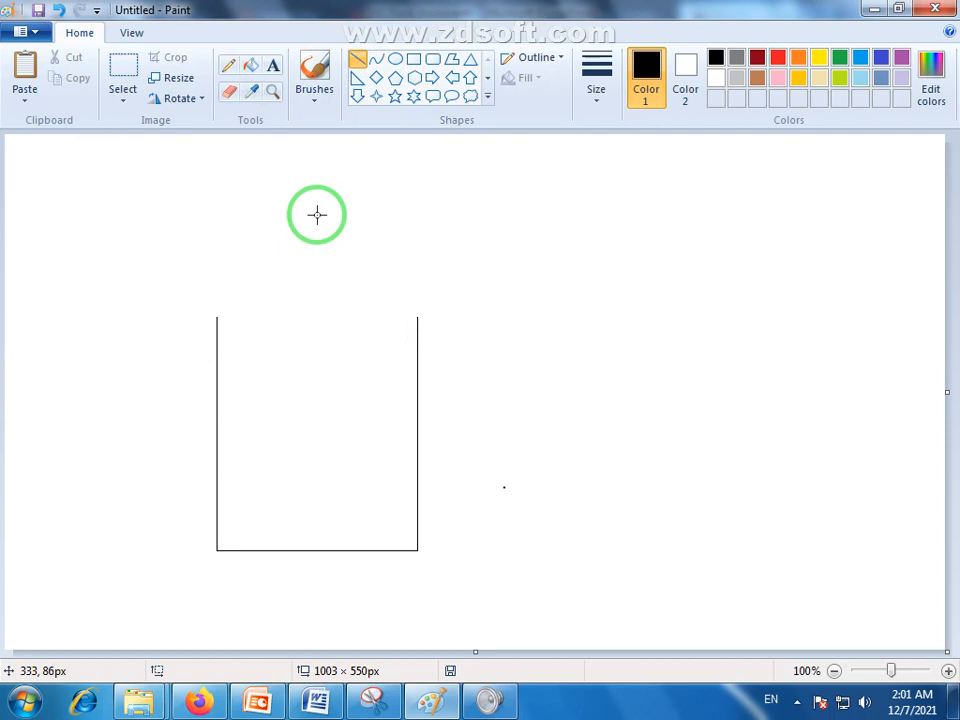
pyautogui.moveTo(325, 211); pyautogui.dragTo(201, 333)
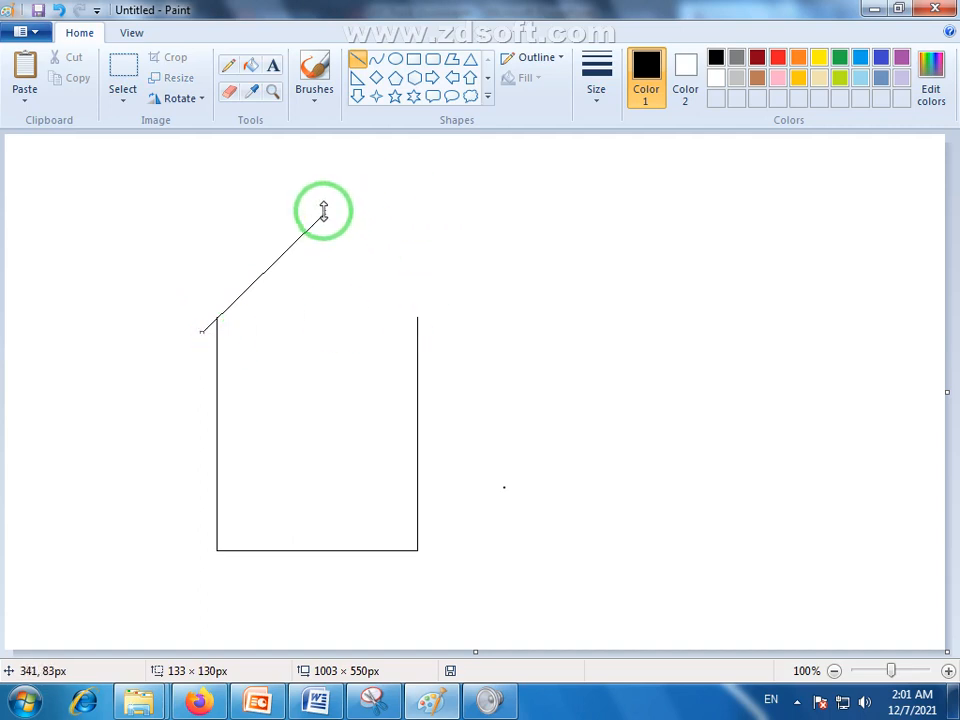
pyautogui.click(381, 206)
pyautogui.moveTo(323, 212); pyautogui.dragTo(432, 335)
pyautogui.click(461, 360)
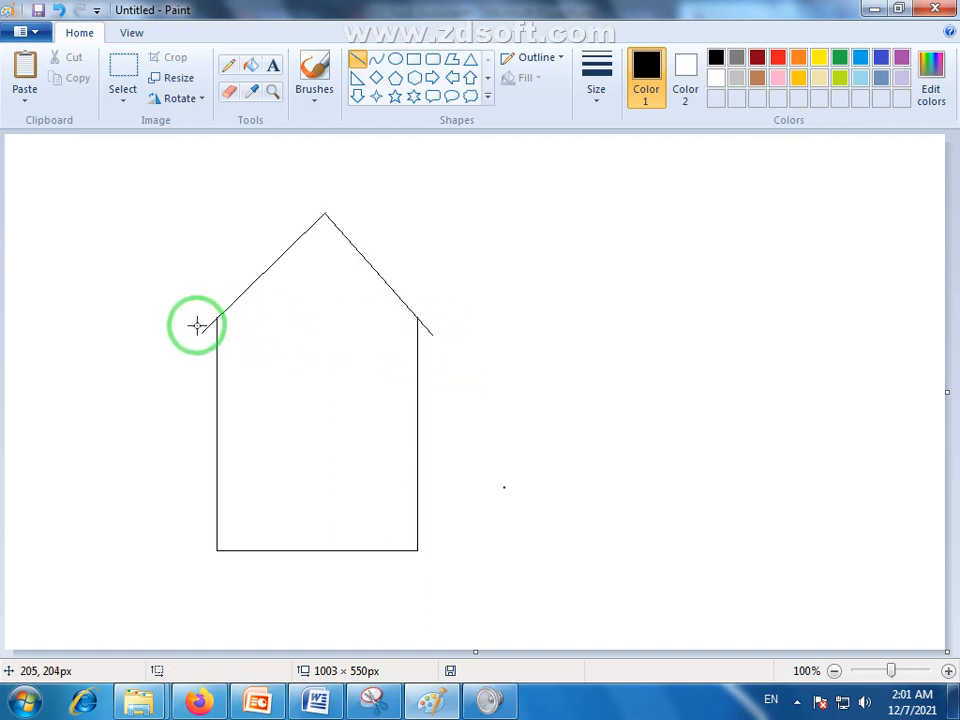
# Draw a second pair of roof lines parallel above the first and close both eave ends with short lines.
pyautogui.moveTo(198, 325)
pyautogui.mouseDown()
pyautogui.moveTo(270, 242)
pyautogui.moveTo(326, 198)
pyautogui.mouseUp()
pyautogui.moveTo(451, 290); pyautogui.dragTo(456, 302)
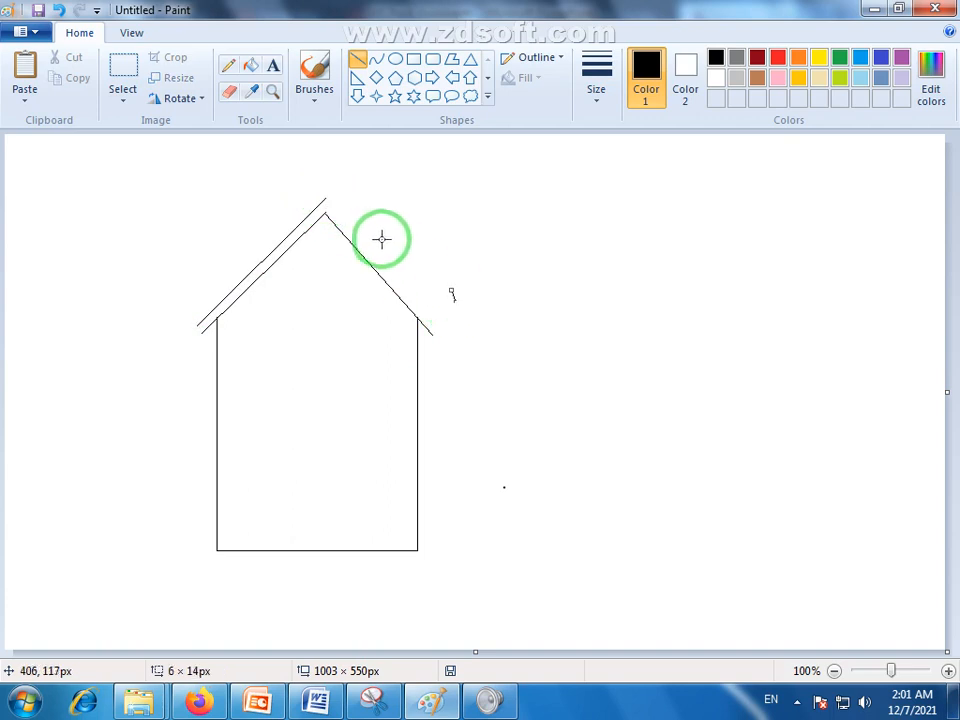
pyautogui.click(506, 248)
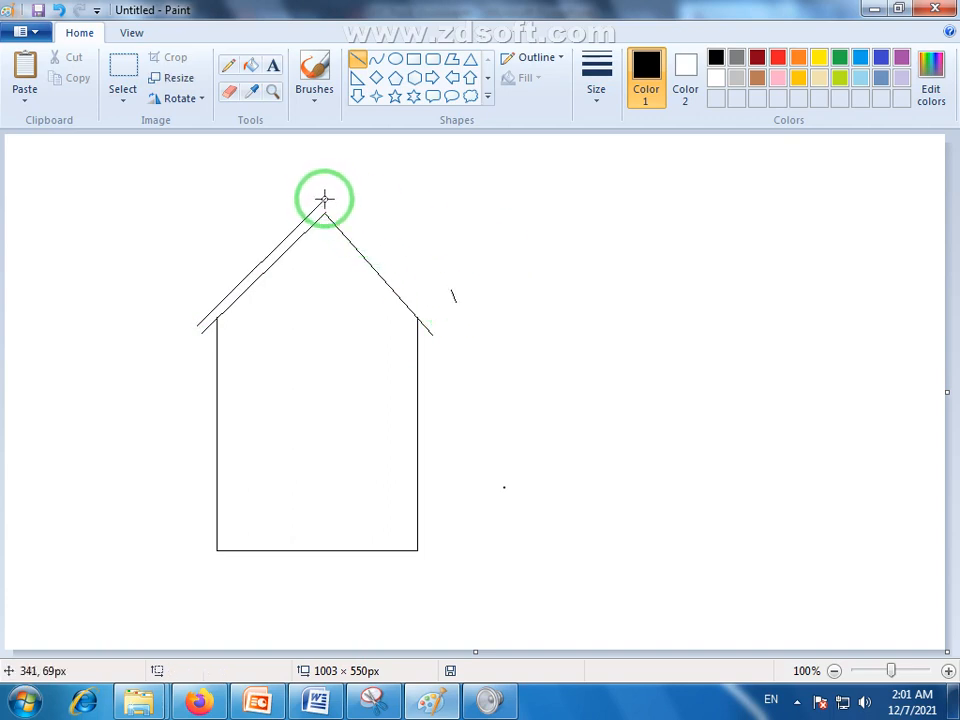
pyautogui.moveTo(324, 198); pyautogui.dragTo(437, 323)
pyautogui.click(490, 364)
pyautogui.click(479, 363)
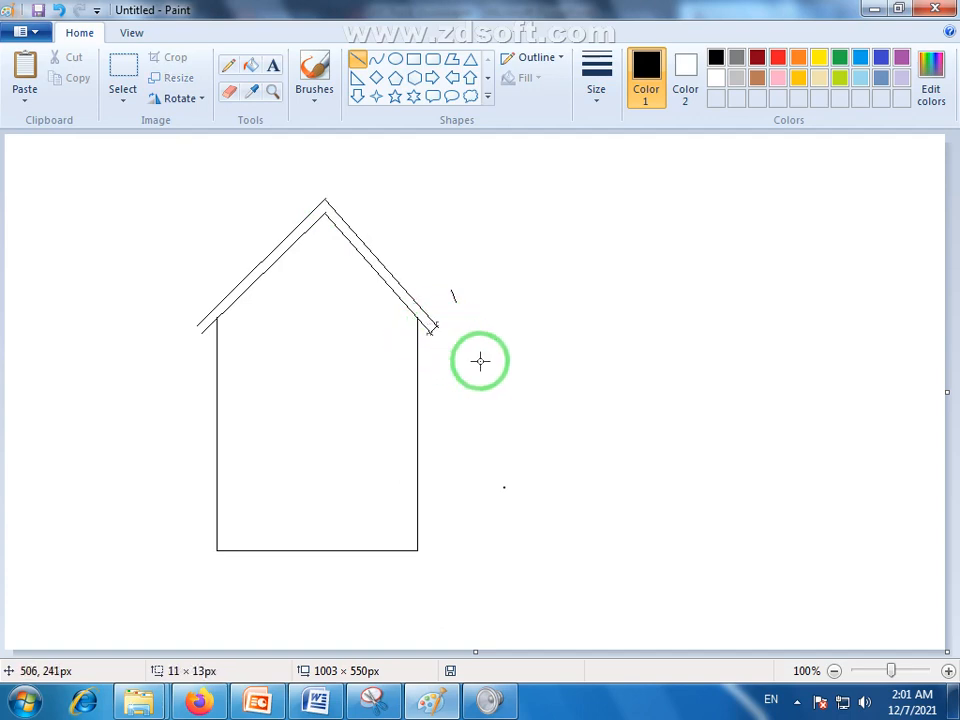
pyautogui.moveTo(207, 330); pyautogui.dragTo(193, 320)
pyautogui.click(246, 351)
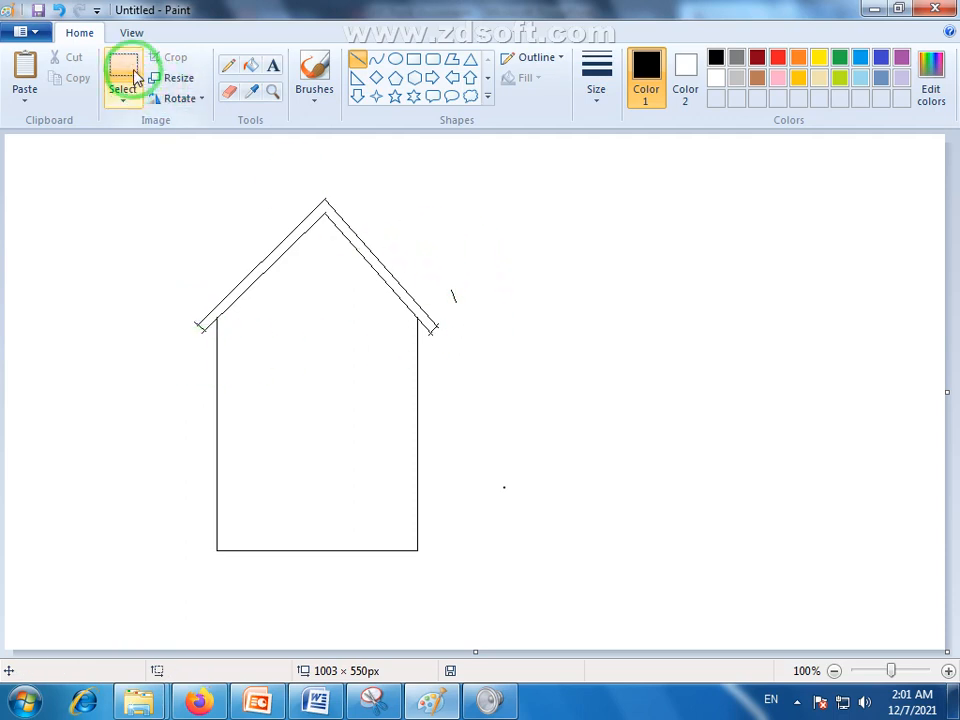
# Delete the stray line marks beside the right roof slope.
pyautogui.moveTo(441, 285); pyautogui.dragTo(472, 312)
pyautogui.click(455, 261)
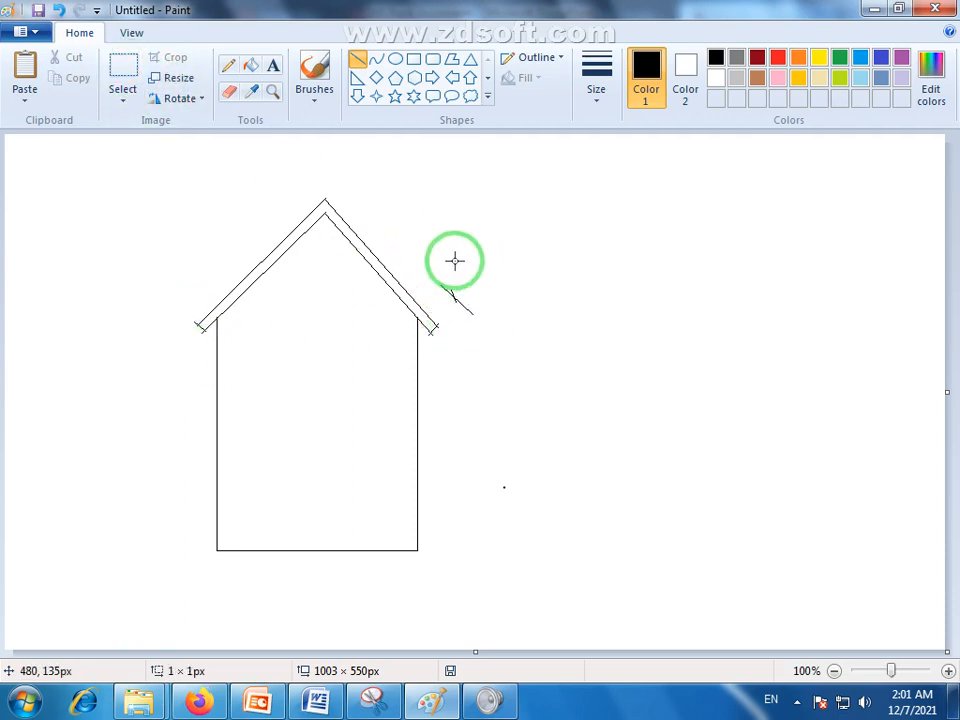
pyautogui.click(123, 72)
pyautogui.moveTo(440, 274); pyautogui.dragTo(491, 320)
pyautogui.press('Delete')
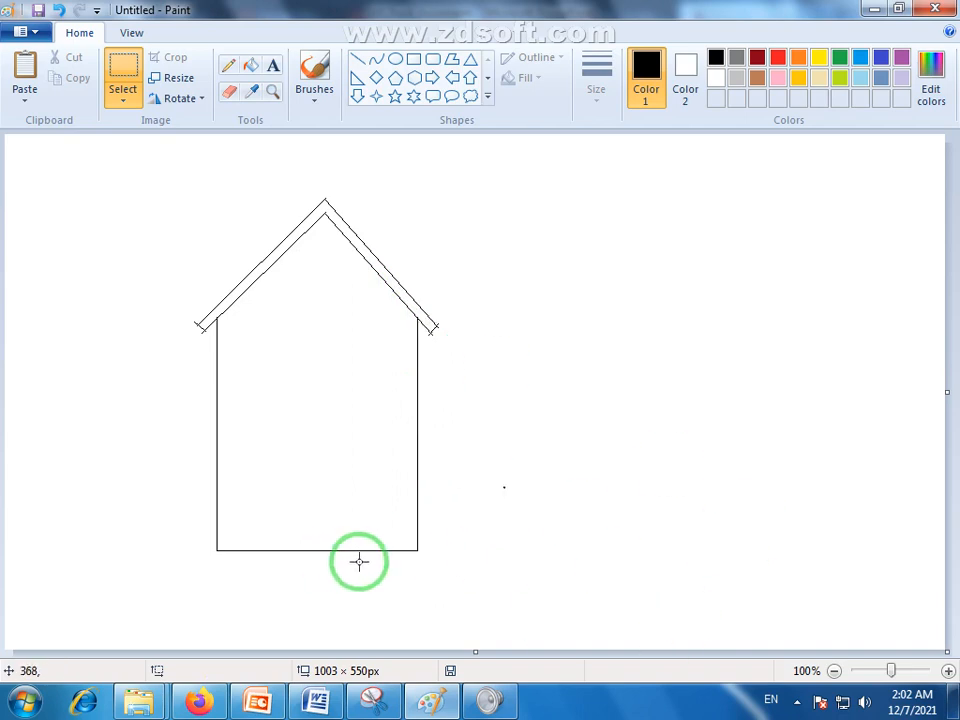
# Draw a wide, lower rectangle for the side wing, starting from the front wall's lower-right corner.
pyautogui.click(414, 59)
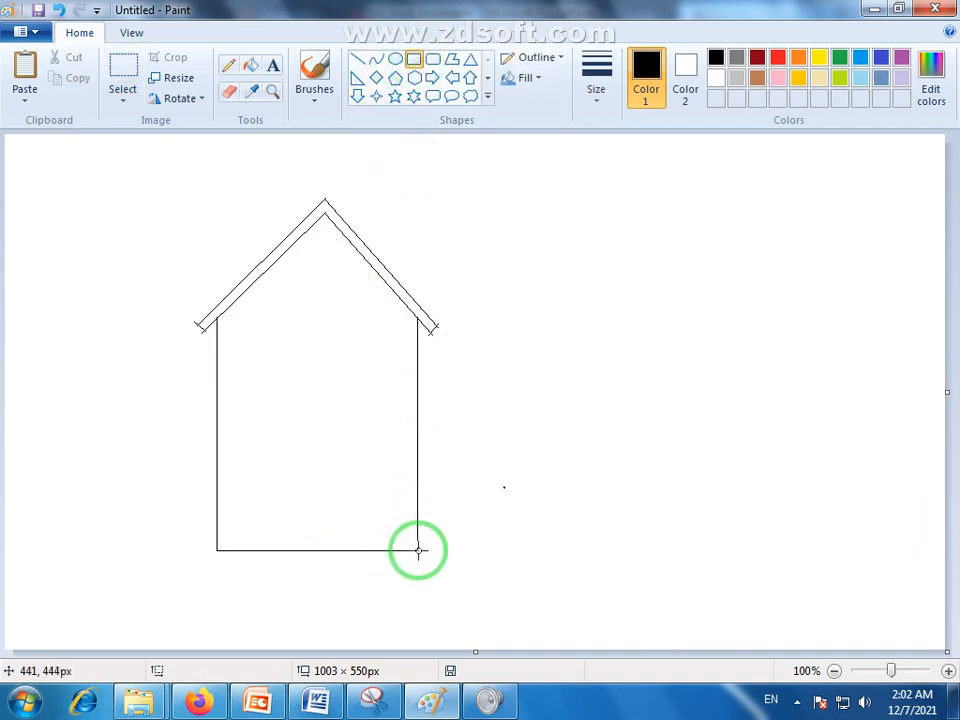
pyautogui.moveTo(418, 550); pyautogui.dragTo(764, 355)
pyautogui.click(809, 462)
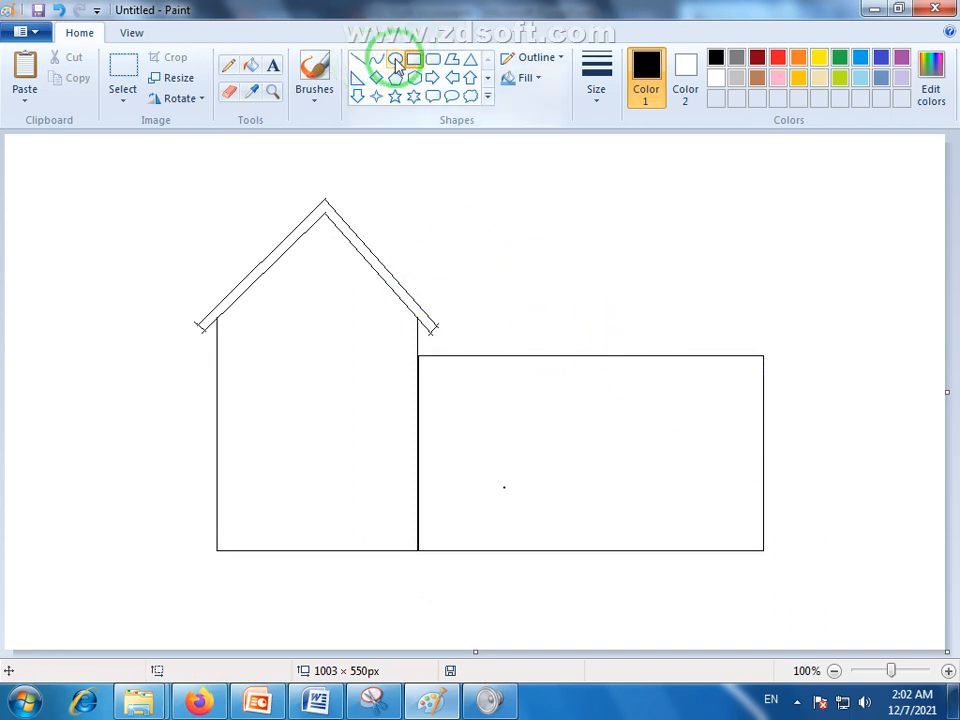
# Draw the side wing's roof with a horizontal ridge line about 410 px long, a slanted right edge and a short overhanging eave.
pyautogui.click(360, 61)
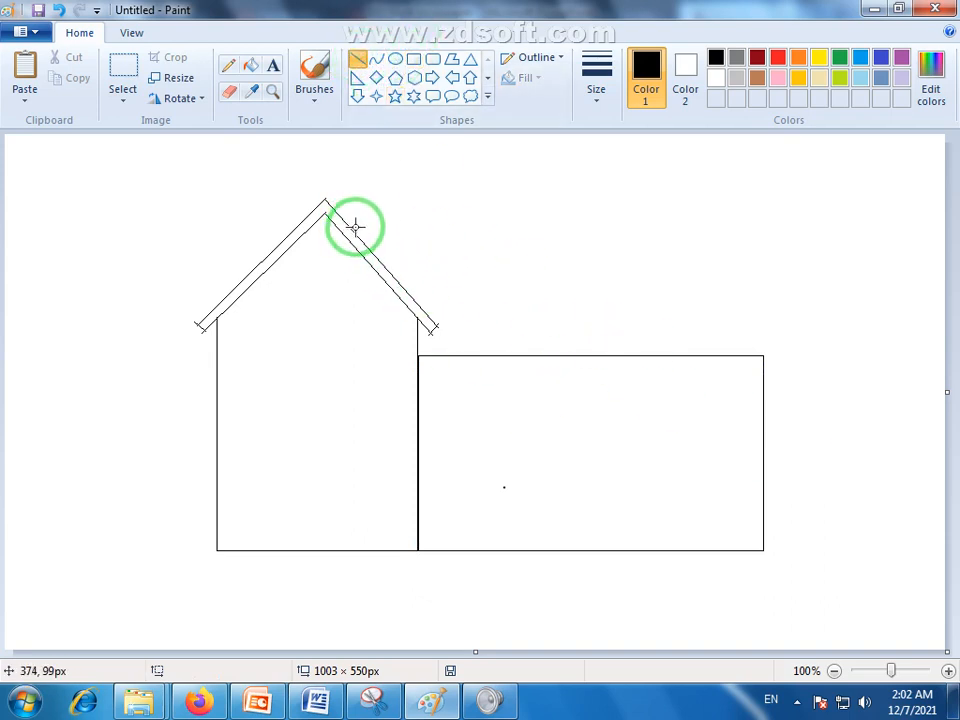
pyautogui.moveTo(350, 226); pyautogui.dragTo(730, 224)
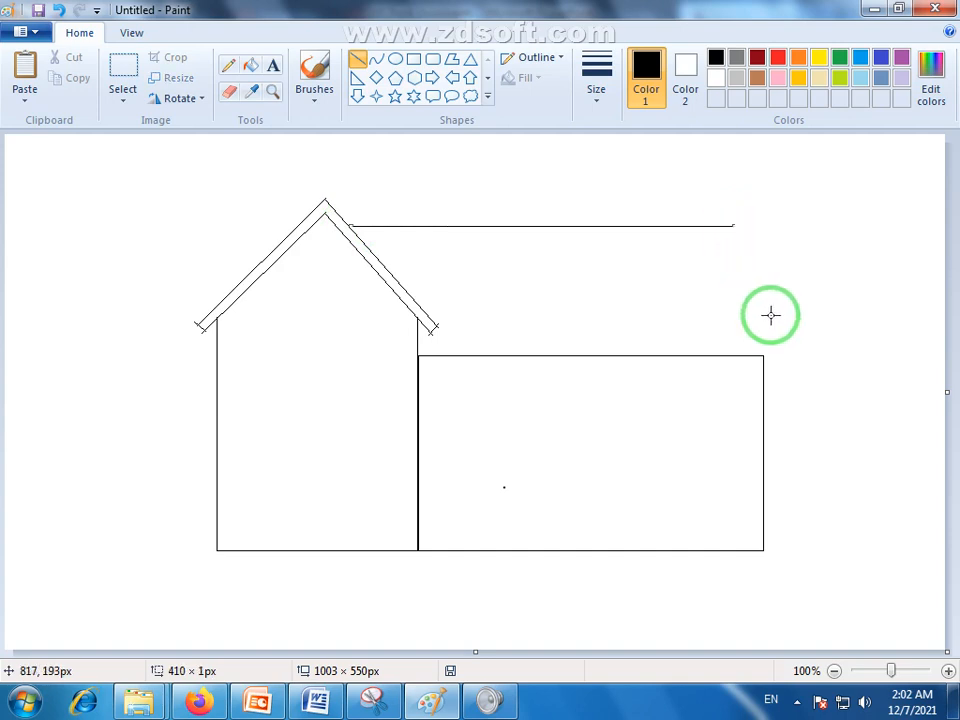
pyautogui.moveTo(735, 226); pyautogui.dragTo(794, 353)
pyautogui.click(797, 389)
pyautogui.click(790, 355)
pyautogui.click(834, 359)
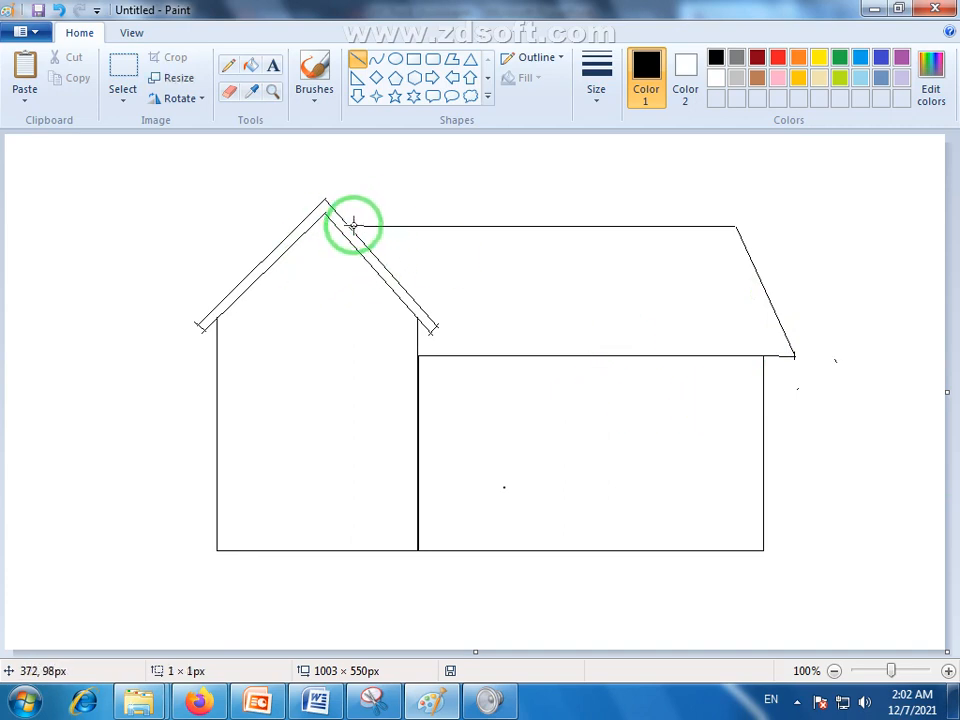
pyautogui.click(401, 219)
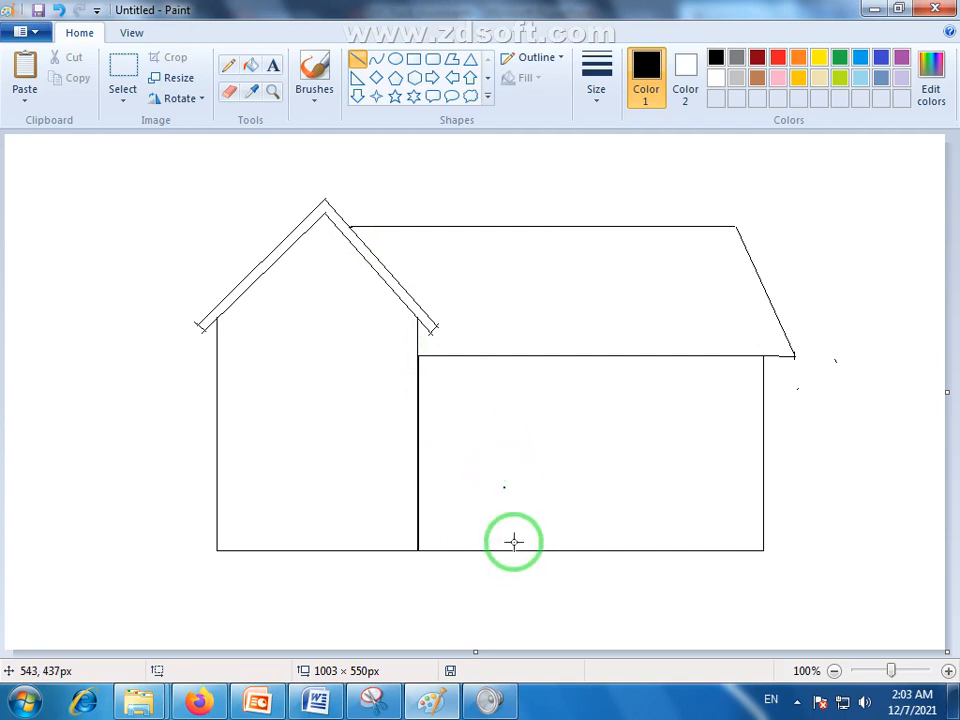
# Draw a door about 65 × 108 px near the side wing's left end, with a wider, thin doorstep beneath it.
pyautogui.moveTo(524, 543); pyautogui.dragTo(465, 452)
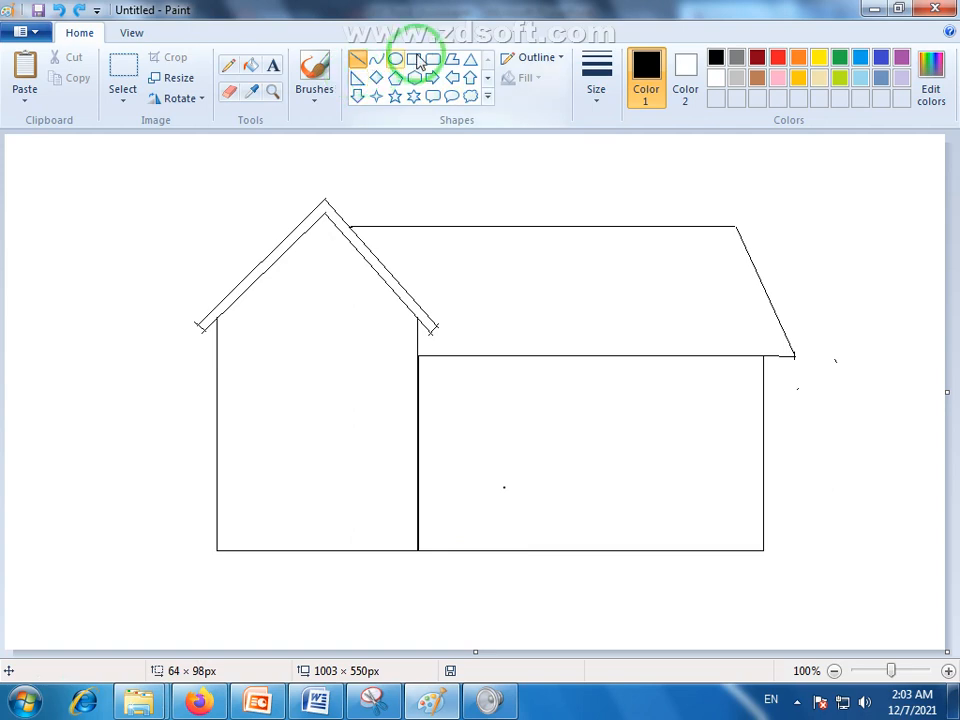
pyautogui.click(414, 59)
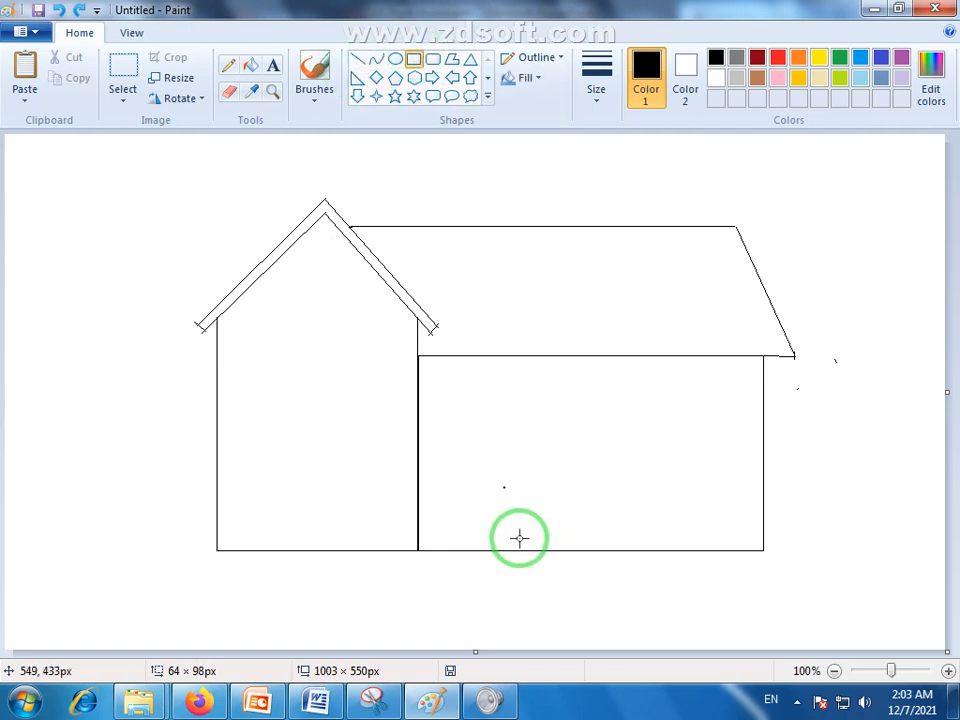
pyautogui.moveTo(516, 537)
pyautogui.mouseDown()
pyautogui.moveTo(452, 437)
pyautogui.moveTo(461, 432)
pyautogui.moveTo(455, 437)
pyautogui.mouseUp()
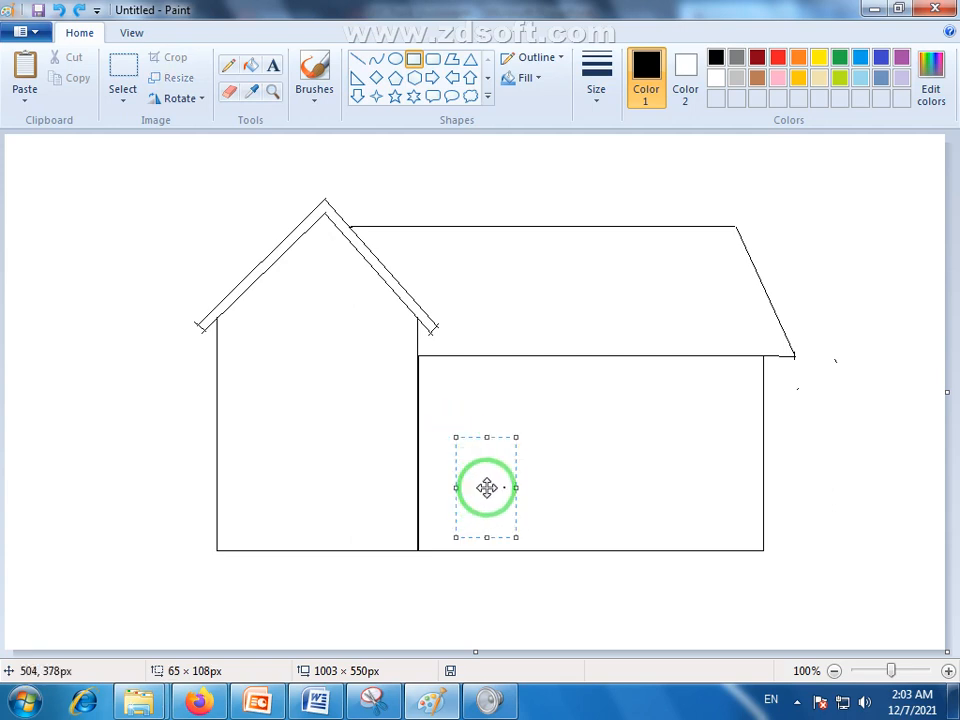
pyautogui.click(598, 484)
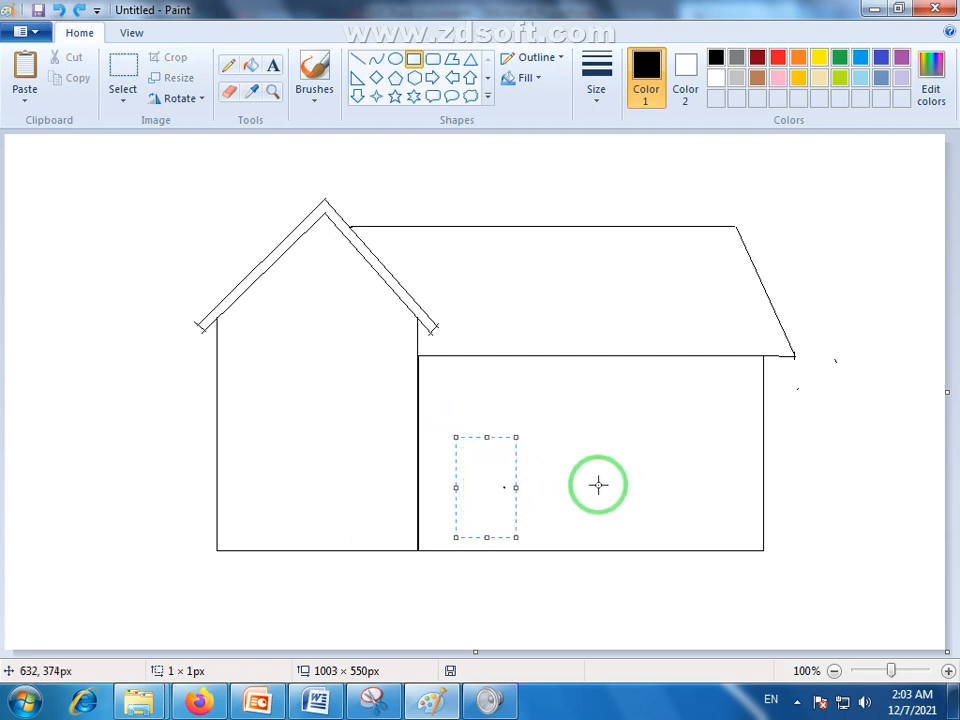
pyautogui.moveTo(527, 538); pyautogui.dragTo(440, 547)
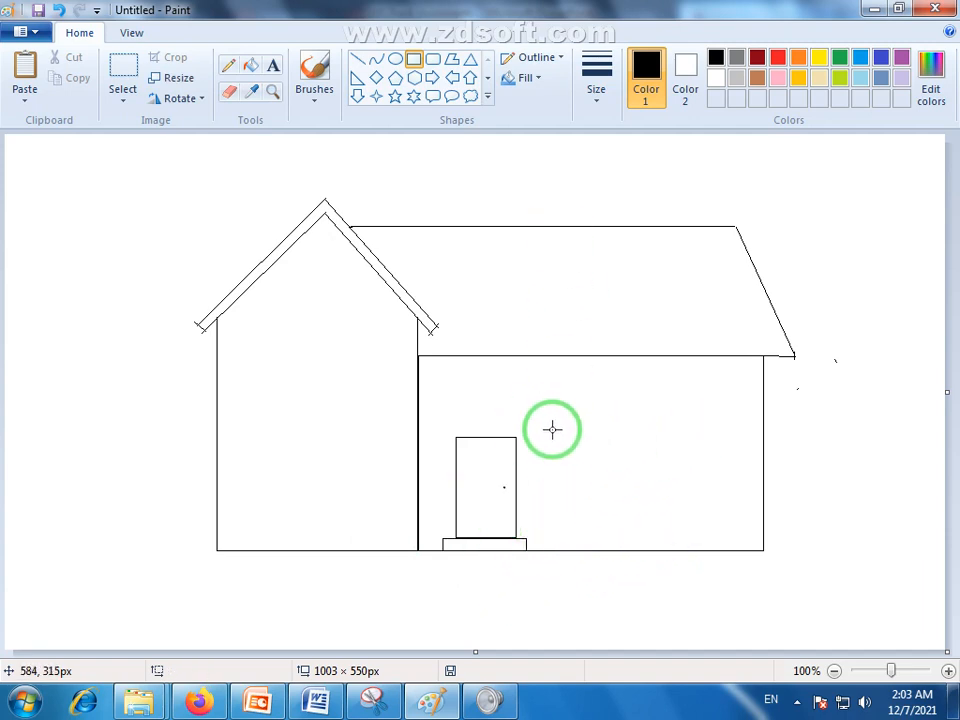
# Draw a window frame rectangle about 165 × 85 px to the right of the door.
pyautogui.moveTo(550, 433); pyautogui.dragTo(706, 512)
pyautogui.moveTo(639, 486); pyautogui.dragTo(645, 482)
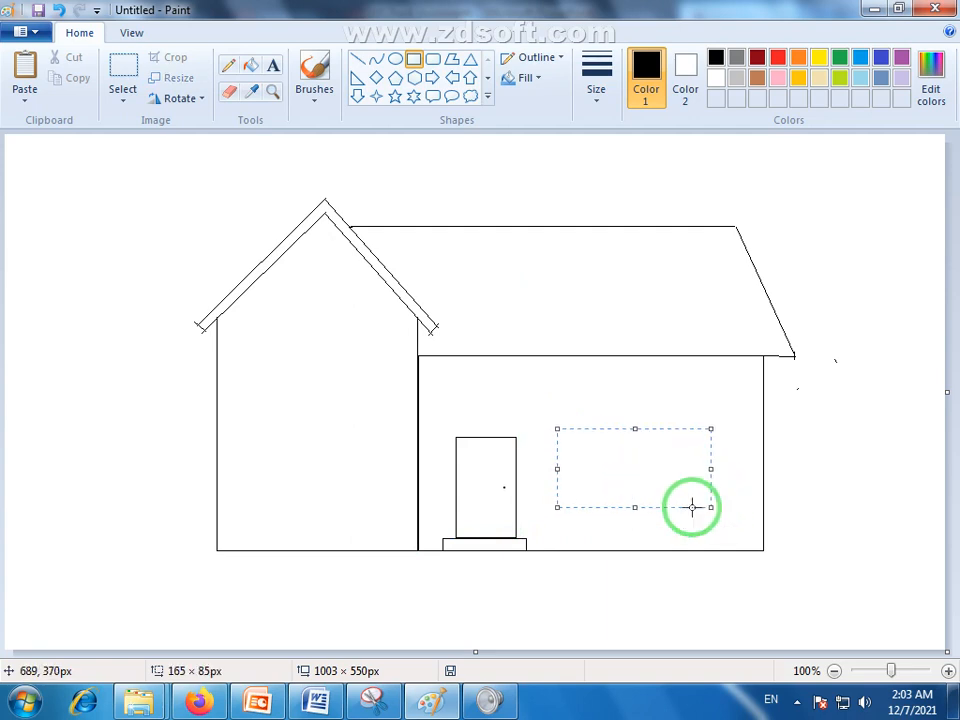
pyautogui.click(809, 489)
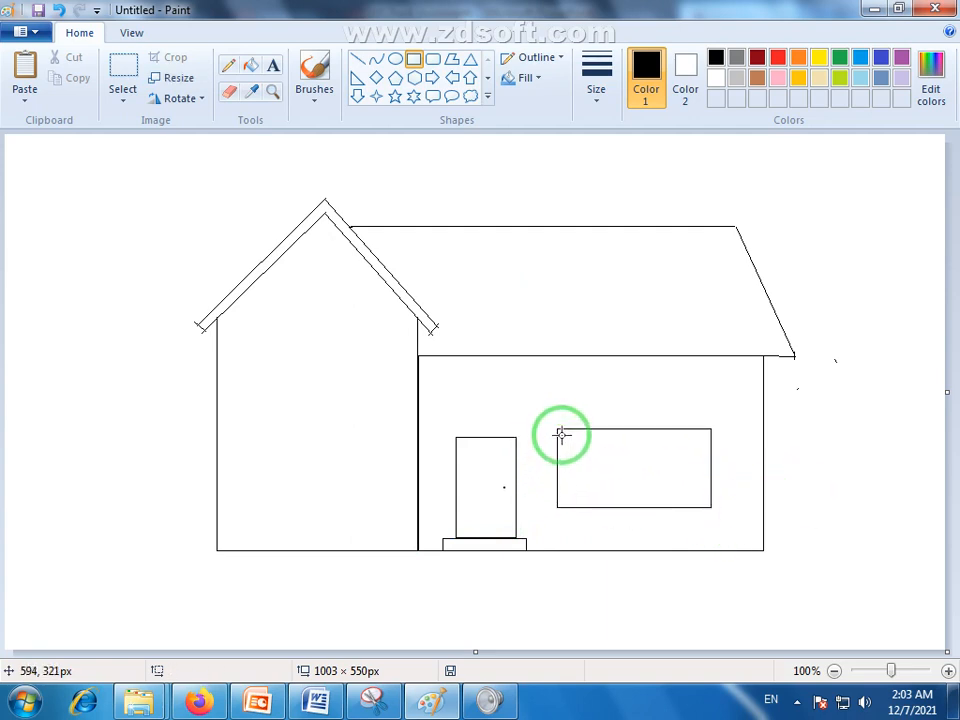
# Draw an inner frame about 153 × 71 px inside the window and centre a pane about 58 × 72 px within it.
pyautogui.moveTo(562, 434); pyautogui.dragTo(707, 502)
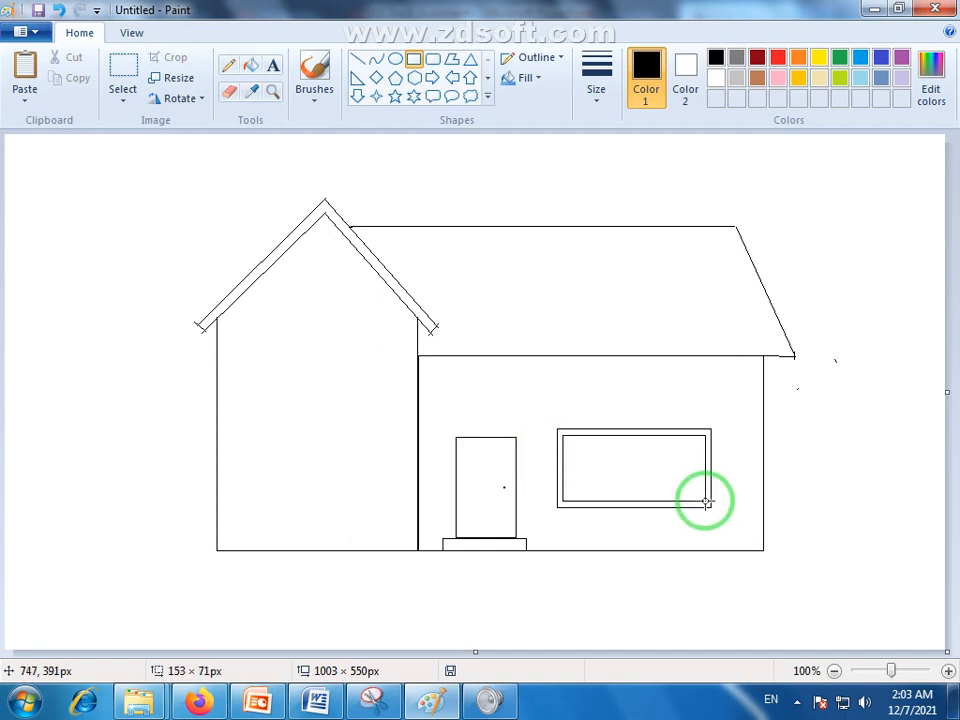
pyautogui.click(844, 508)
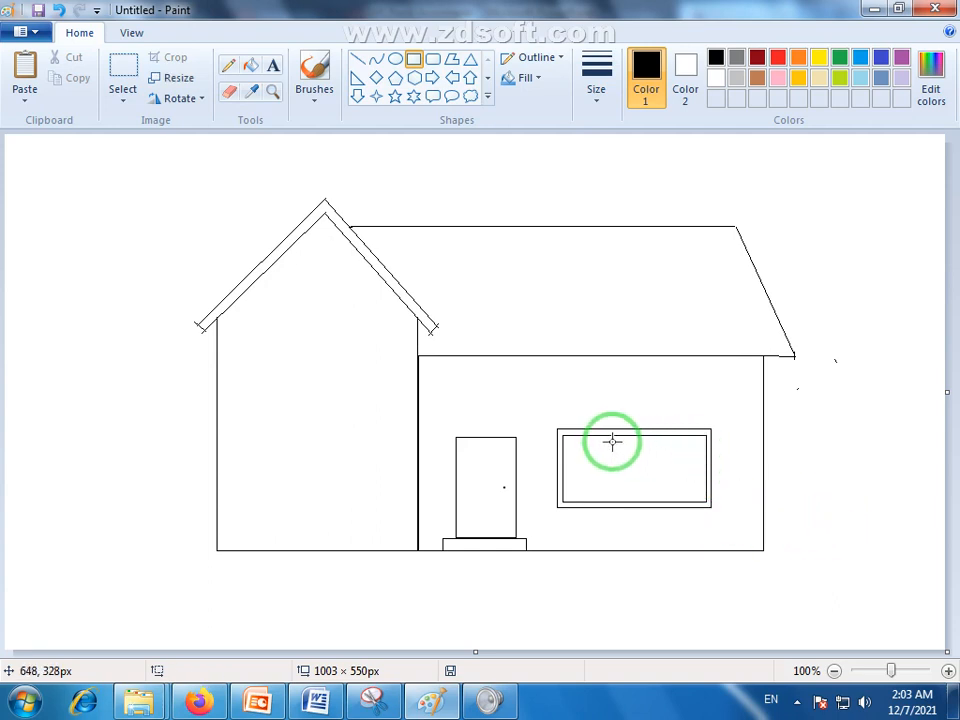
pyautogui.moveTo(604, 434); pyautogui.dragTo(656, 500)
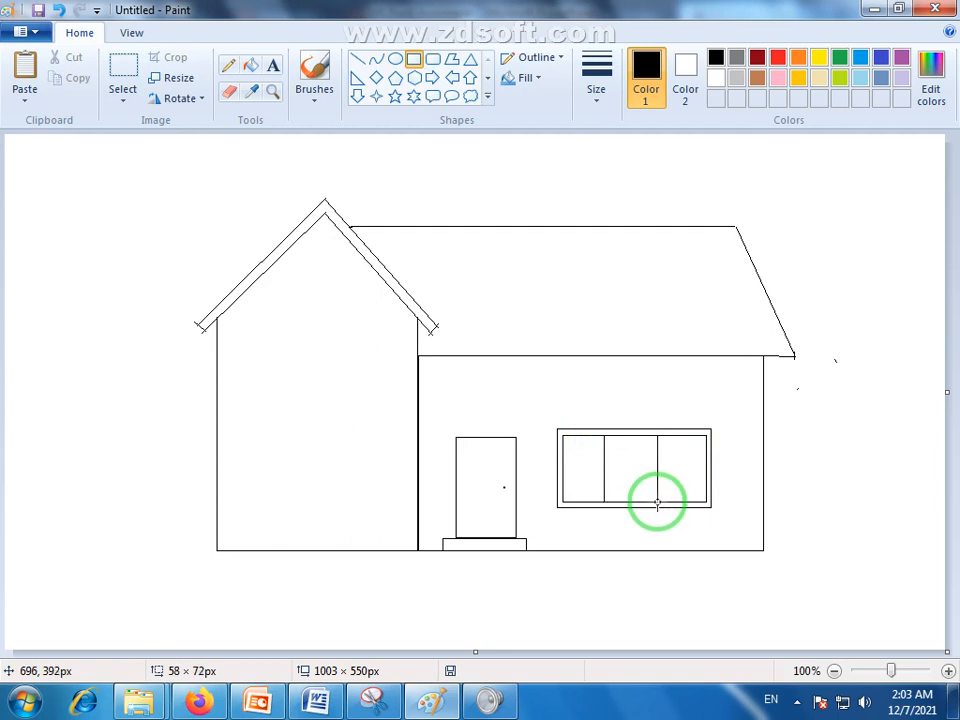
pyautogui.moveTo(657, 503); pyautogui.dragTo(657, 502)
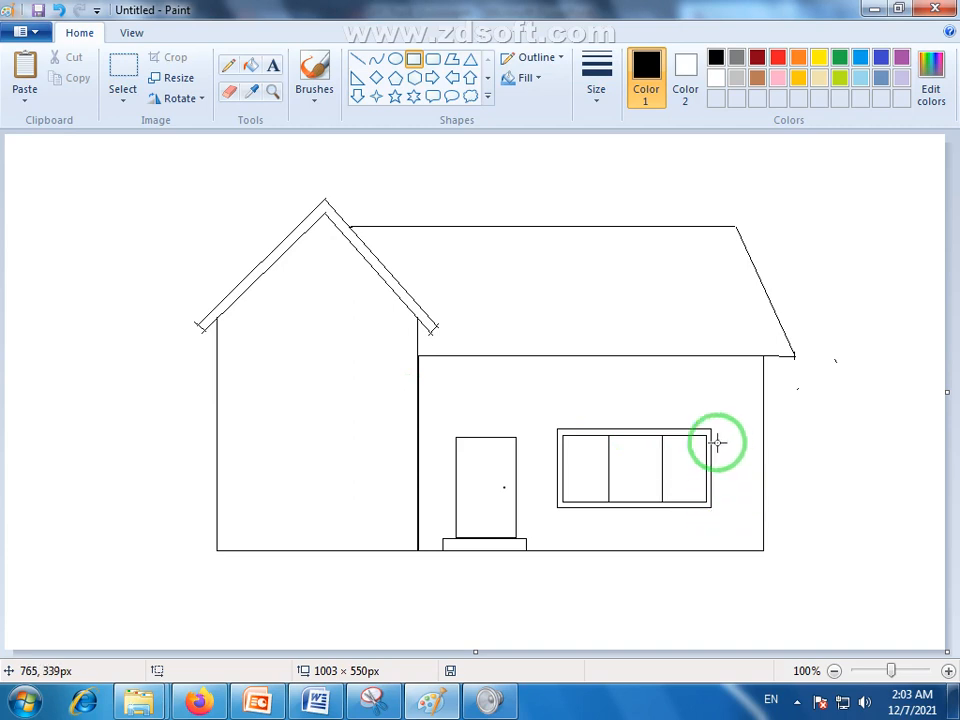
# Copy the finished window onto the front wall under the gable.
pyautogui.click(119, 78)
pyautogui.moveTo(722, 422); pyautogui.dragTo(541, 525)
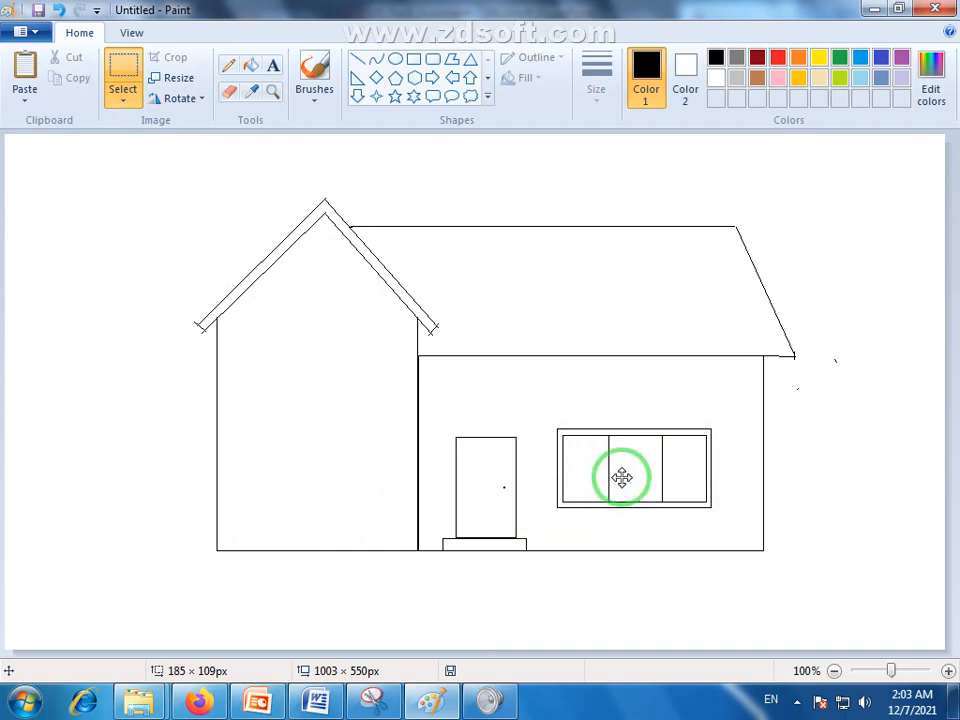
pyautogui.moveTo(619, 474); pyautogui.dragTo(347, 460)
pyautogui.click(487, 622)
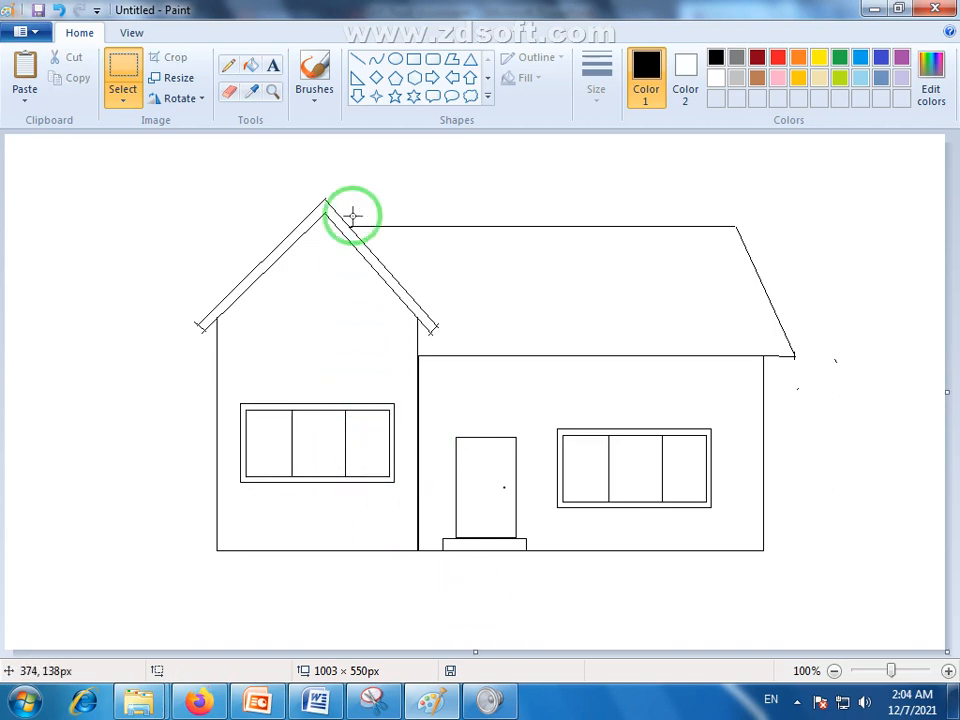
# Draw a smaller rectangular window in the gable above the front wall's window.
pyautogui.click(414, 62)
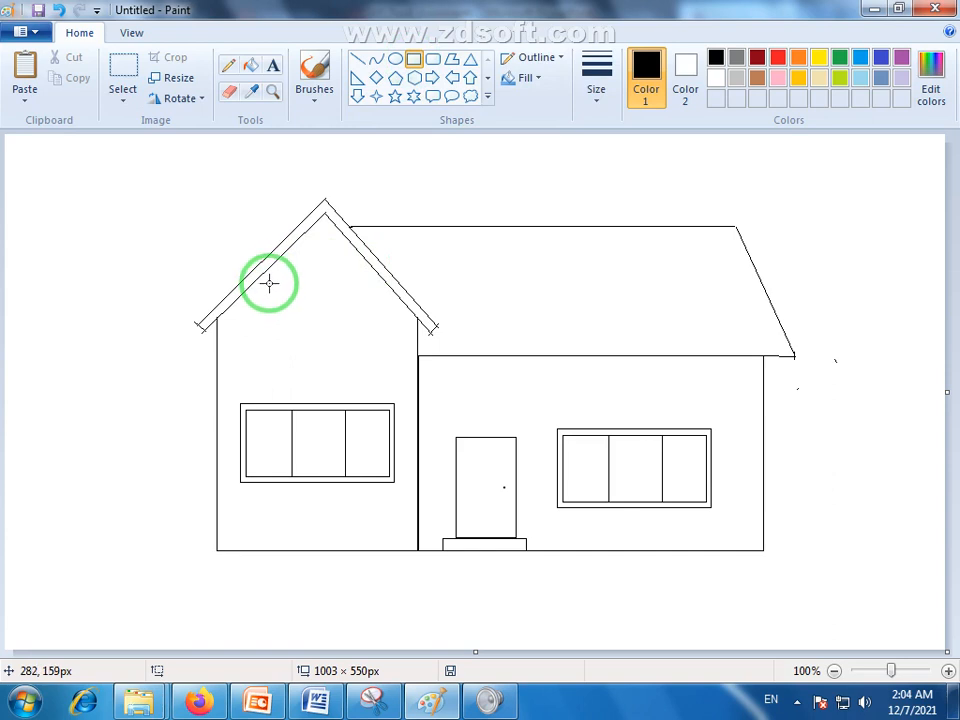
pyautogui.moveTo(276, 273); pyautogui.dragTo(367, 345)
pyautogui.click(369, 373)
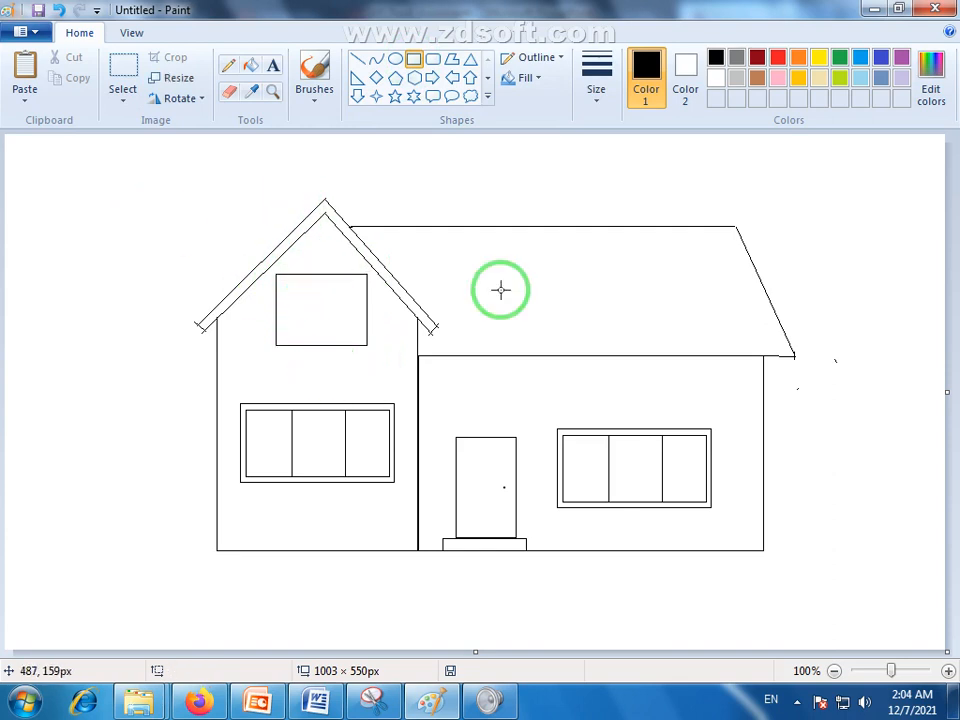
# Draw an inner frame about 85 × 63 px inside the gable window and divide it into four panes with crossing lines.
pyautogui.moveTo(282, 281); pyautogui.dragTo(363, 342)
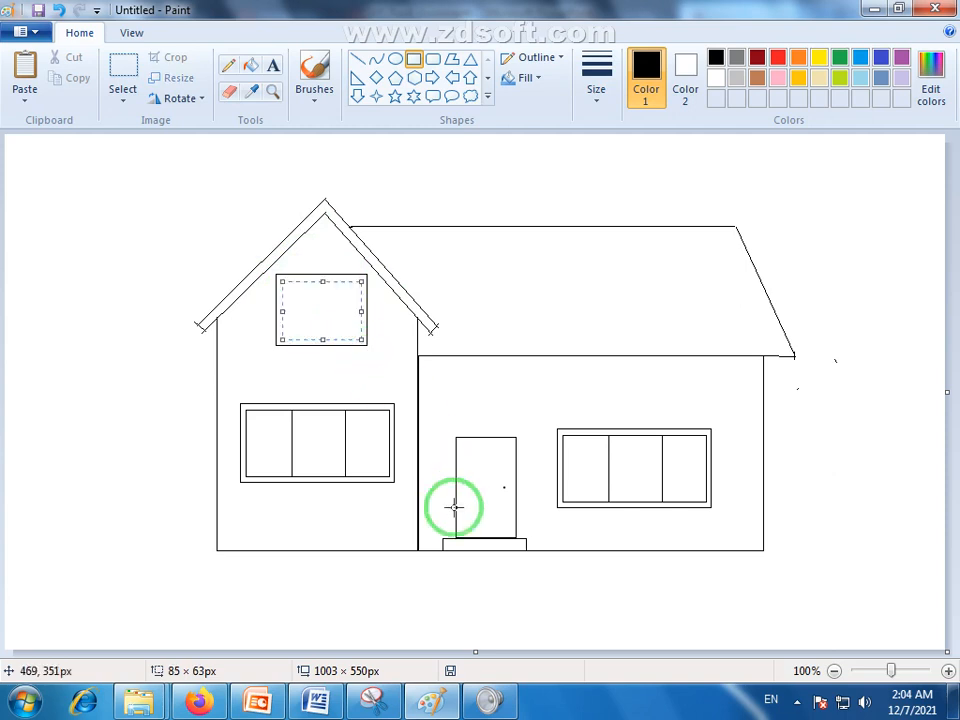
pyautogui.click(450, 604)
pyautogui.click(358, 63)
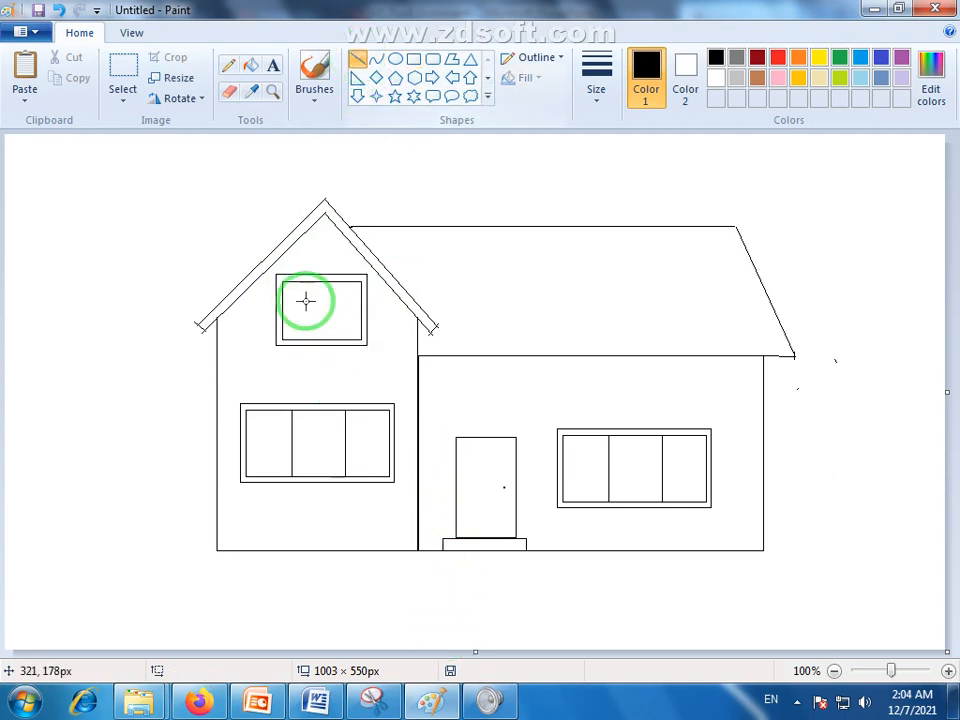
pyautogui.moveTo(320, 282); pyautogui.dragTo(320, 328)
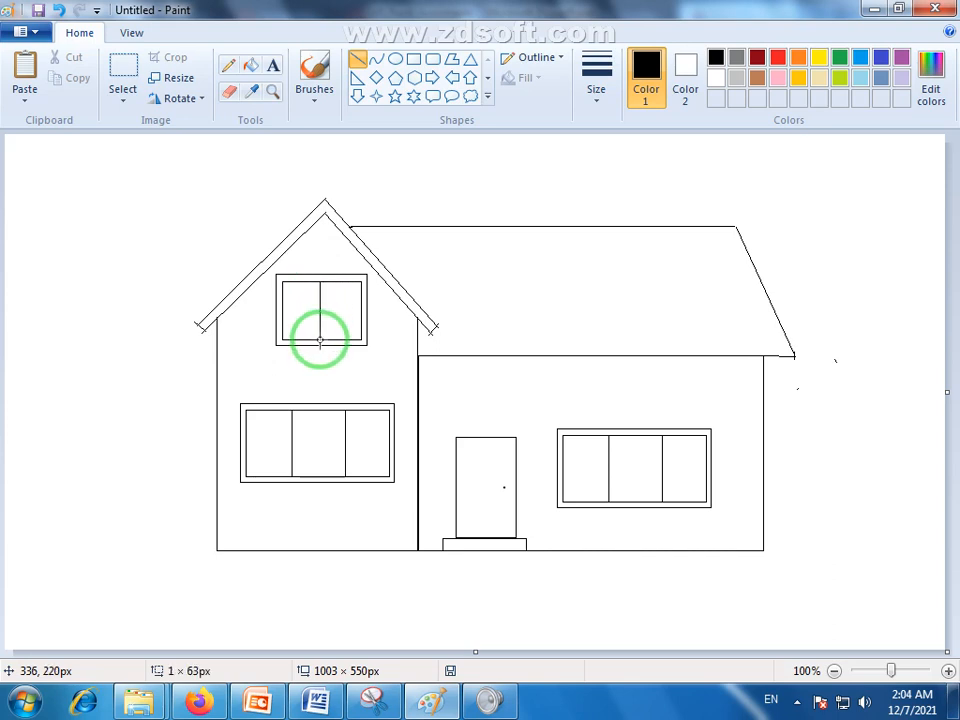
pyautogui.moveTo(320, 340); pyautogui.dragTo(320, 341)
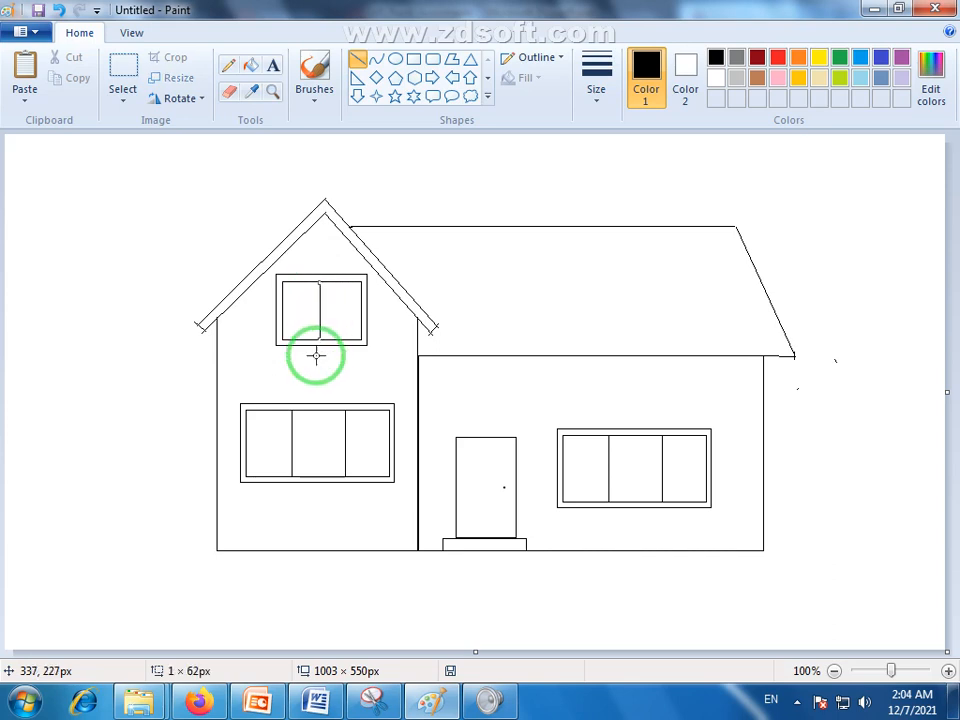
pyautogui.click(350, 378)
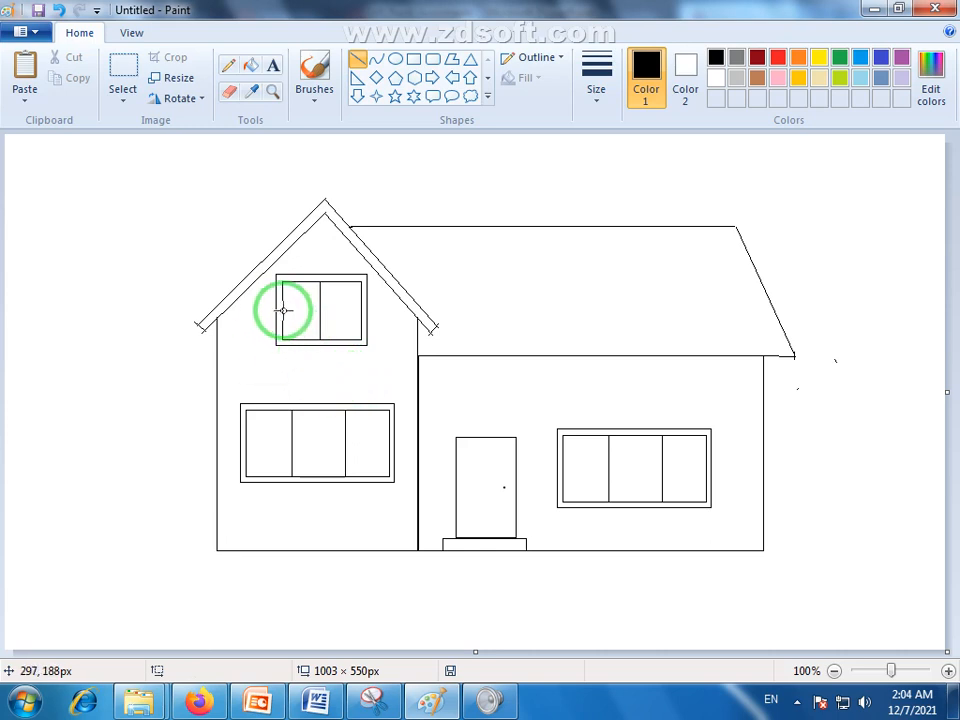
pyautogui.moveTo(283, 310); pyautogui.dragTo(358, 310)
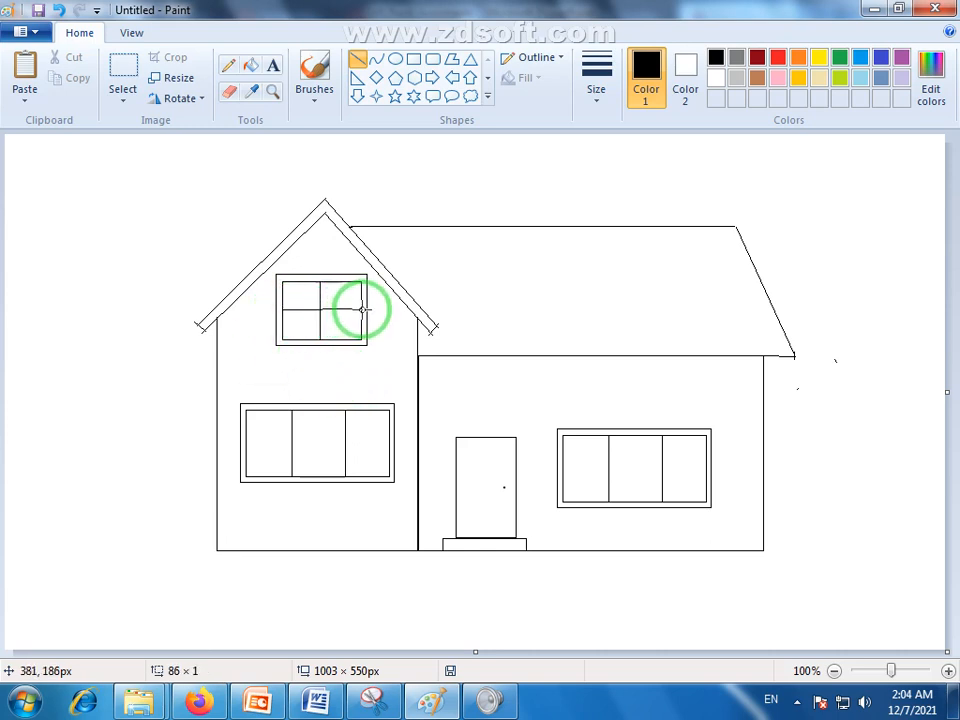
pyautogui.moveTo(362, 310); pyautogui.dragTo(362, 310)
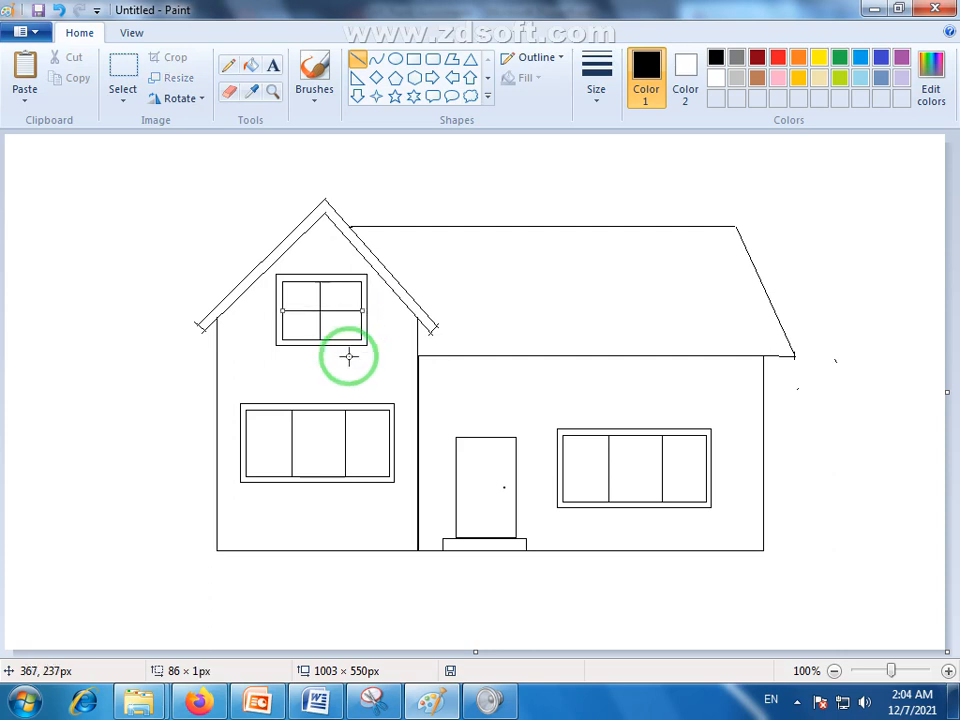
pyautogui.click(422, 606)
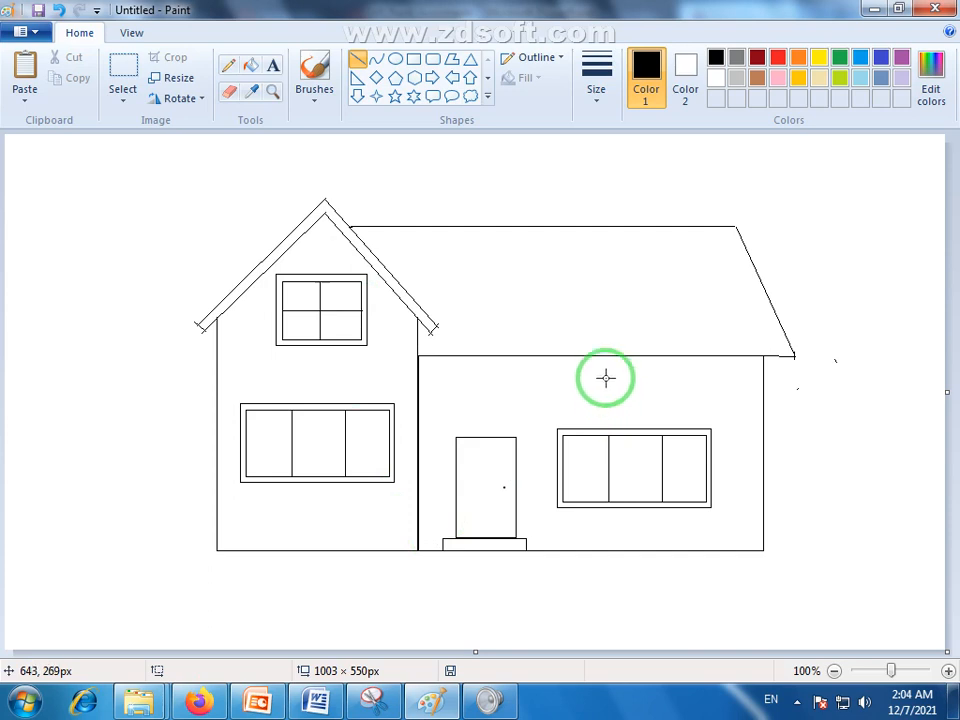
# Draw a chimney near the right end of the wing's roof ridge: a stack about 28 × 22 px with a wider rectangular cap.
pyautogui.click(413, 62)
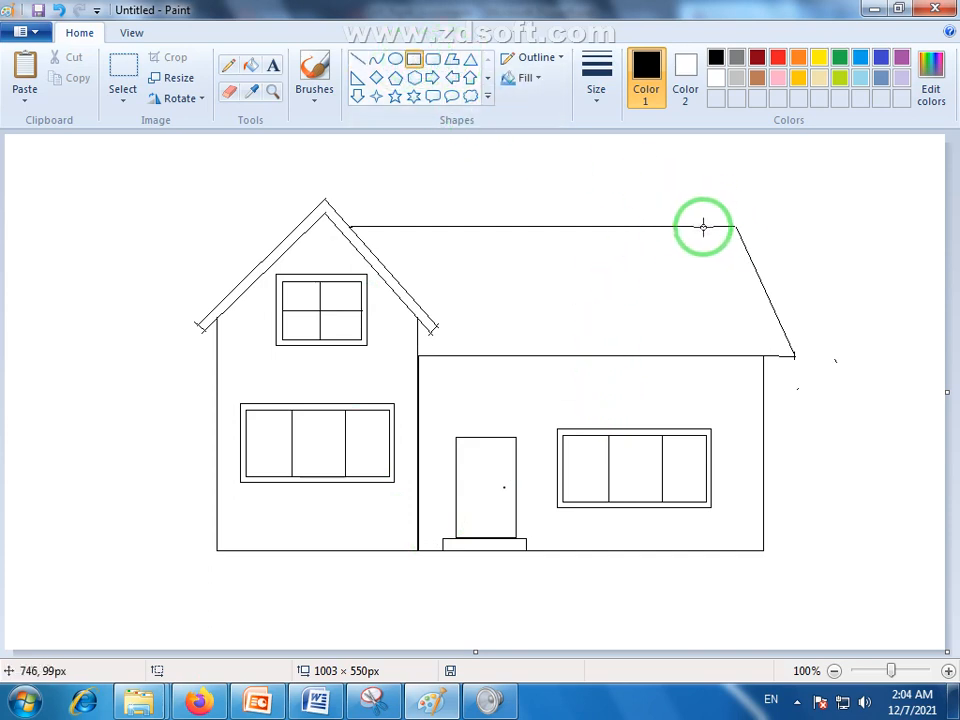
pyautogui.moveTo(698, 226); pyautogui.dragTo(662, 214)
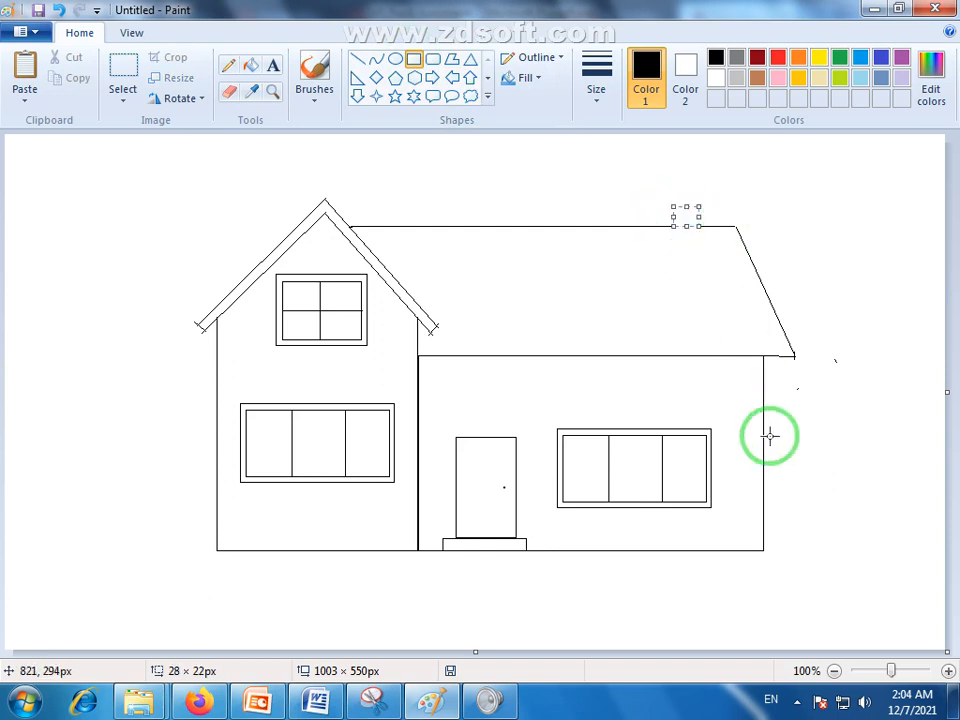
pyautogui.moveTo(839, 442); pyautogui.dragTo(842, 456)
pyautogui.click(707, 207)
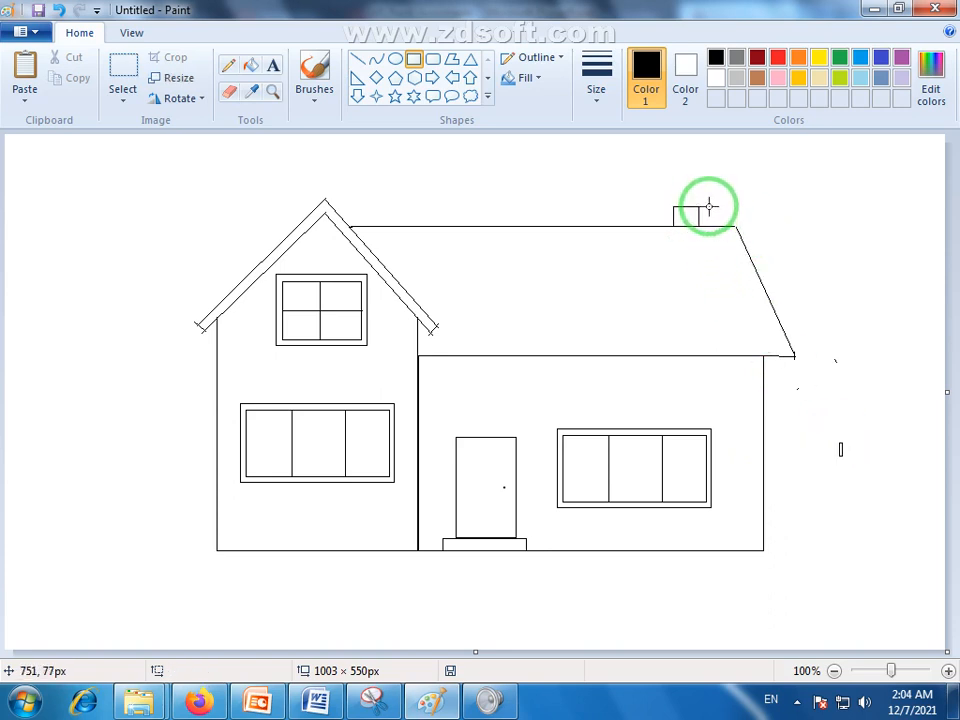
pyautogui.moveTo(709, 206); pyautogui.dragTo(661, 194)
pyautogui.click(797, 255)
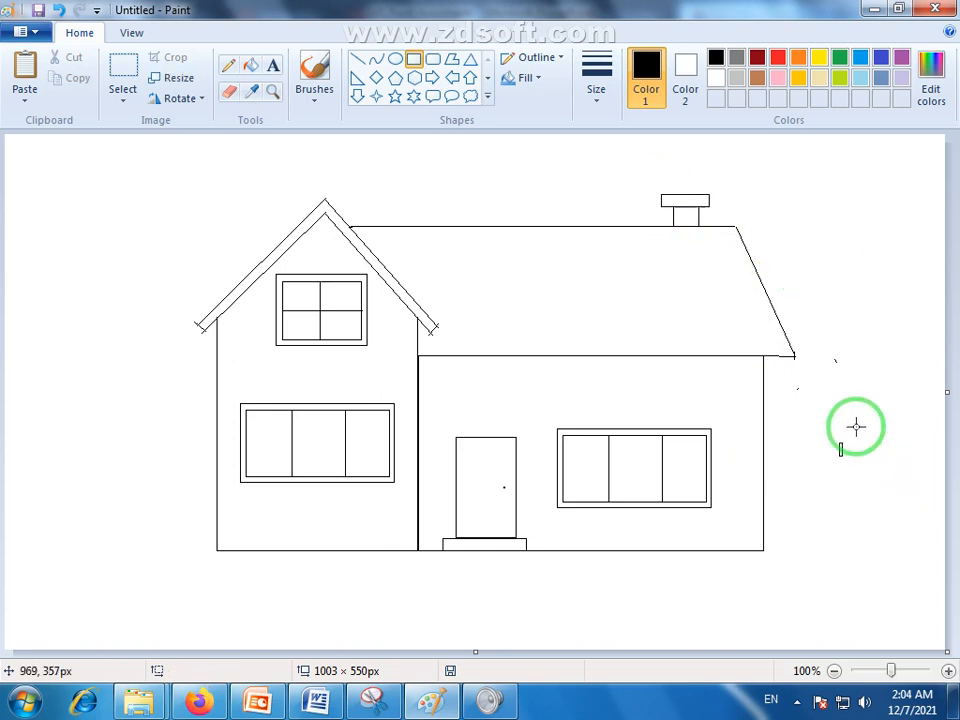
pyautogui.click(122, 78)
pyautogui.moveTo(857, 410); pyautogui.dragTo(813, 492)
pyautogui.click(917, 476)
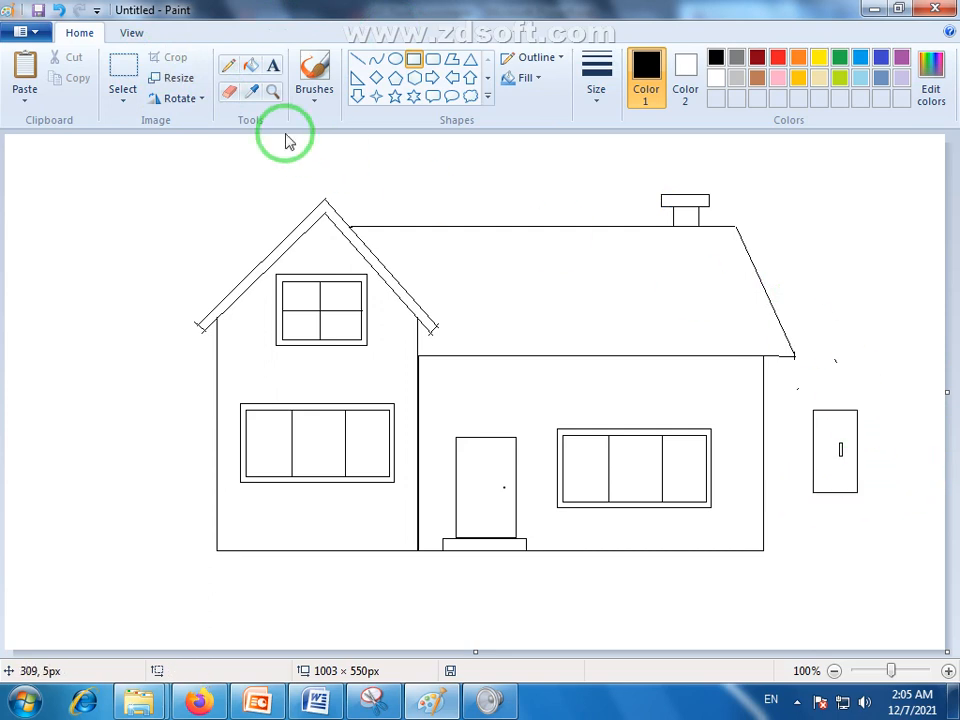
pyautogui.click(124, 79)
pyautogui.moveTo(877, 395); pyautogui.dragTo(806, 529)
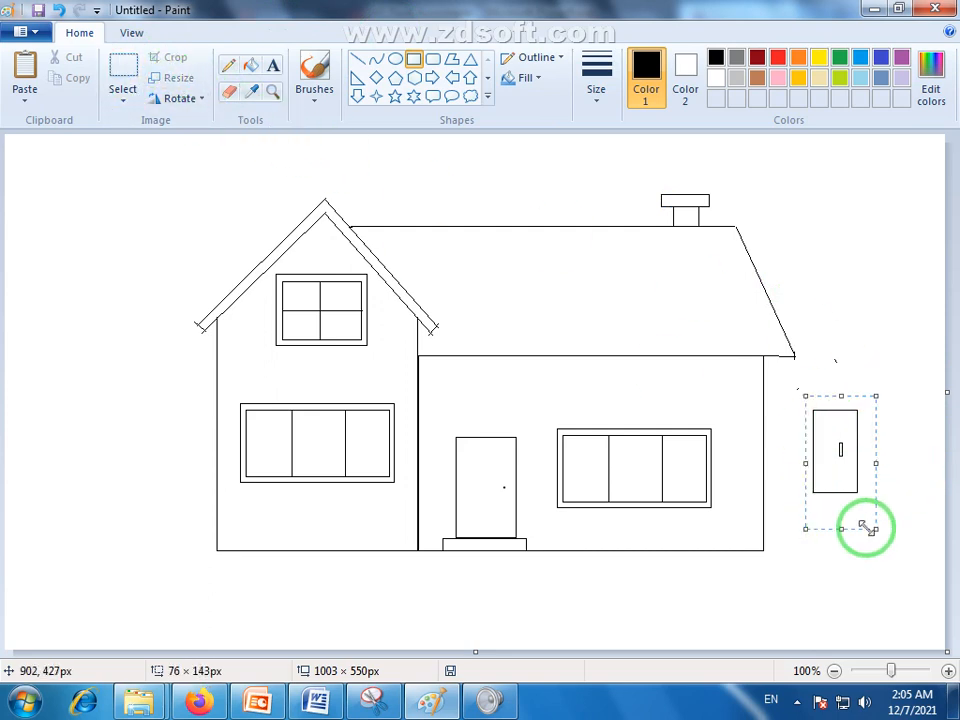
pyautogui.hotkey('ctrl', 'z')
pyautogui.moveTo(878, 387)
pyautogui.mouseDown()
pyautogui.moveTo(822, 462)
pyautogui.moveTo(797, 520)
pyautogui.mouseUp()
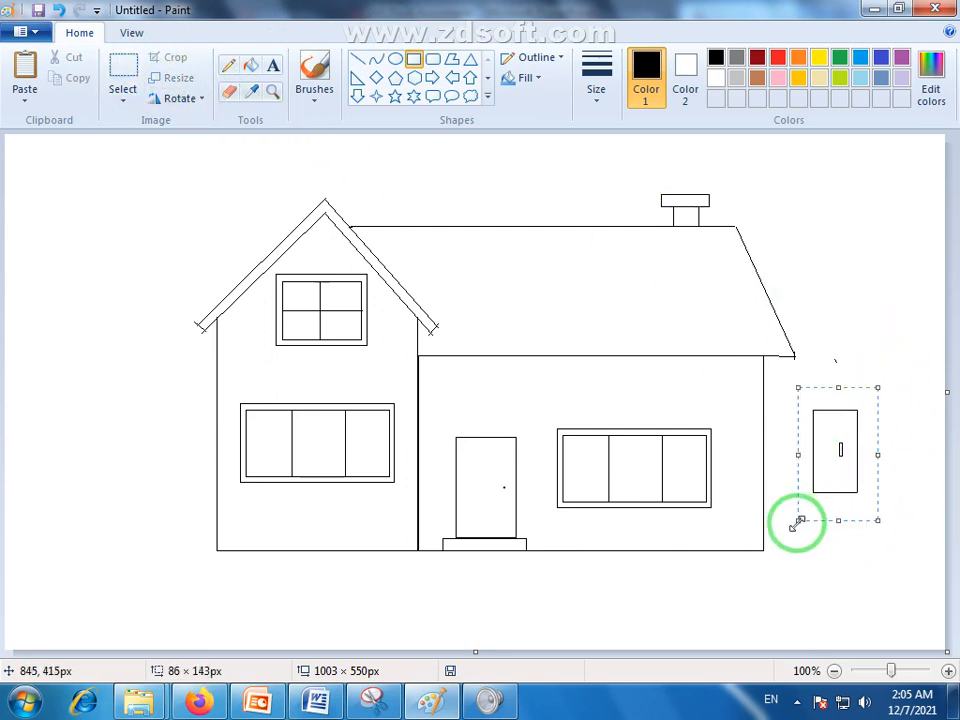
# Select the stray rectangles beyond the wing's right wall and delete them.
pyautogui.click(122, 86)
pyautogui.moveTo(891, 377); pyautogui.dragTo(794, 549)
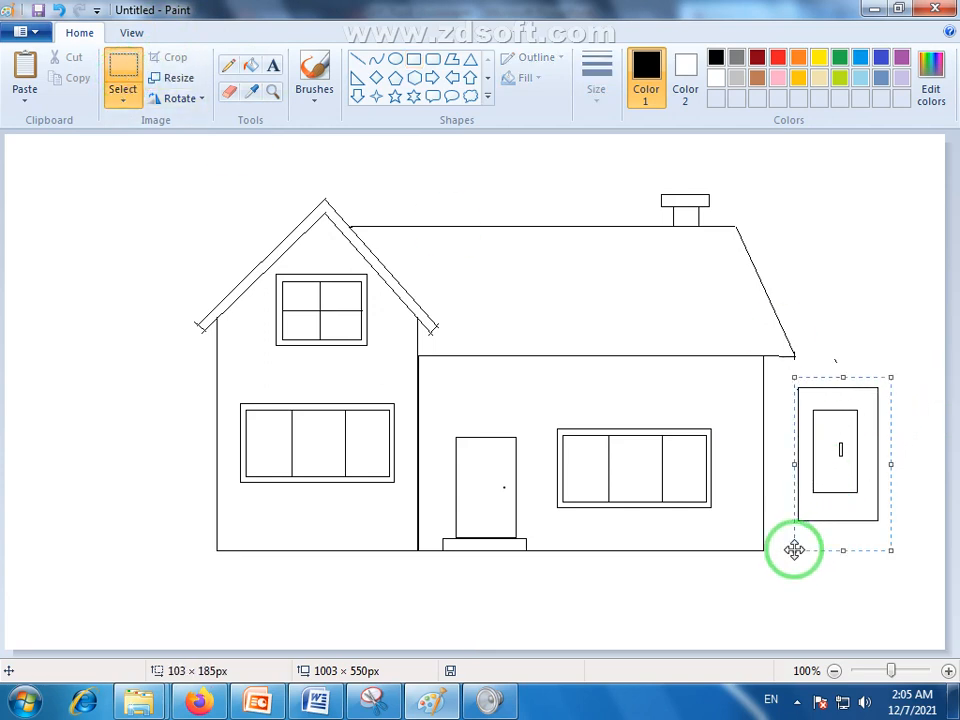
pyautogui.press('Delete')
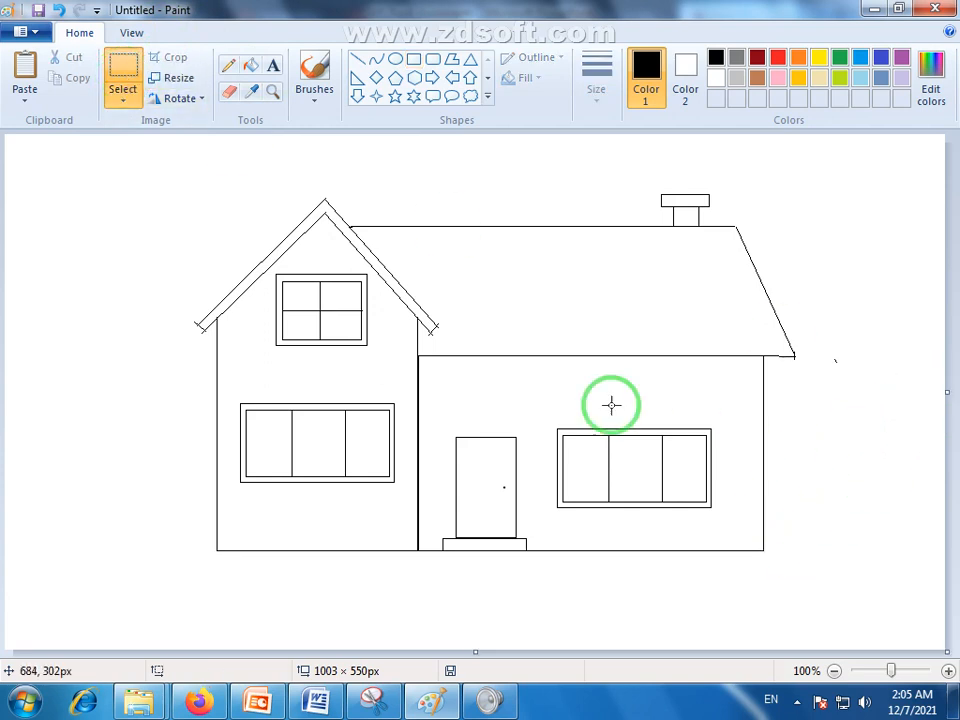
# Draw an oval handle about 10 × 21 px near the left edge of the door.
pyautogui.click(394, 60)
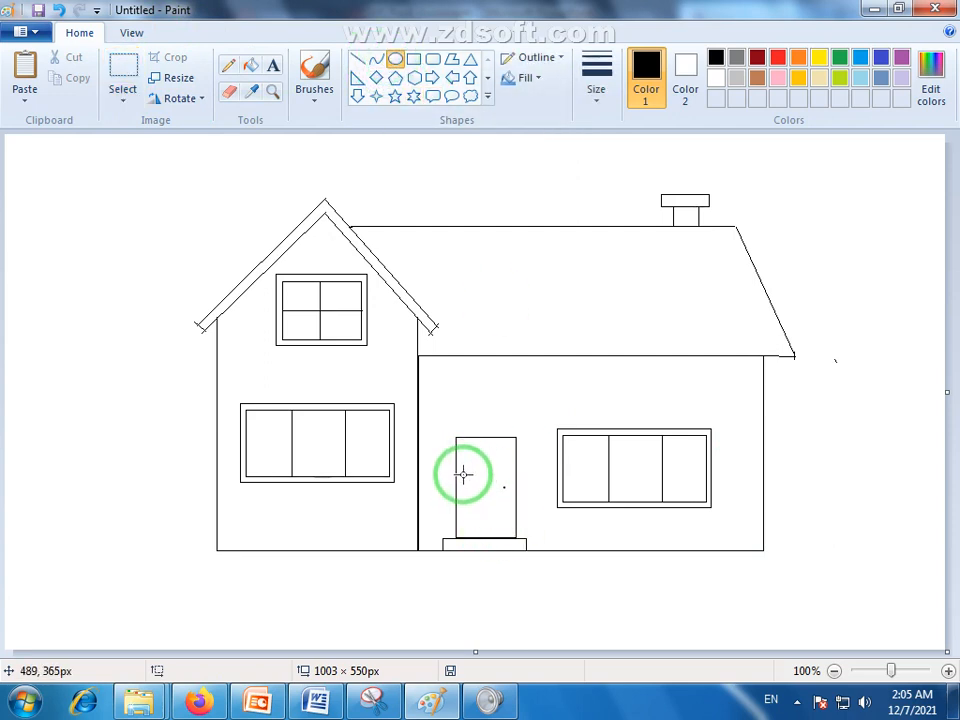
pyautogui.moveTo(462, 474)
pyautogui.mouseDown()
pyautogui.moveTo(468, 498)
pyautogui.moveTo(472, 490)
pyautogui.mouseUp()
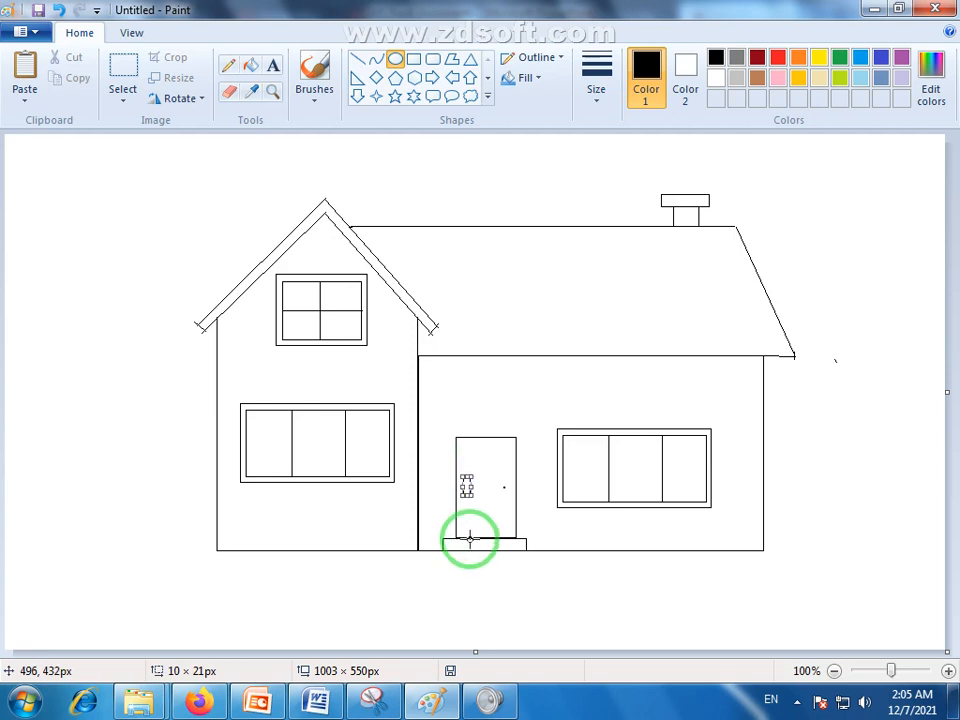
pyautogui.click(656, 626)
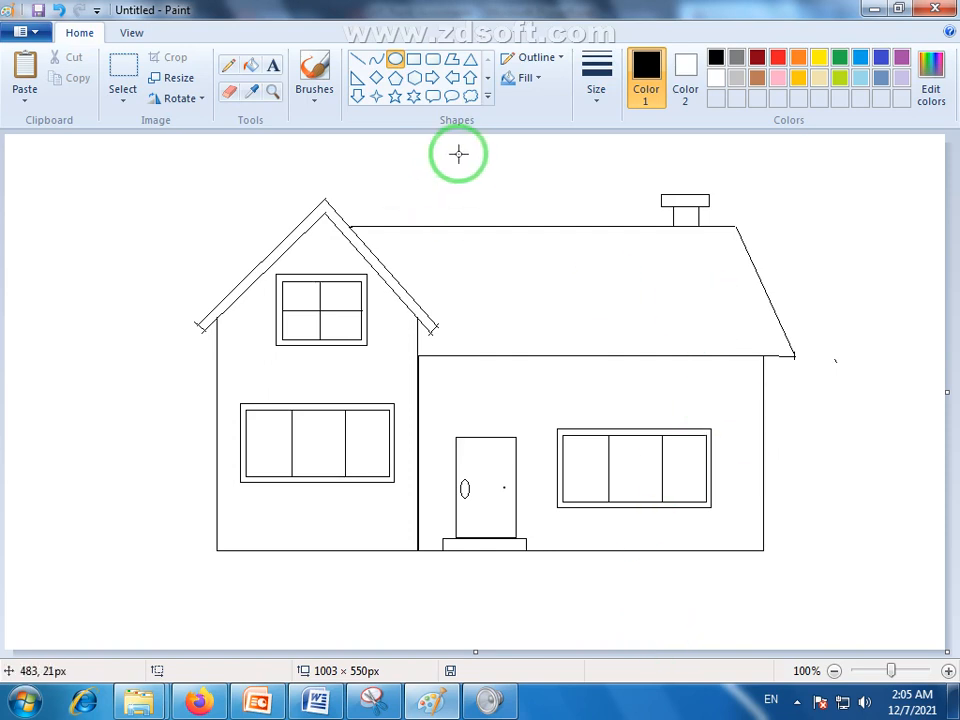
pyautogui.click(251, 68)
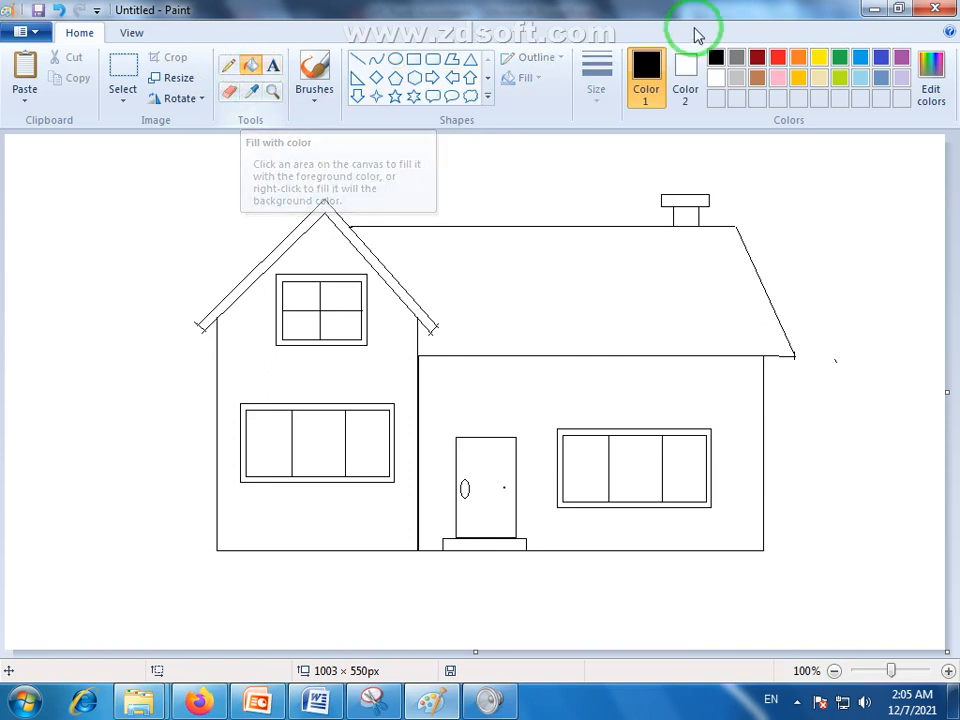
pyautogui.click(778, 57)
pyautogui.click(603, 244)
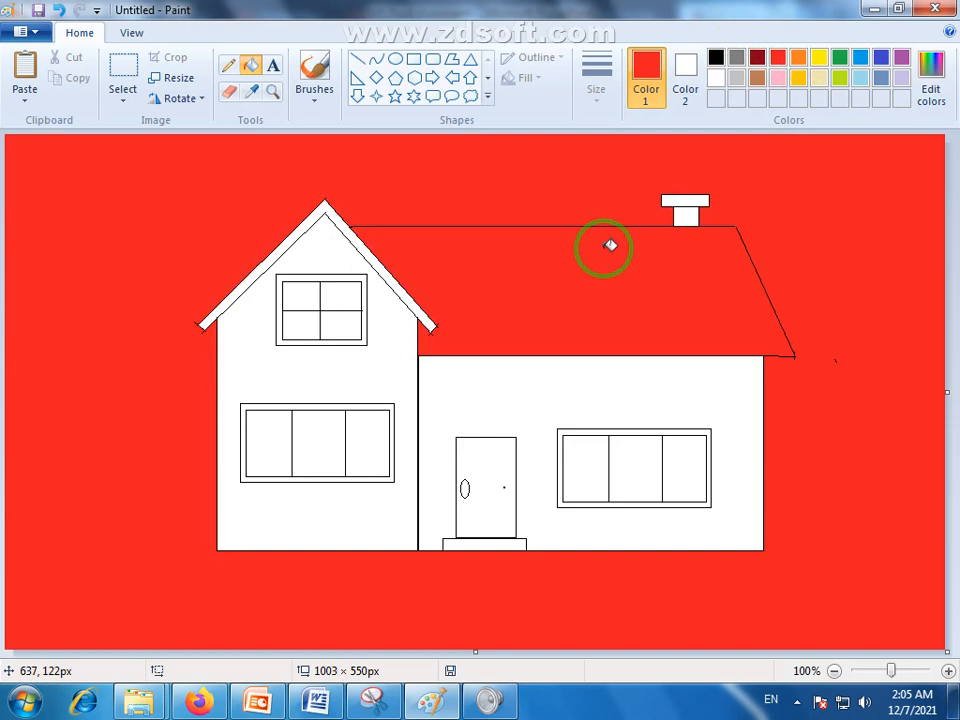
pyautogui.hotkey('ctrl', 'z')
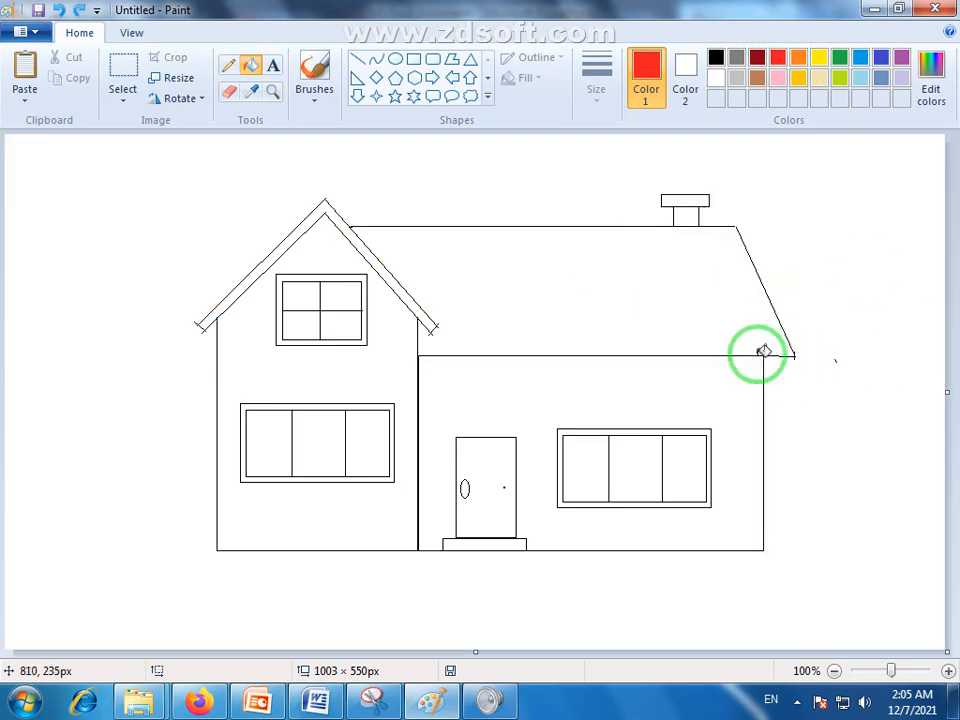
# Close the gap at the upper right corner of the wing's roof outline with black Pencil marks at 200% zoom.
pyautogui.click(272, 91)
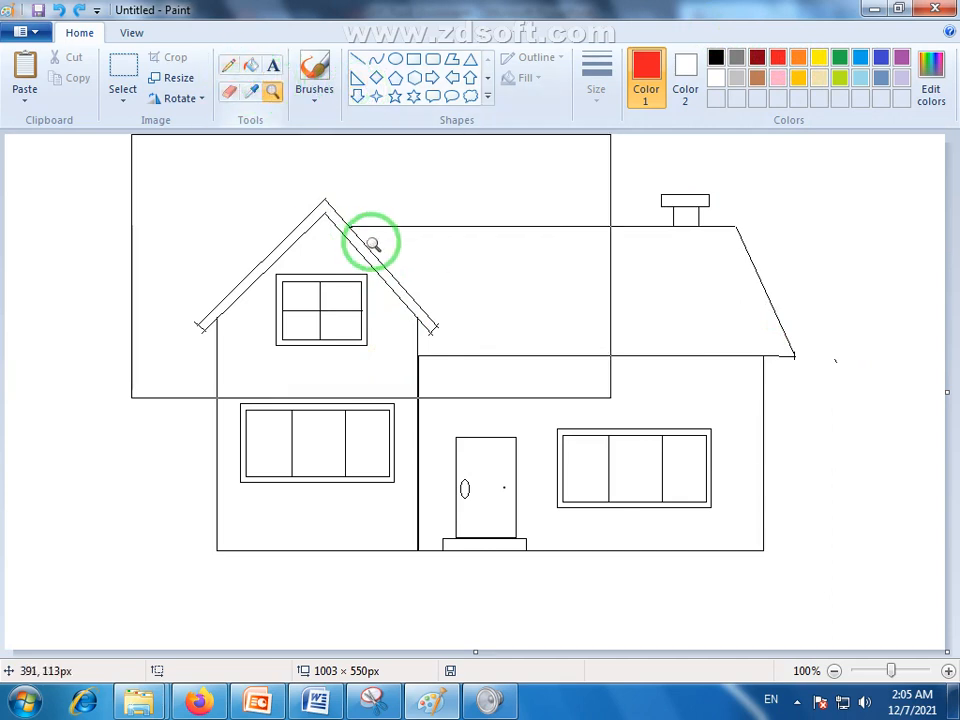
pyautogui.click(372, 244)
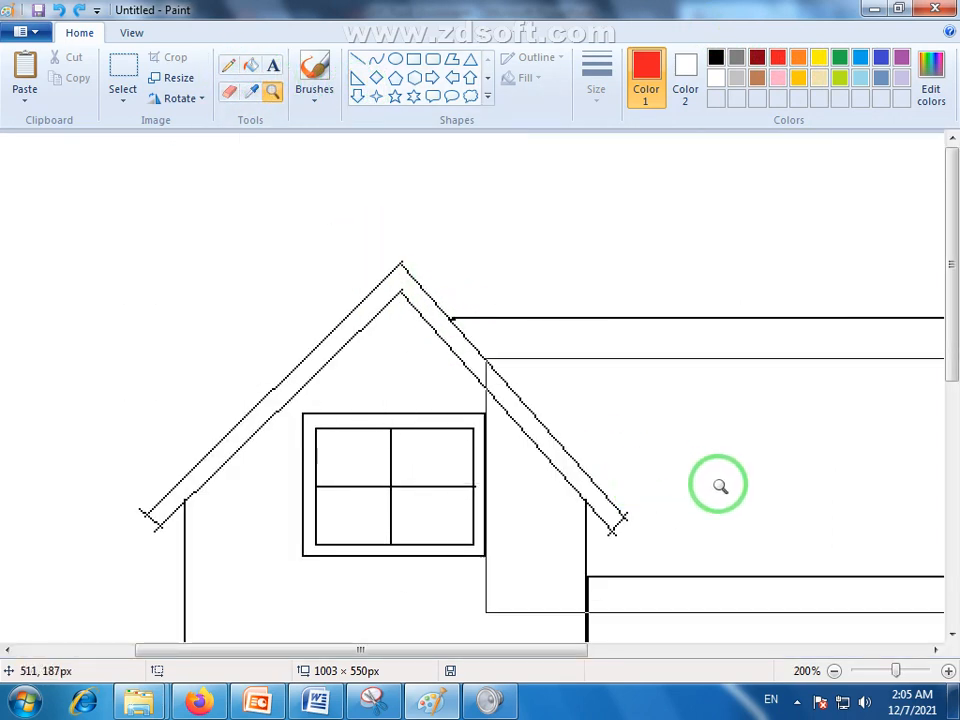
pyautogui.moveTo(572, 648); pyautogui.dragTo(830, 694)
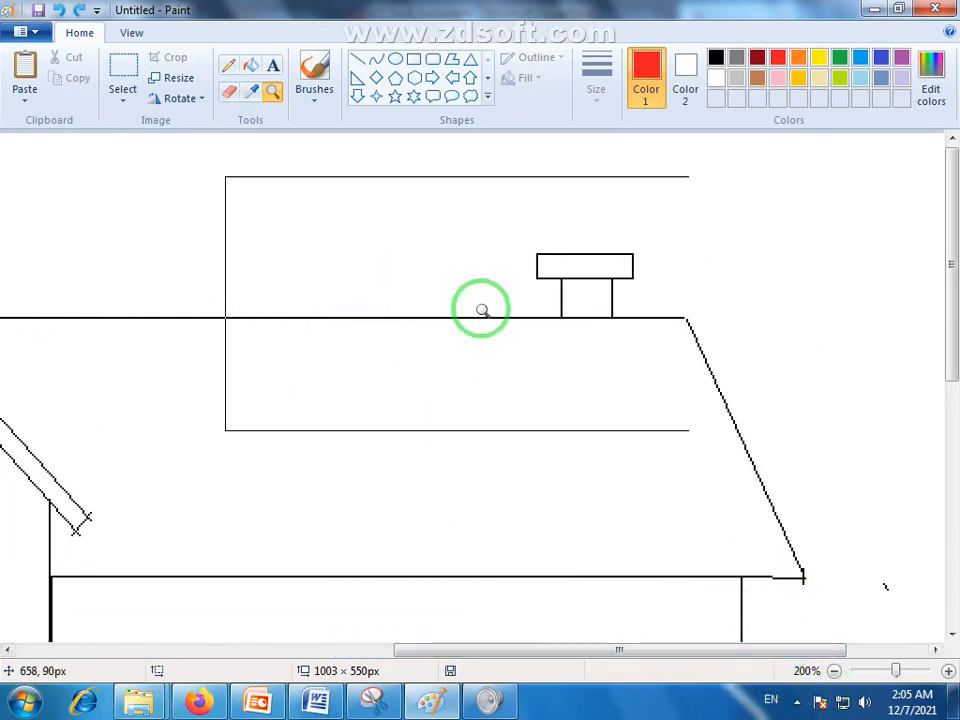
pyautogui.click(230, 70)
pyautogui.click(716, 57)
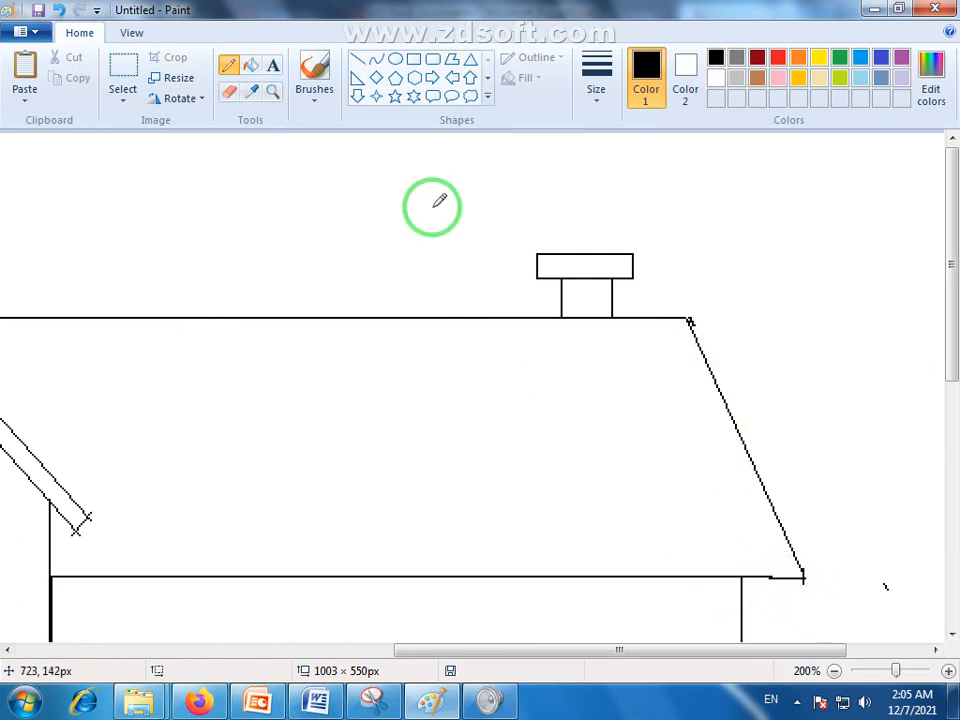
# Fill the side wing's roof with red.
pyautogui.click(250, 65)
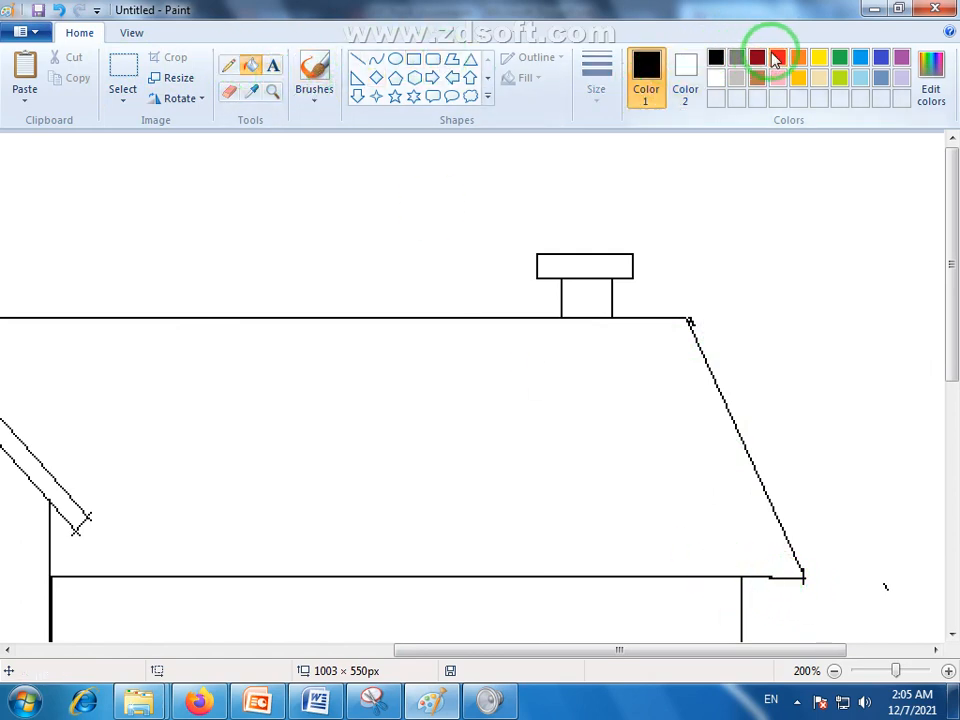
pyautogui.click(586, 391)
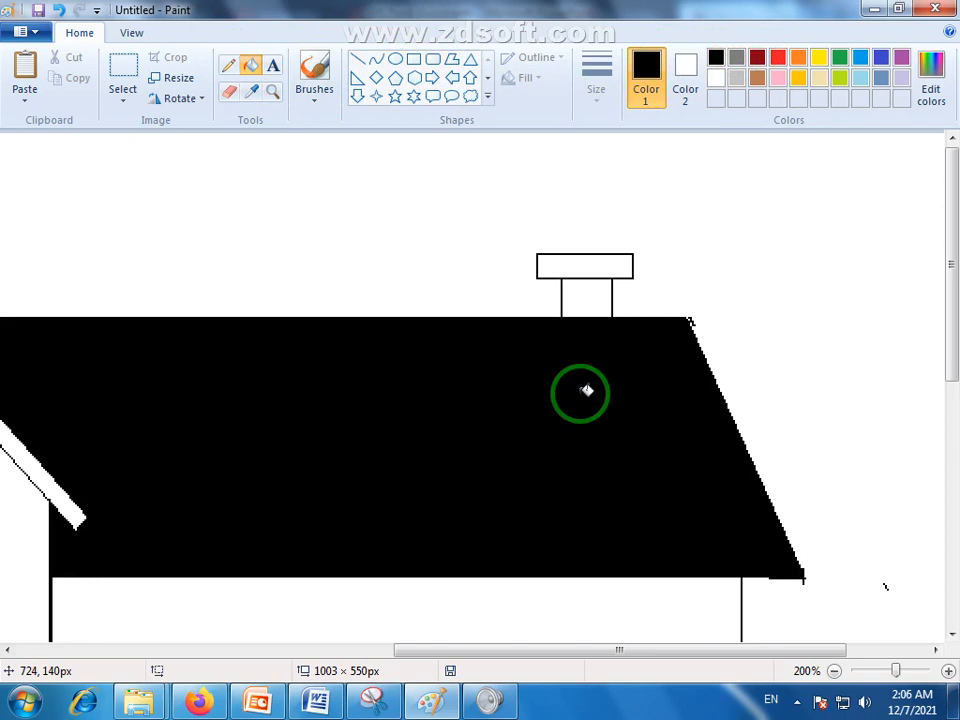
pyautogui.hotkey('ctrl', 'z')
pyautogui.click(781, 60)
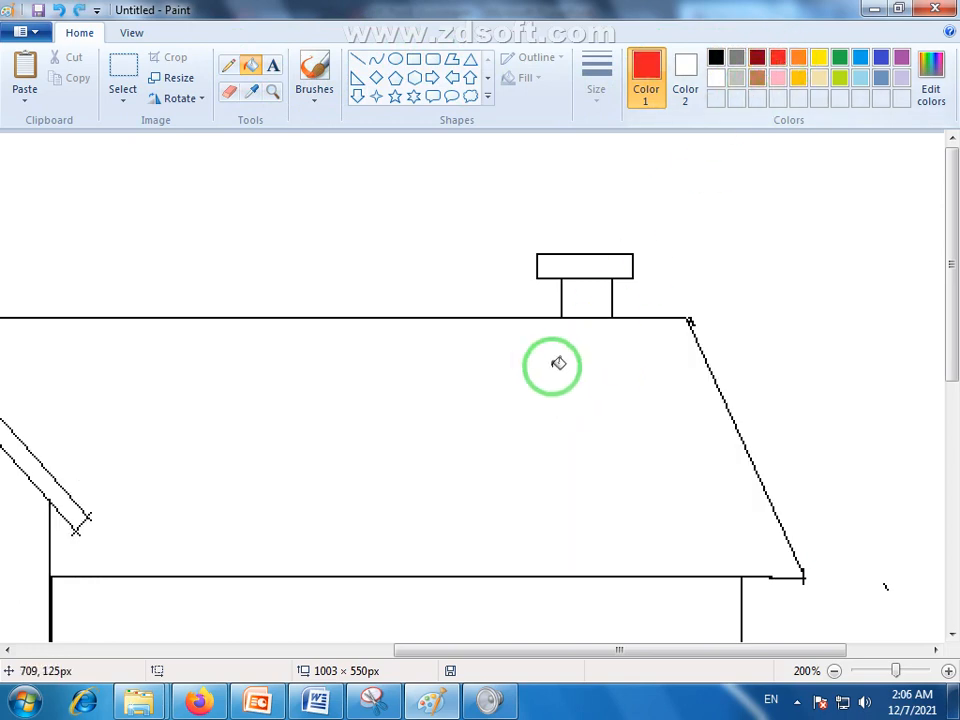
pyautogui.click(553, 364)
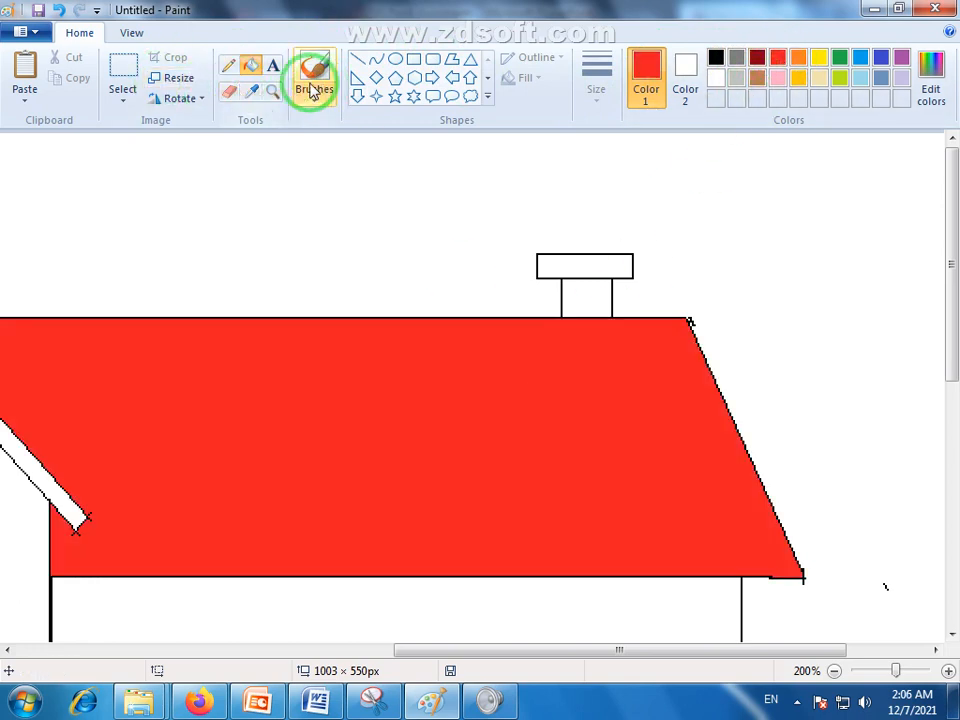
# Fill the narrow roof band along both slopes of the gable with red.
pyautogui.click(272, 91)
pyautogui.rightClick(350, 326)
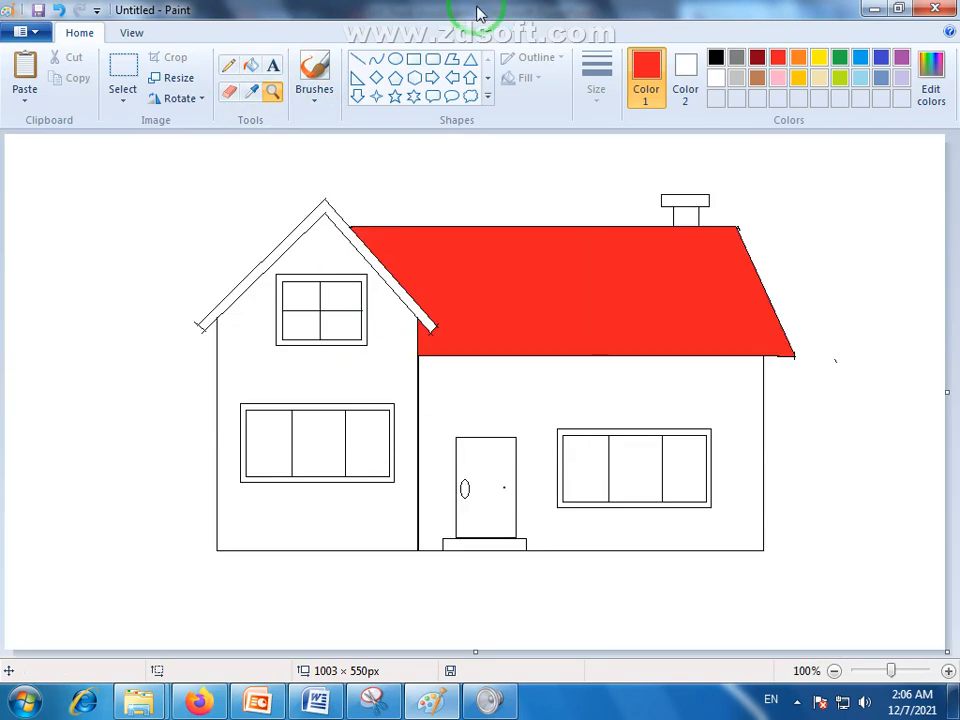
pyautogui.click(359, 61)
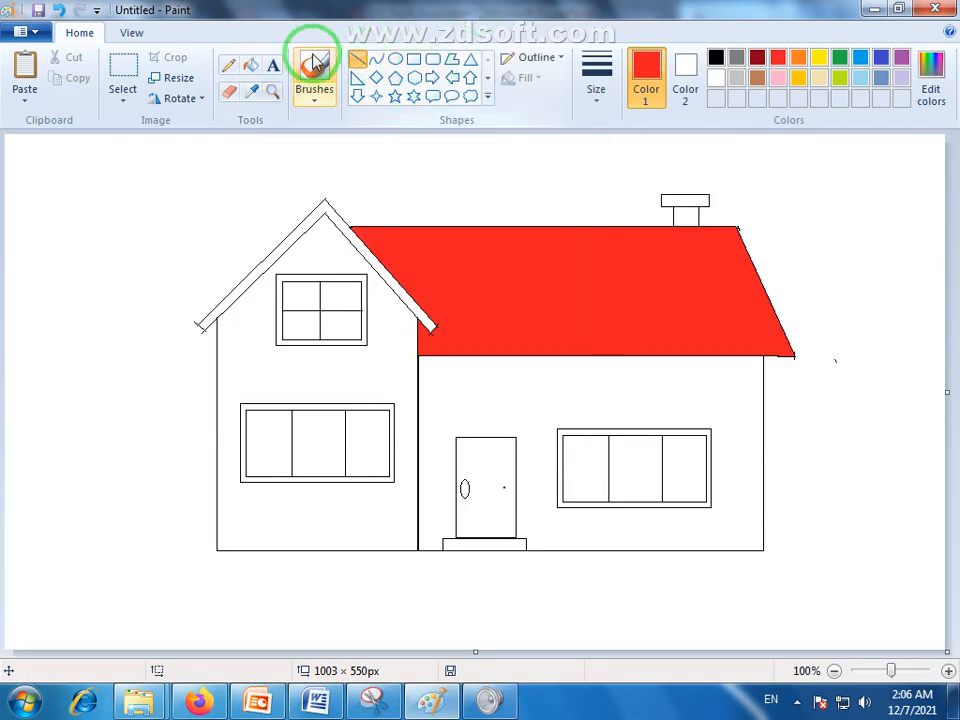
pyautogui.click(250, 66)
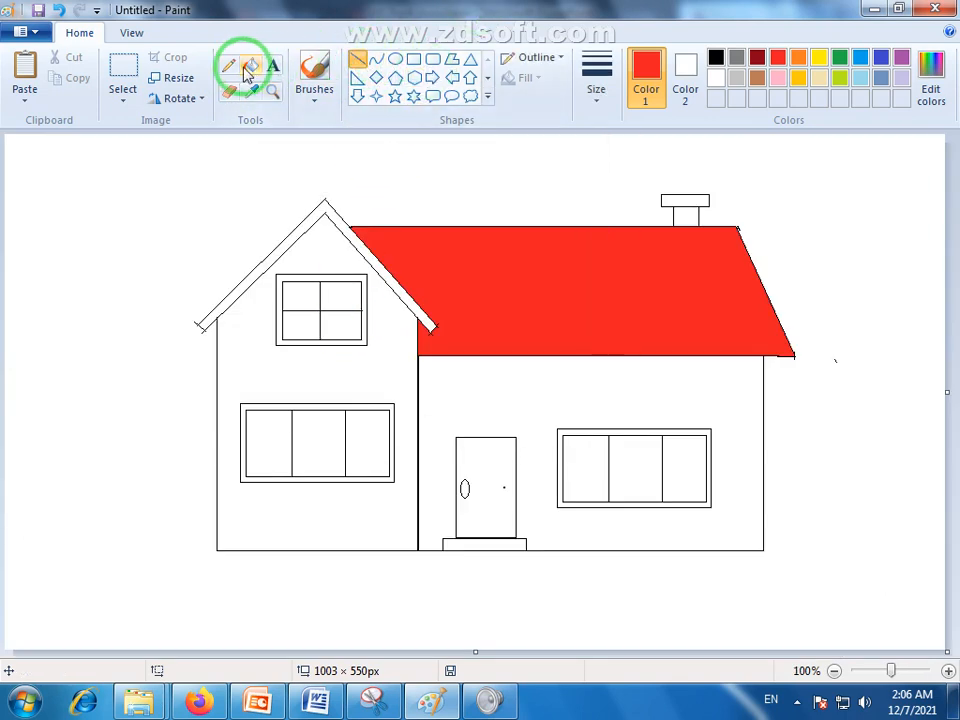
pyautogui.click(303, 232)
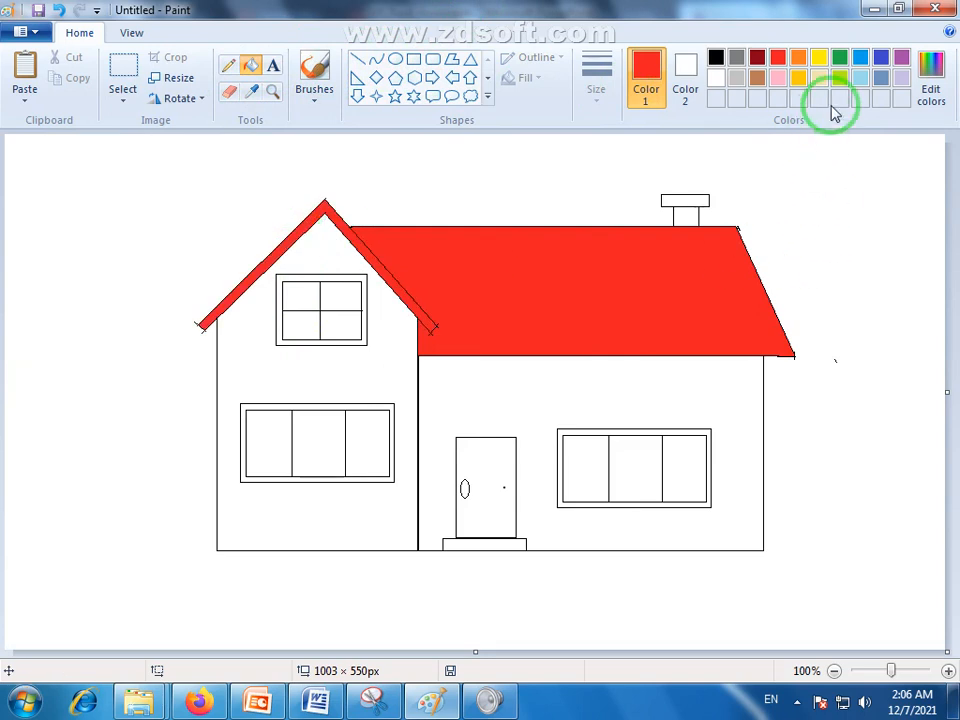
# Fill the panes of all three windows with light blue.
pyautogui.click(862, 79)
pyautogui.click(272, 444)
pyautogui.click(317, 439)
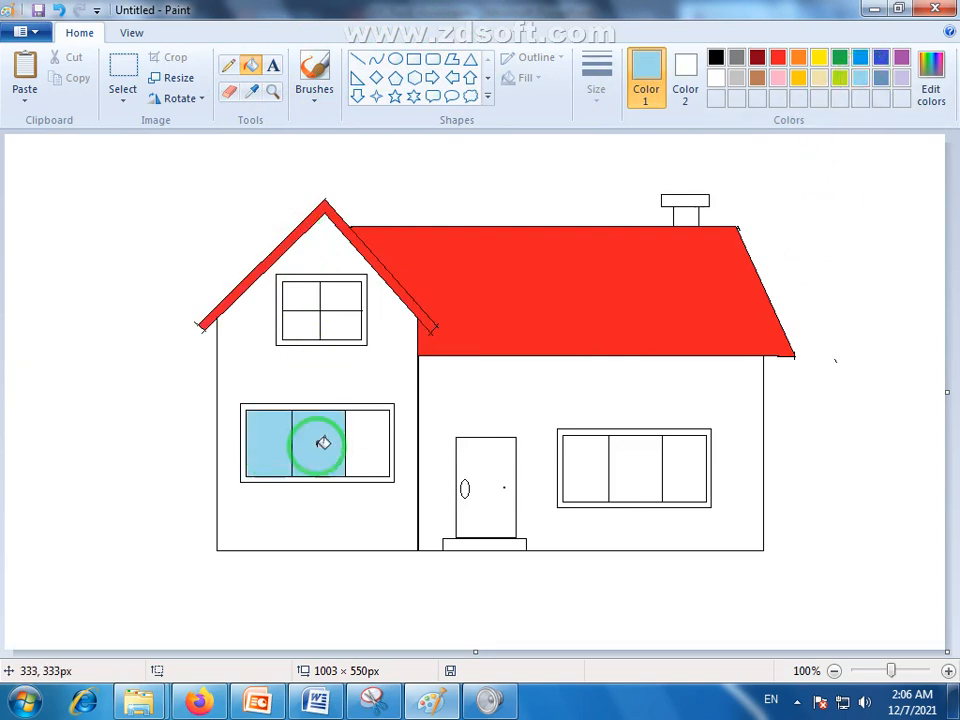
pyautogui.click(367, 442)
pyautogui.click(584, 465)
pyautogui.click(645, 459)
pyautogui.click(701, 465)
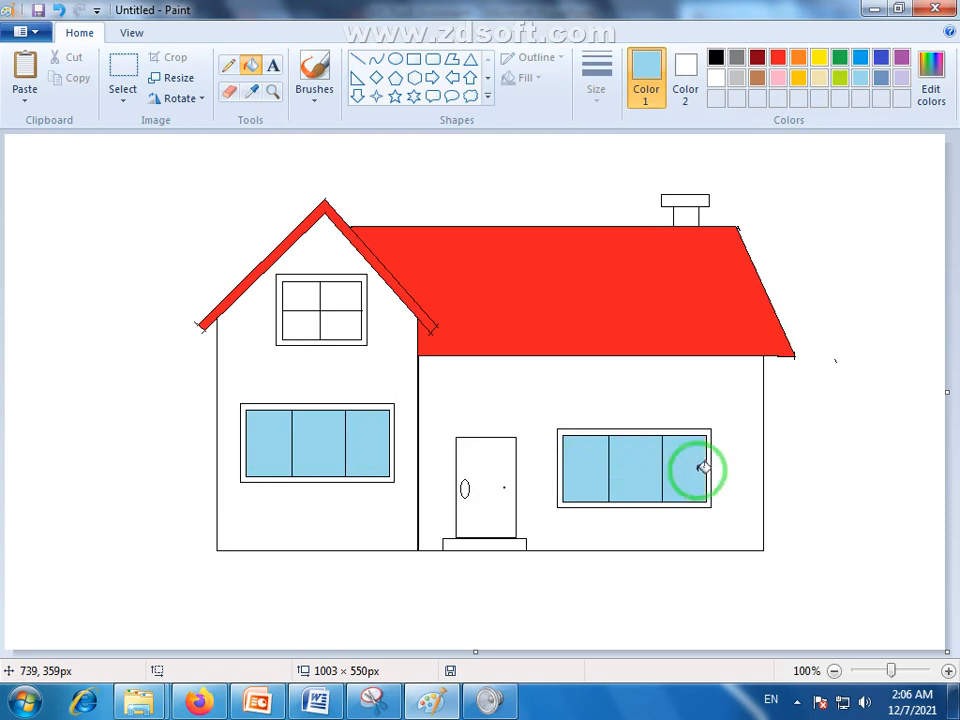
pyautogui.click(300, 303)
pyautogui.click(314, 322)
pyautogui.click(347, 326)
pyautogui.click(344, 296)
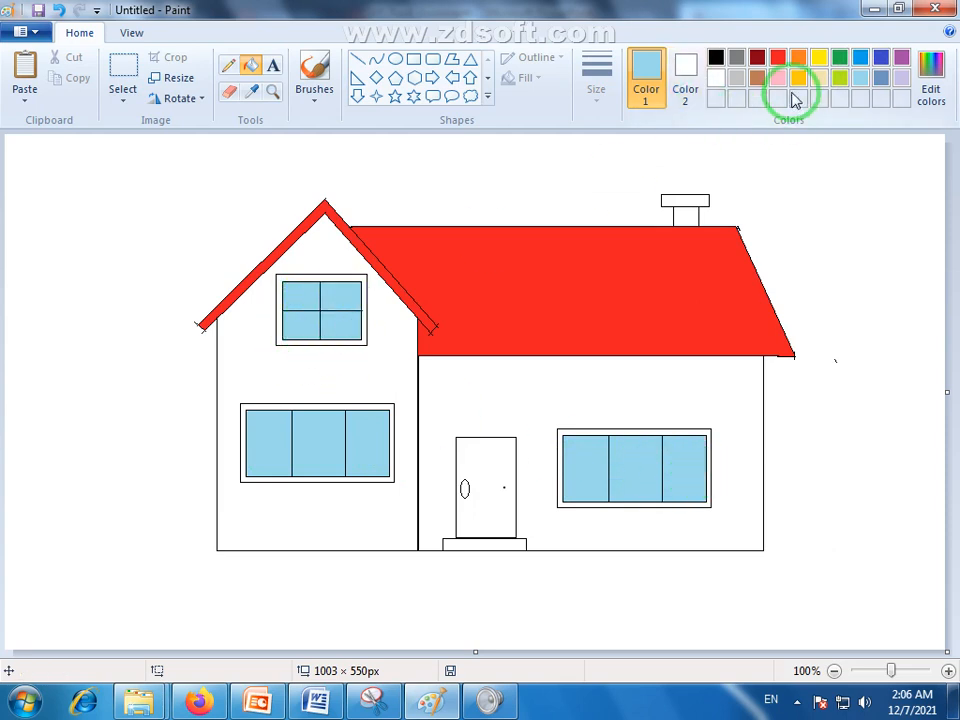
# Fill the door, the three window frames and both parts of the chimney with brown.
pyautogui.click(757, 78)
pyautogui.click(486, 465)
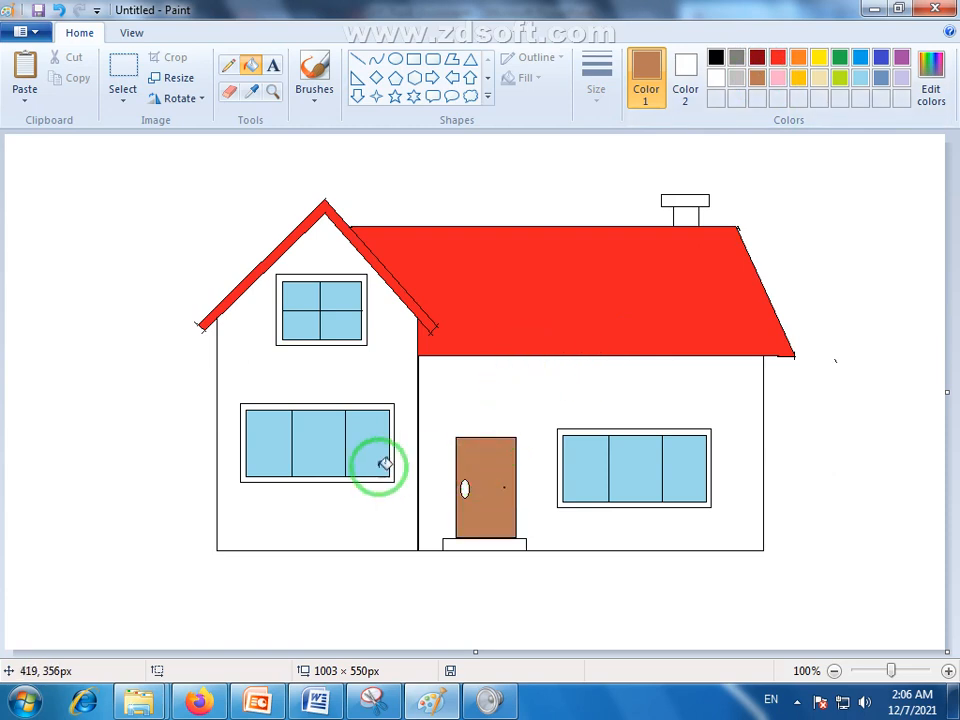
pyautogui.click(384, 404)
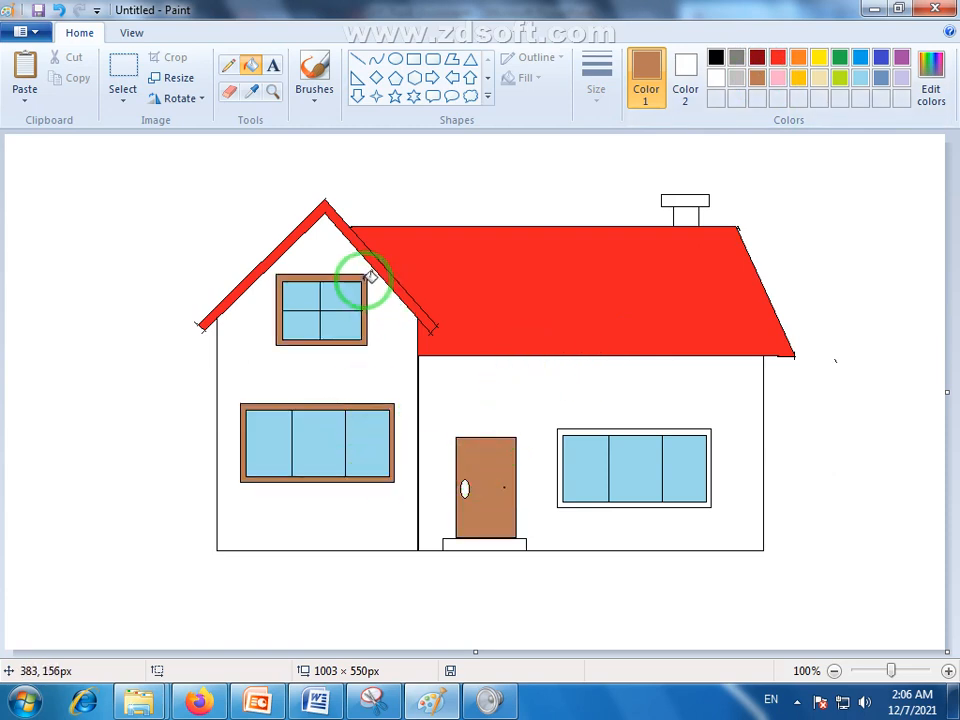
pyautogui.click(660, 432)
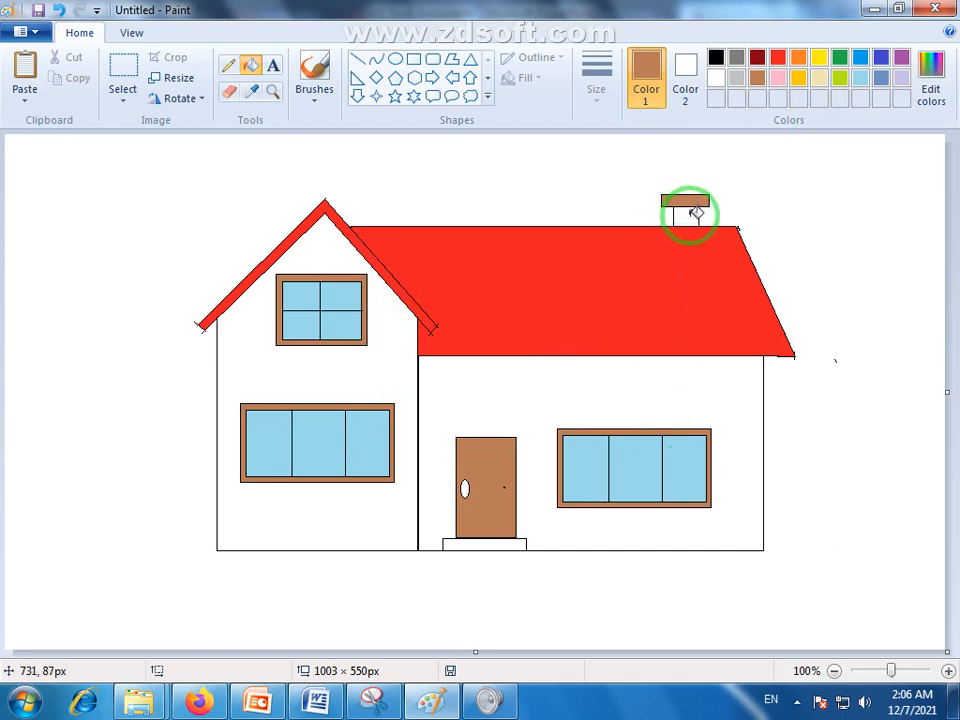
pyautogui.click(770, 333)
pyautogui.click(445, 545)
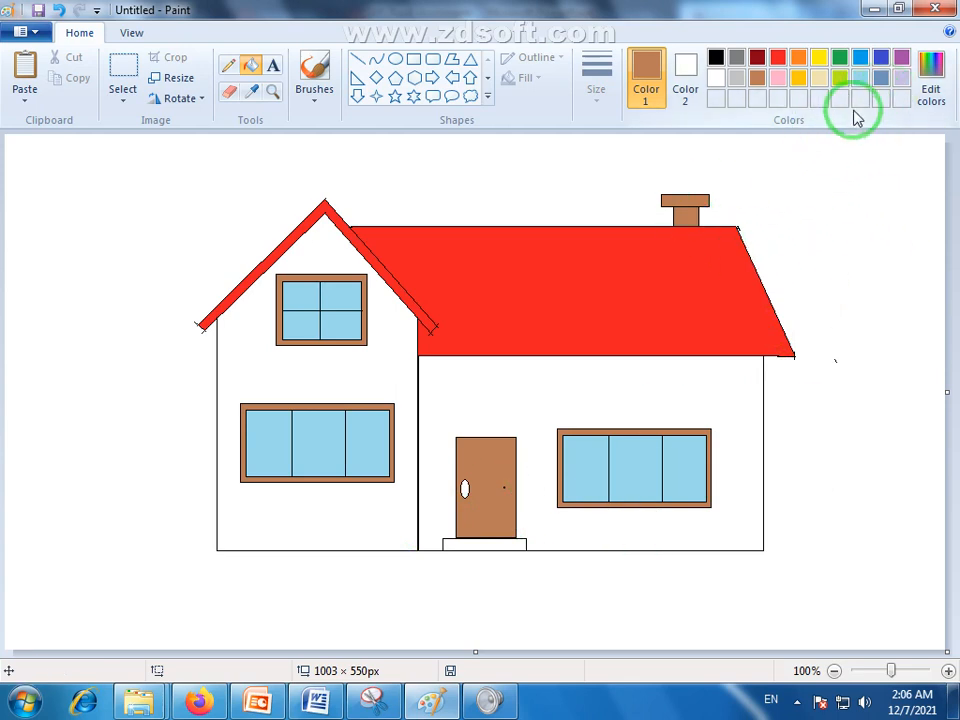
# Fill the side wing's wall and the gabled front's wall with the palette's light tan.
pyautogui.click(817, 80)
pyautogui.click(729, 381)
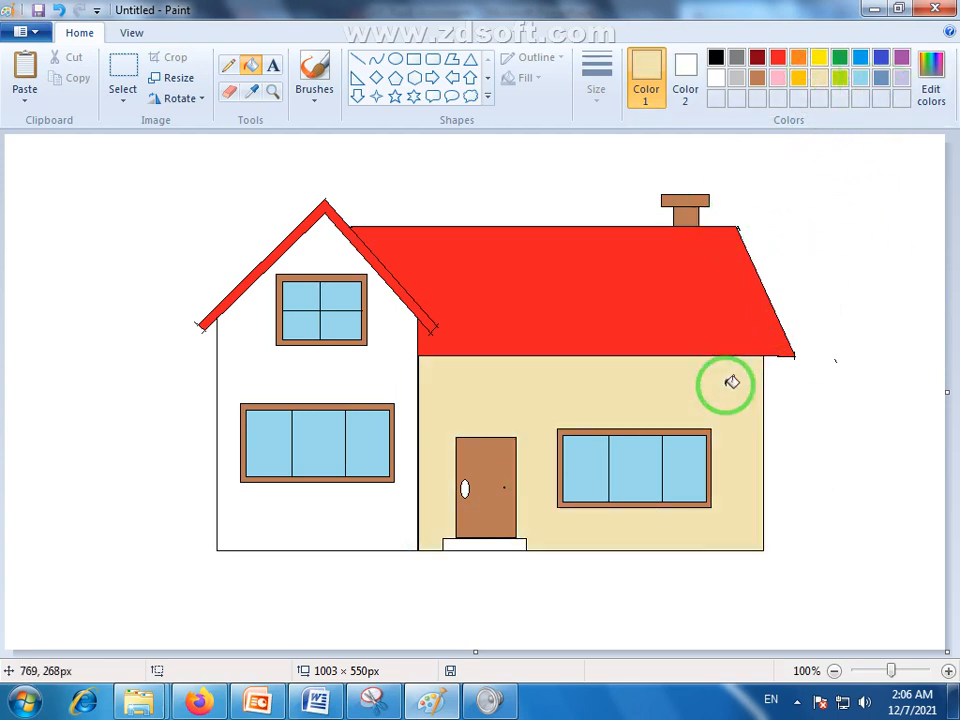
pyautogui.click(403, 372)
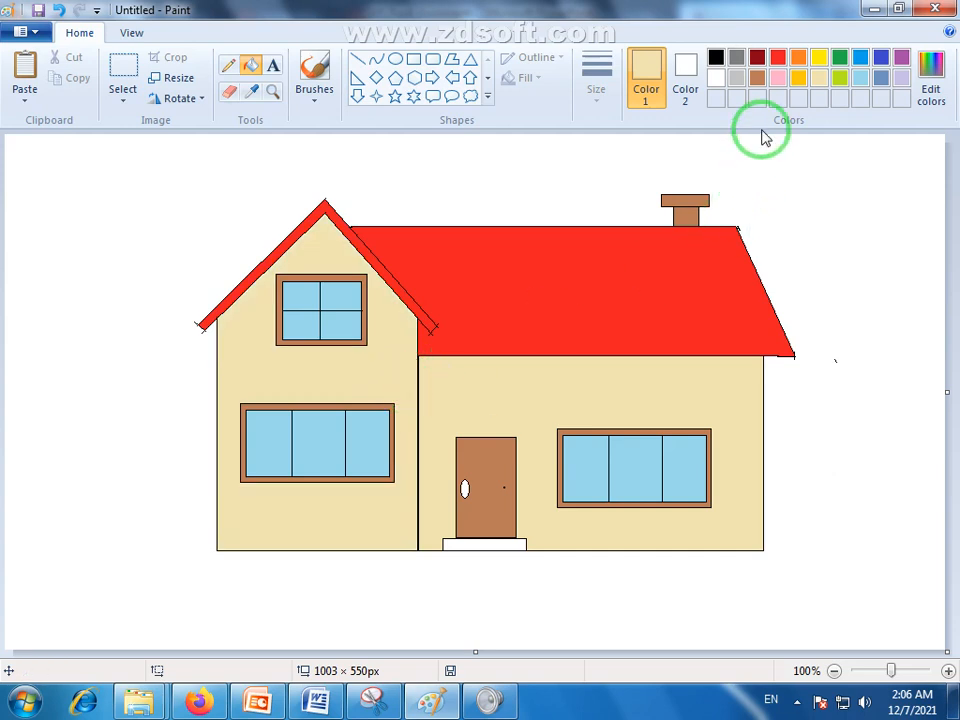
# Try light gray on the side wing's wall, returning it to the palette's light tan.
pyautogui.click(740, 80)
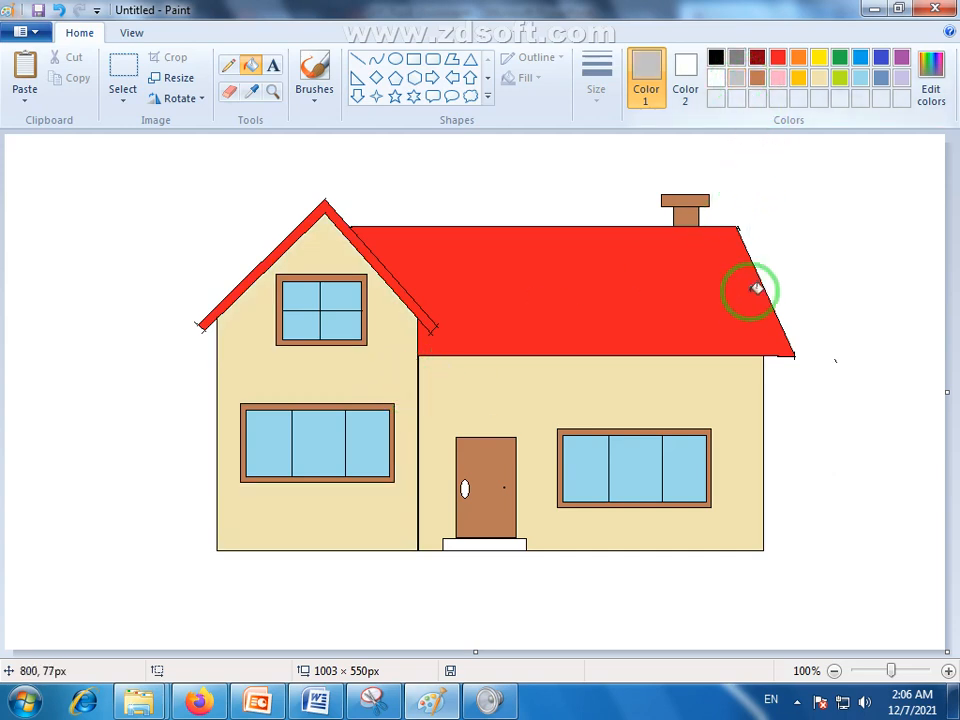
pyautogui.click(726, 381)
pyautogui.click(817, 80)
pyautogui.click(688, 388)
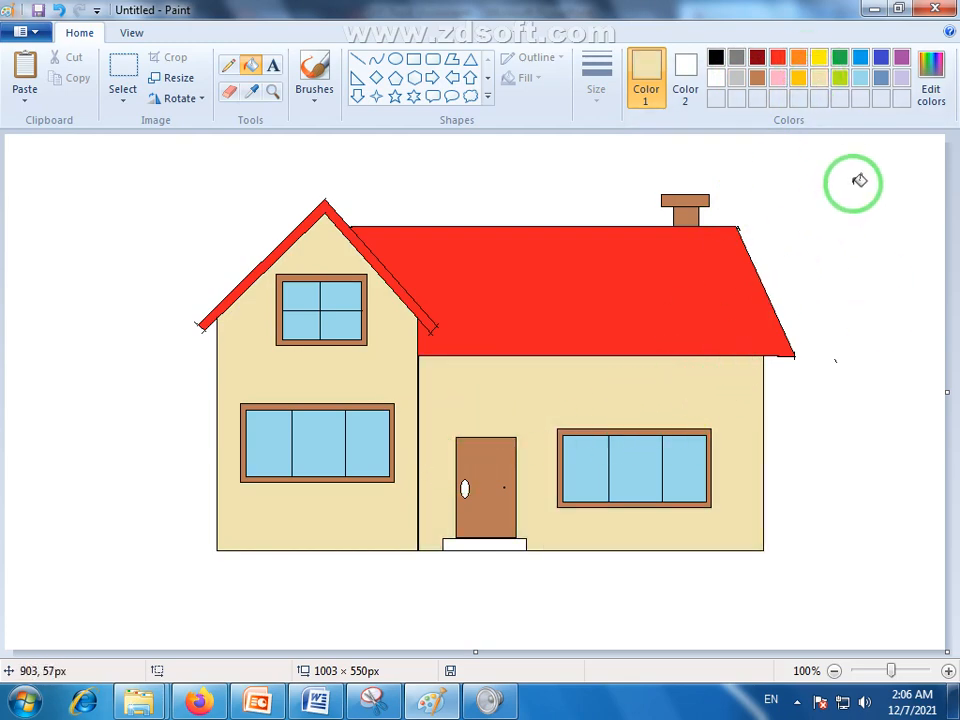
# Mix a pale cream with red 250, green 245, blue 226 and fill both house walls with it.
pyautogui.click(931, 76)
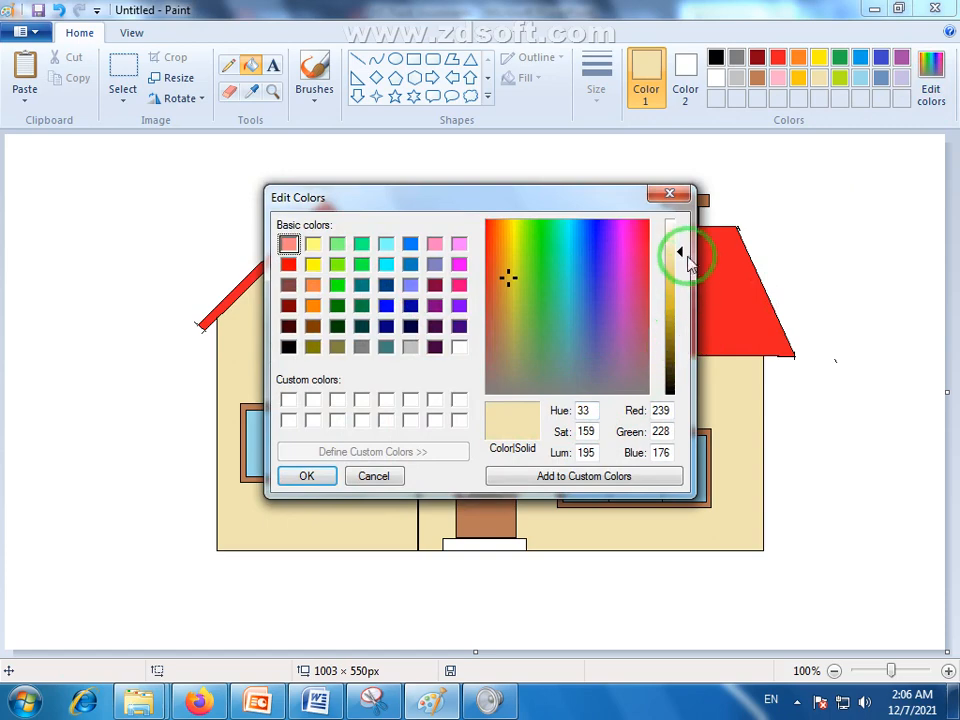
pyautogui.moveTo(688, 258); pyautogui.dragTo(678, 235)
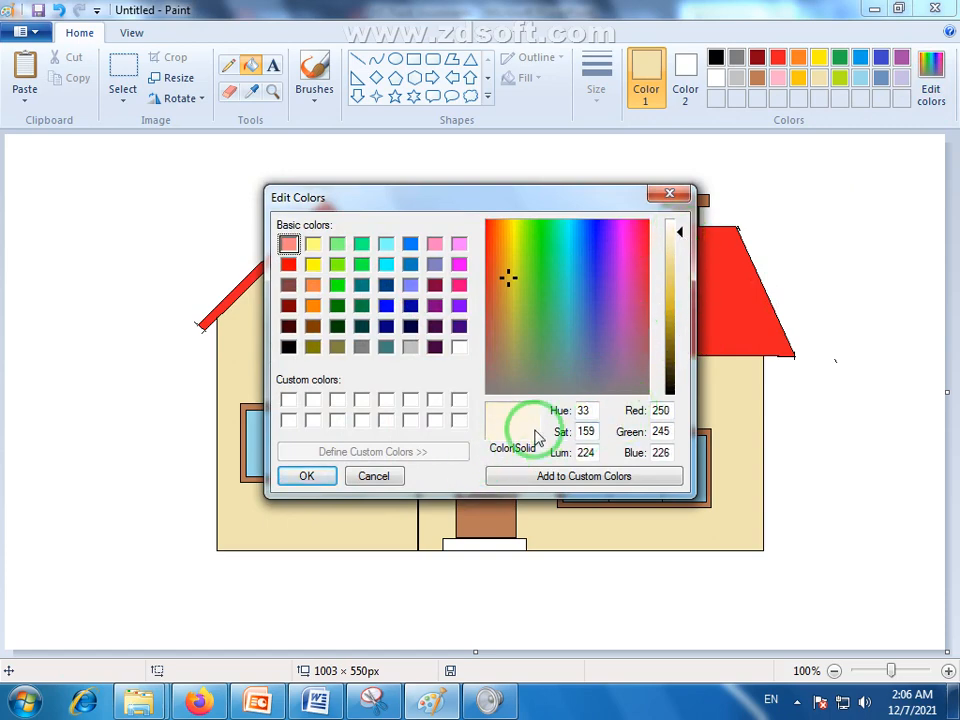
pyautogui.click(307, 476)
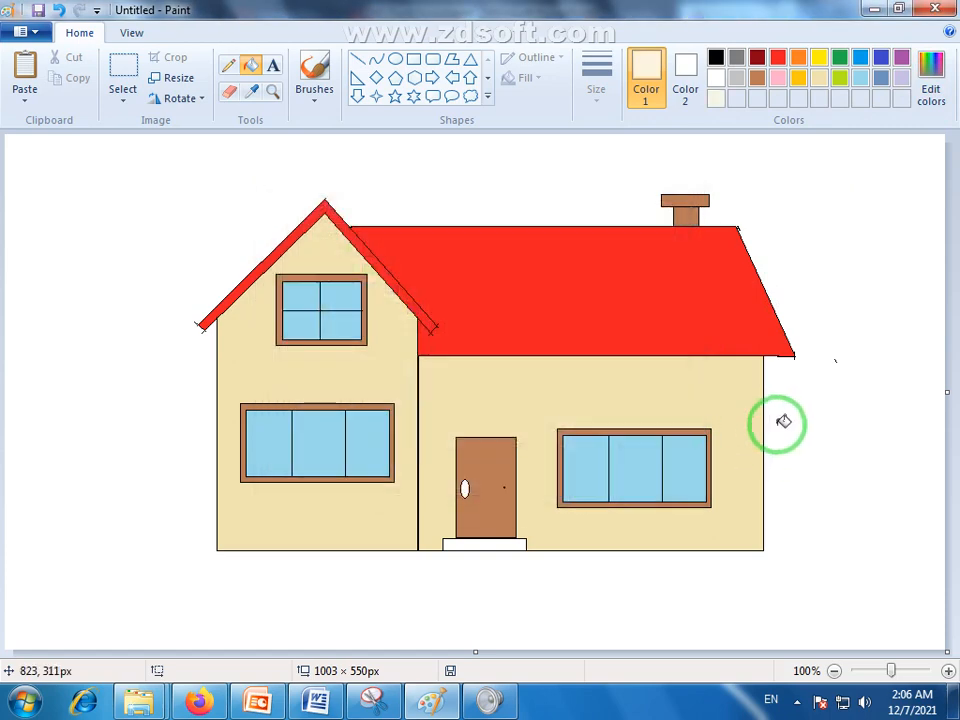
pyautogui.click(722, 401)
pyautogui.click(414, 387)
pyautogui.click(405, 388)
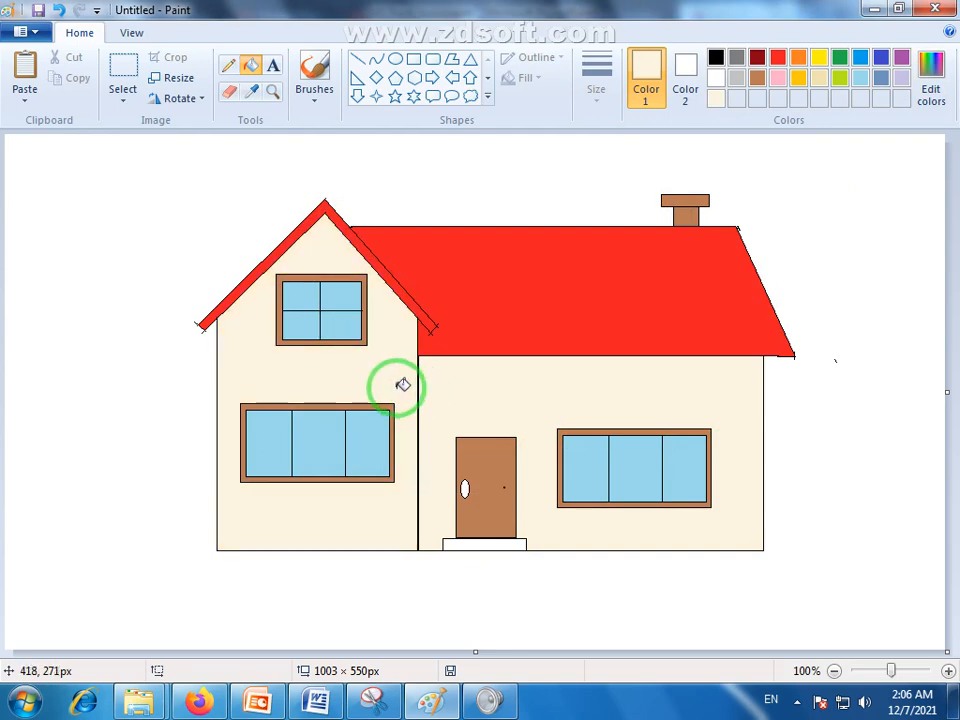
# Darken the cream to red 243, green 232, blue 186 and fill both house walls with it.
pyautogui.click(931, 70)
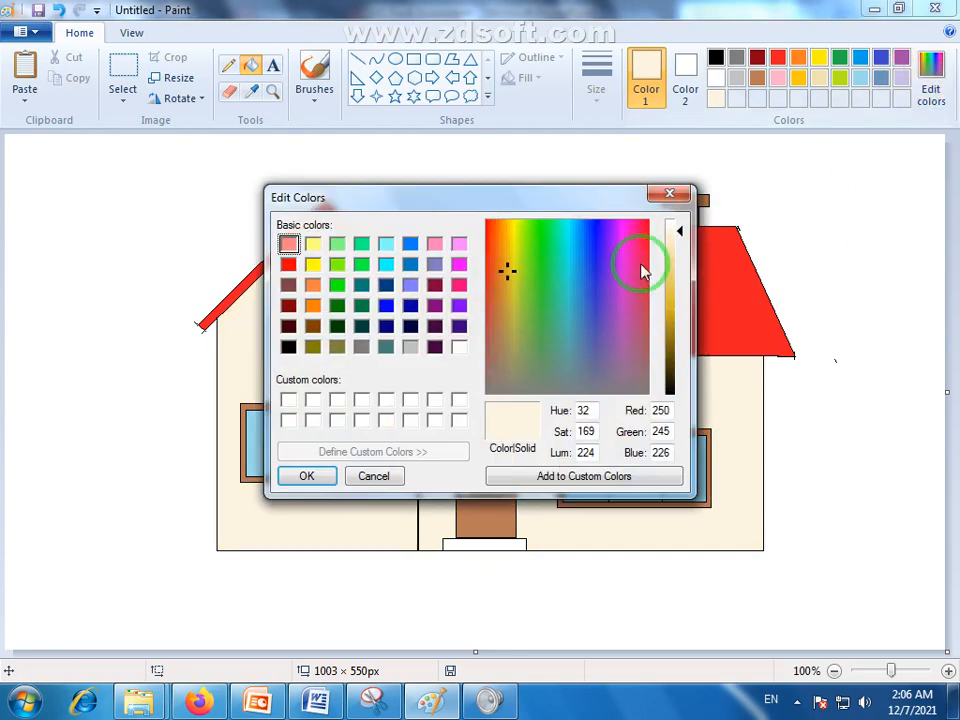
pyautogui.moveTo(683, 234); pyautogui.dragTo(681, 247)
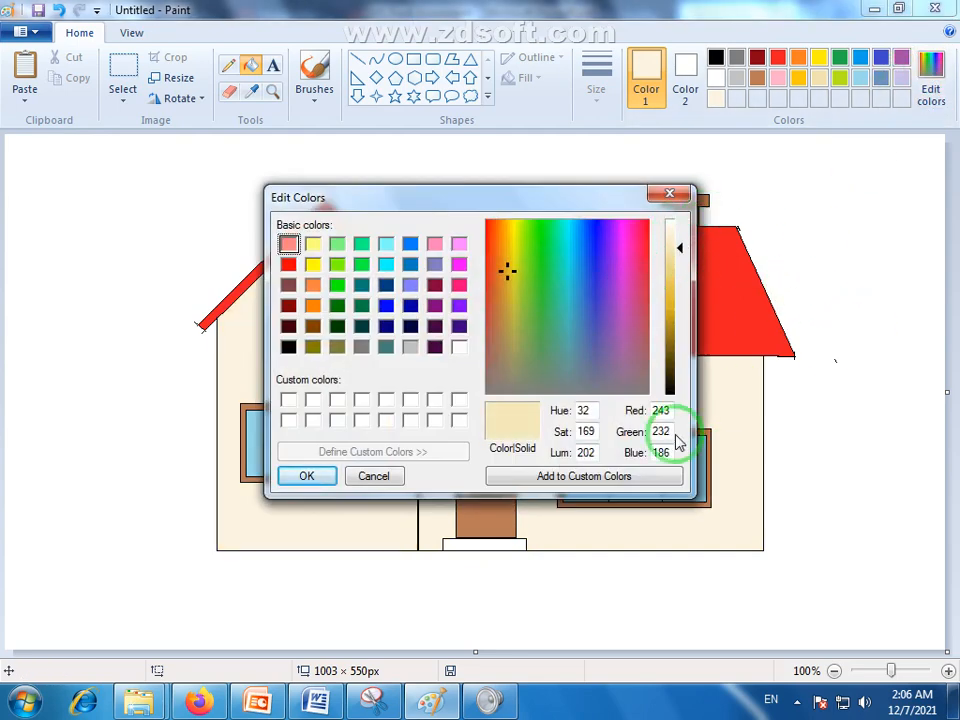
pyautogui.press('Return')
pyautogui.click(729, 394)
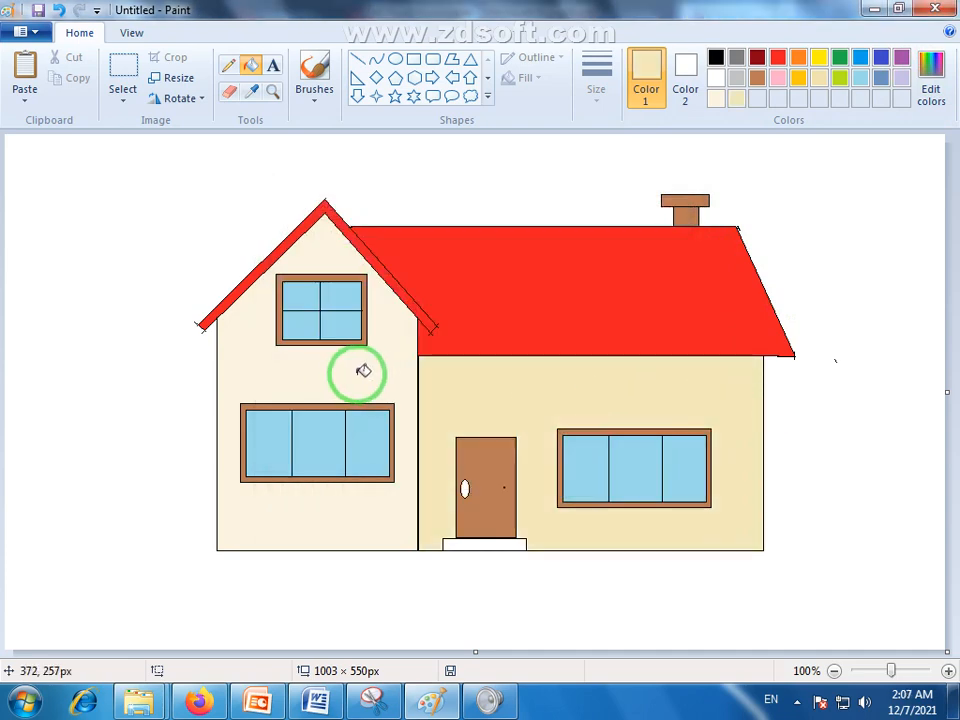
pyautogui.click(370, 372)
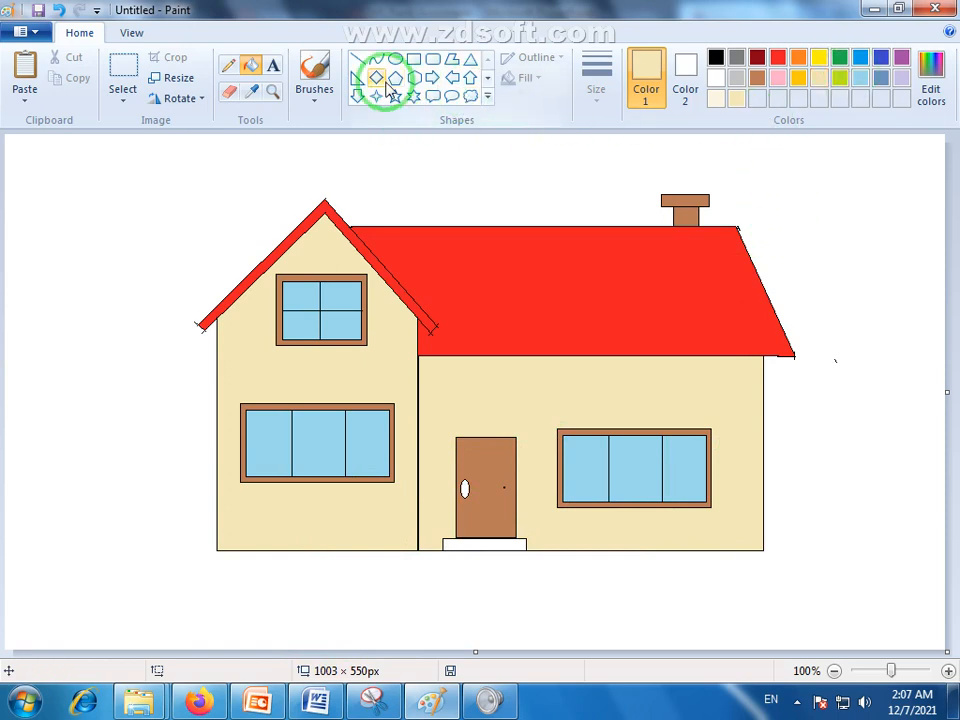
# Draw a black cloud callout about 88 × 71 px in the empty area above left of the house and erase its tail bubbles.
pyautogui.click(466, 97)
pyautogui.moveTo(82, 177); pyautogui.dragTo(171, 246)
pyautogui.click(716, 58)
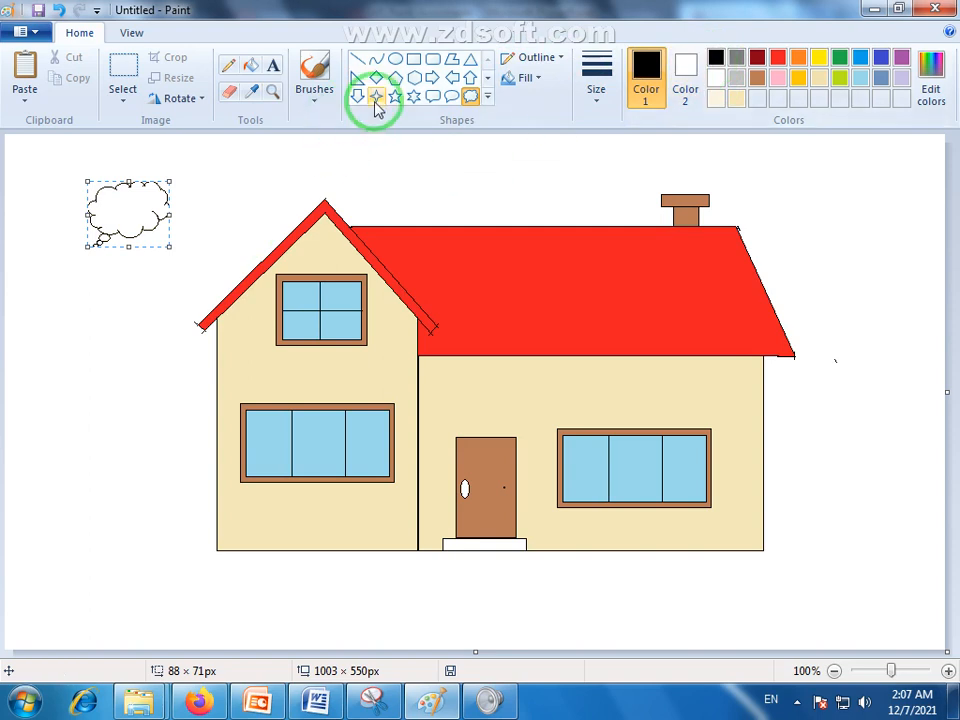
pyautogui.click(229, 93)
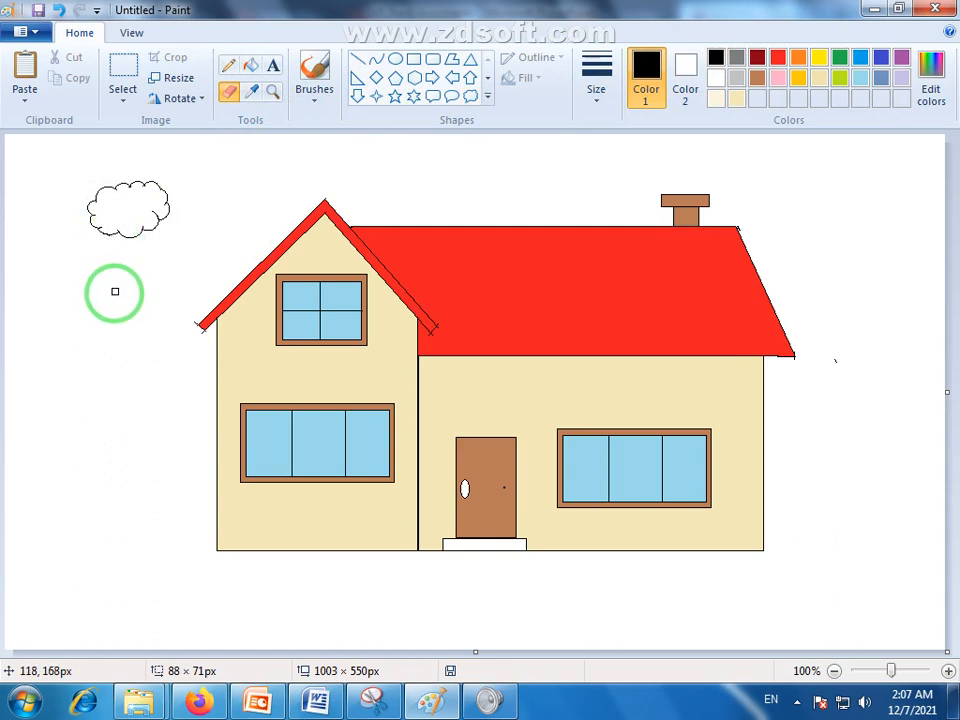
# Fill the cloud shape with green as a bush.
pyautogui.click(840, 58)
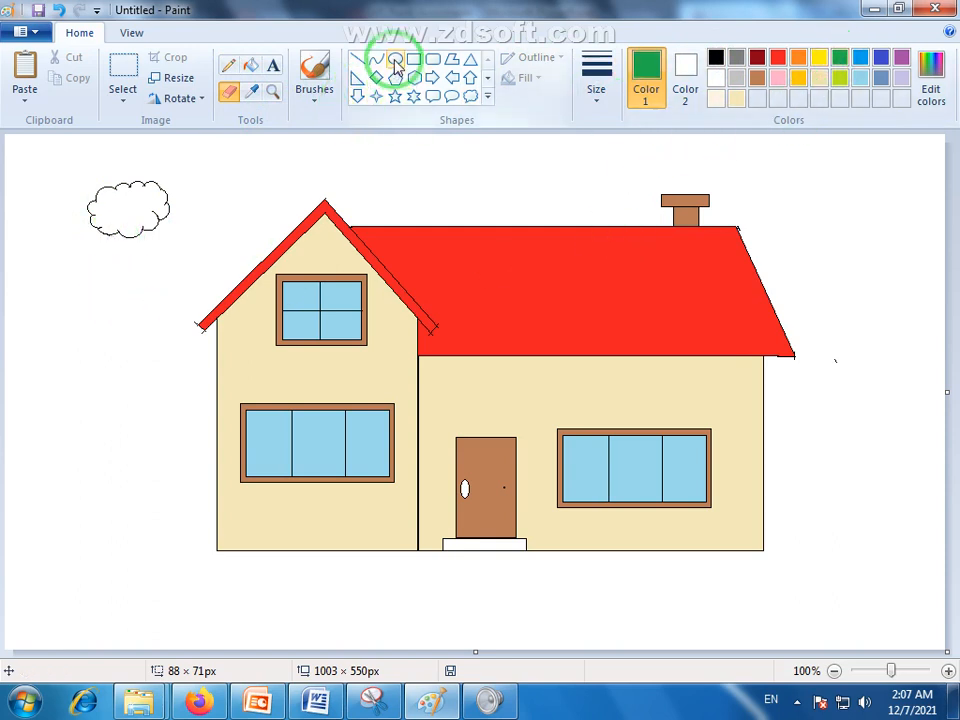
pyautogui.click(251, 66)
pyautogui.click(150, 204)
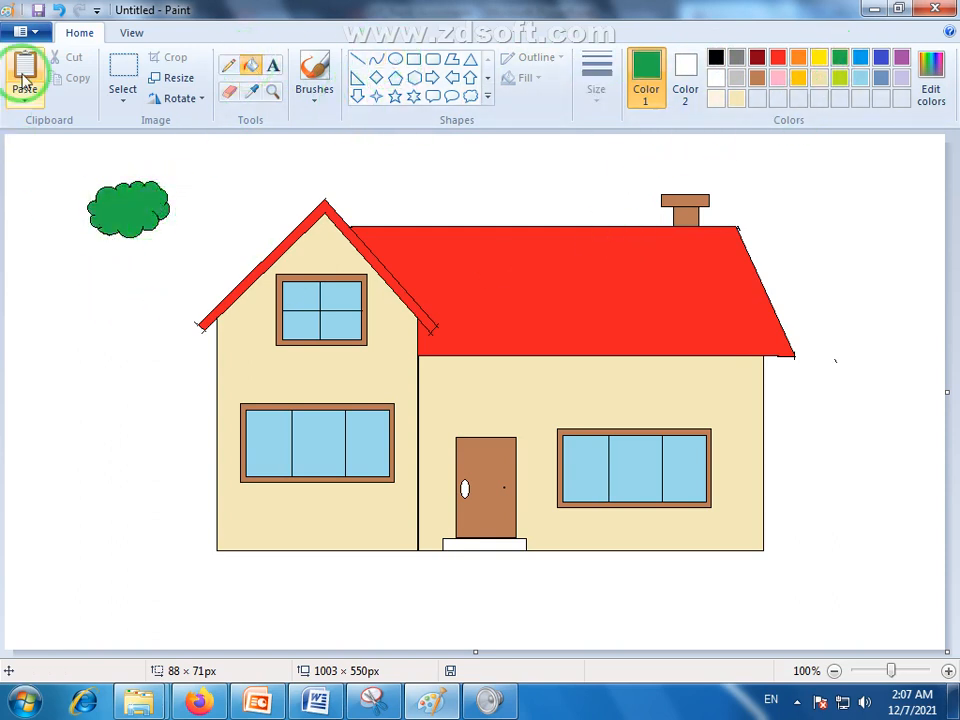
# Move the green bush to the base of the gabled front and copy it into a cluster of three overlapping bushes.
pyautogui.click(123, 78)
pyautogui.moveTo(175, 166); pyautogui.dragTo(76, 245)
pyautogui.moveTo(131, 225); pyautogui.dragTo(270, 540)
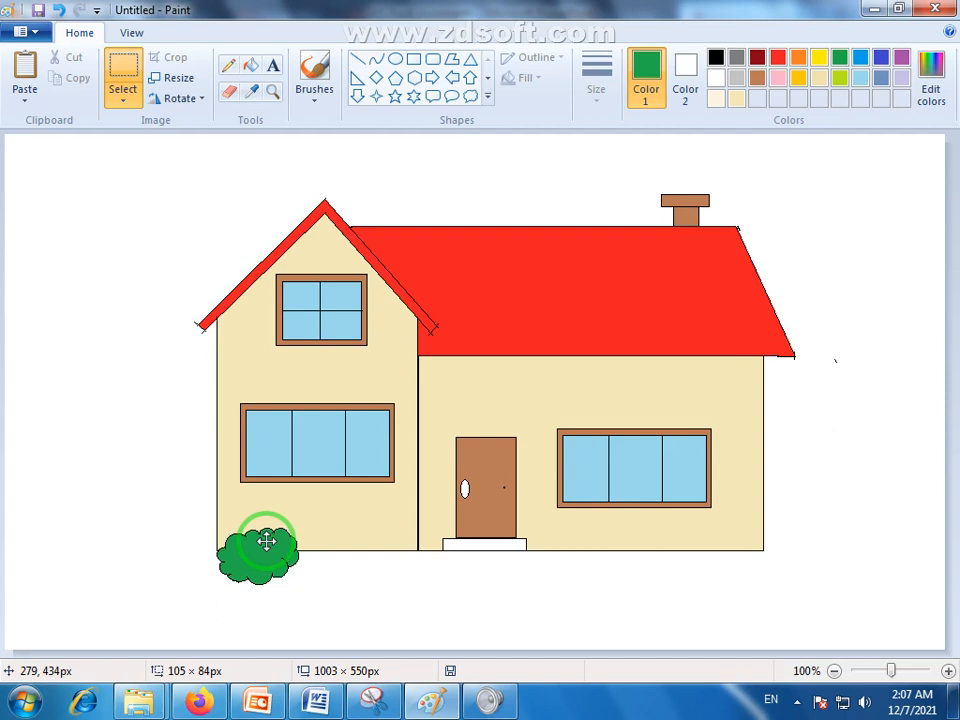
pyautogui.moveTo(267, 541); pyautogui.dragTo(313, 574)
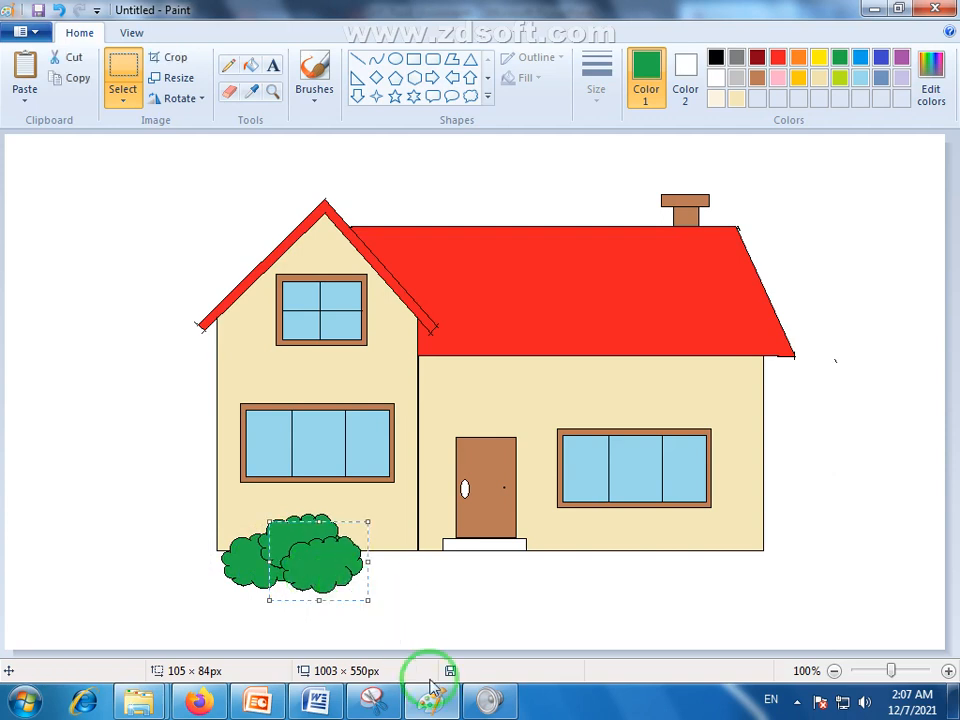
# Place a bush copy beside the doorstep and a cluster of three smaller copies, about 92 × 72 px, at the wing's lower right corner.
pyautogui.moveTo(324, 569); pyautogui.dragTo(558, 553)
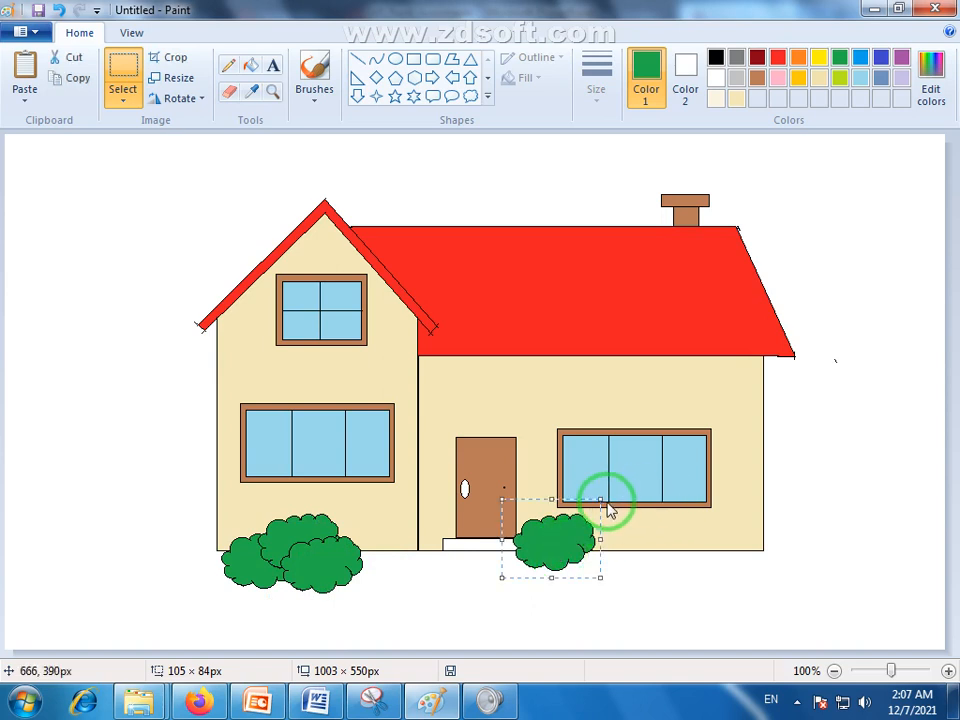
pyautogui.moveTo(601, 499); pyautogui.dragTo(587, 512)
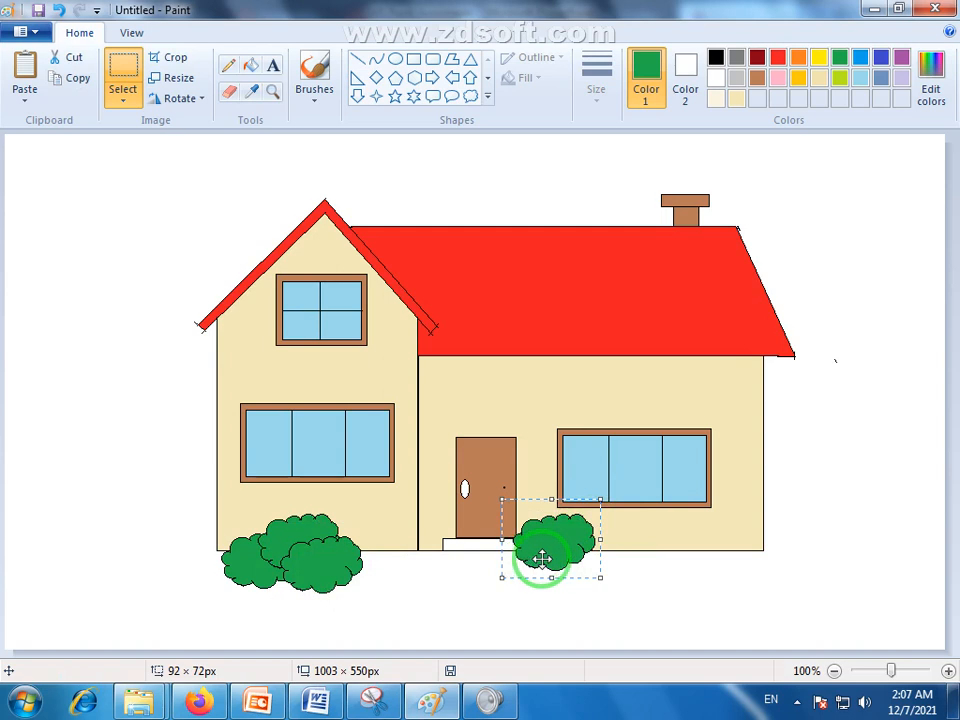
pyautogui.moveTo(546, 557); pyautogui.dragTo(696, 561)
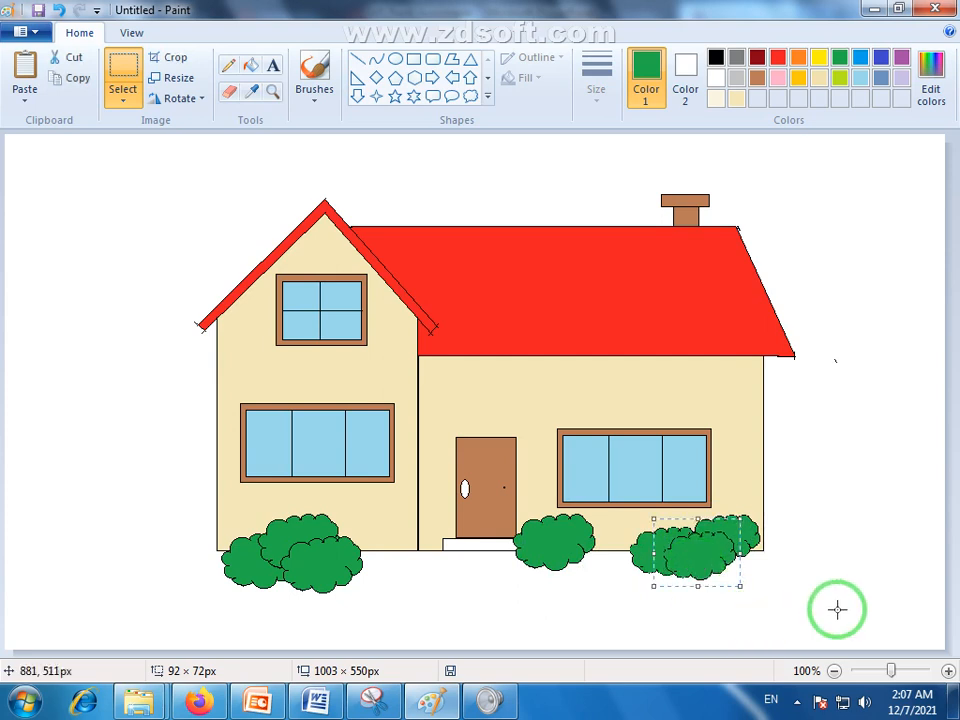
pyautogui.click(859, 518)
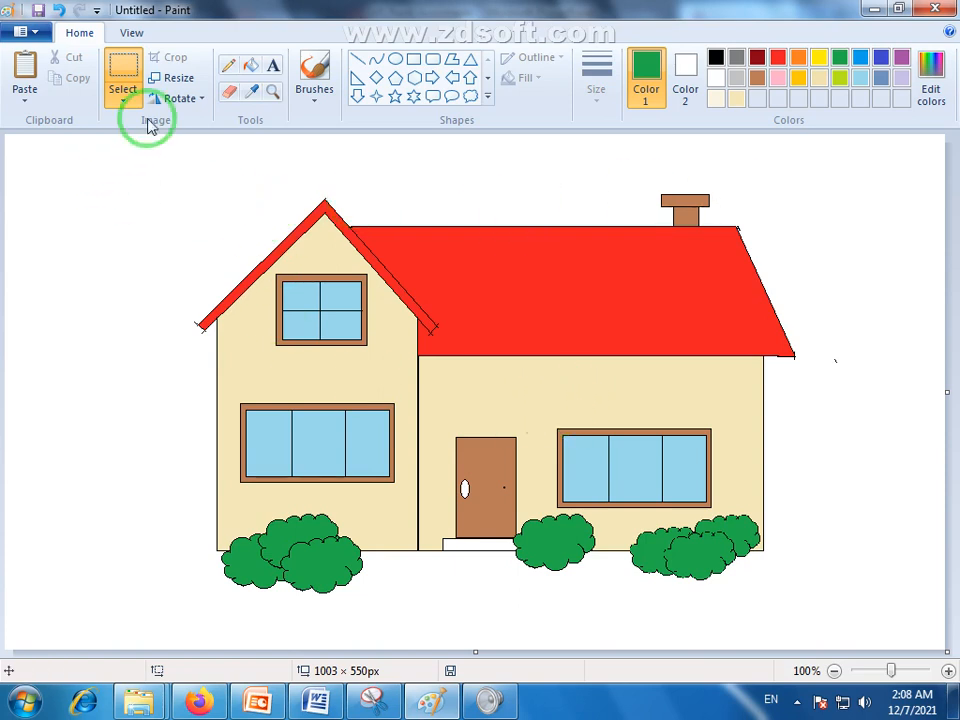
# Select the whole house with its bushes and move it to the upper left of the canvas.
pyautogui.click(122, 60)
pyautogui.moveTo(189, 172); pyautogui.dragTo(798, 598)
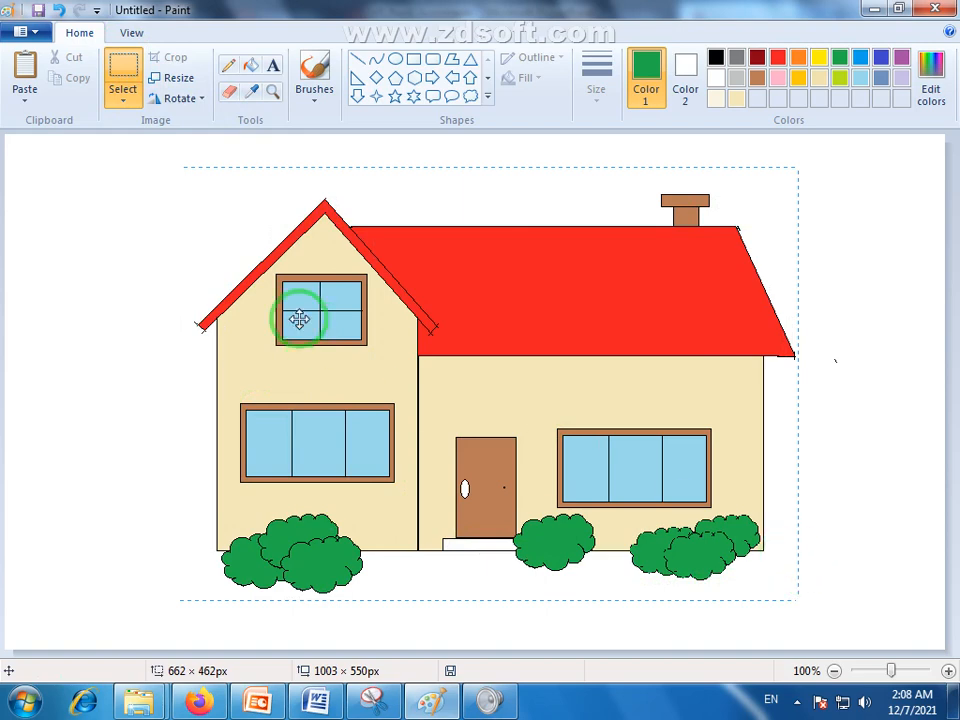
pyautogui.click(129, 220)
pyautogui.moveTo(189, 172); pyautogui.dragTo(802, 598)
pyautogui.moveTo(630, 422); pyautogui.dragTo(456, 370)
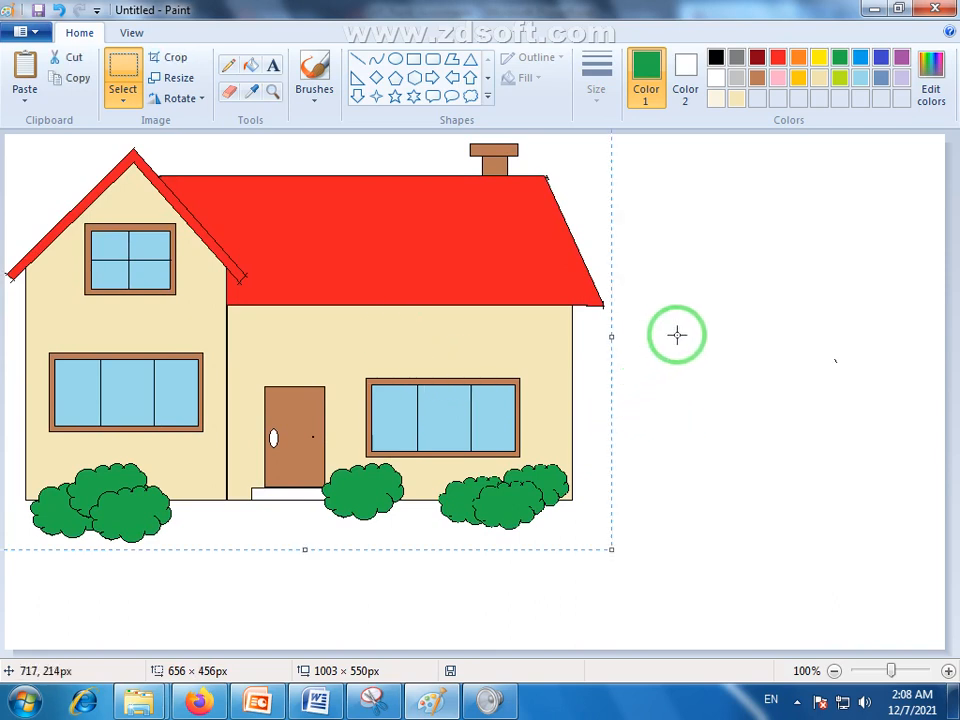
pyautogui.click(615, 383)
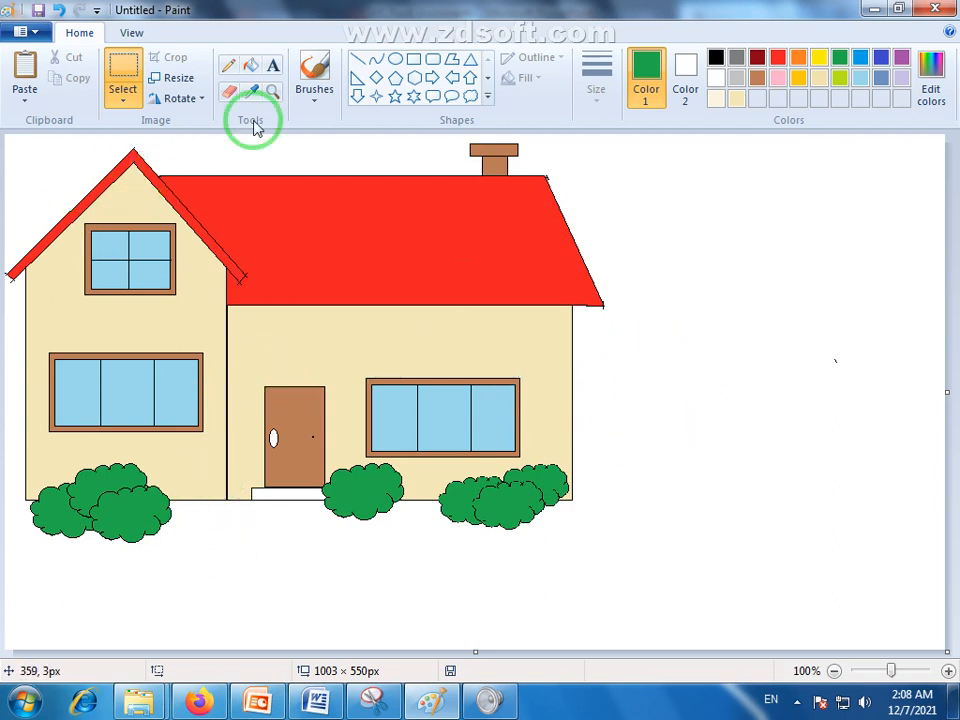
# Draw a black-outlined rectangle in the empty area to the right of the house.
pyautogui.click(415, 61)
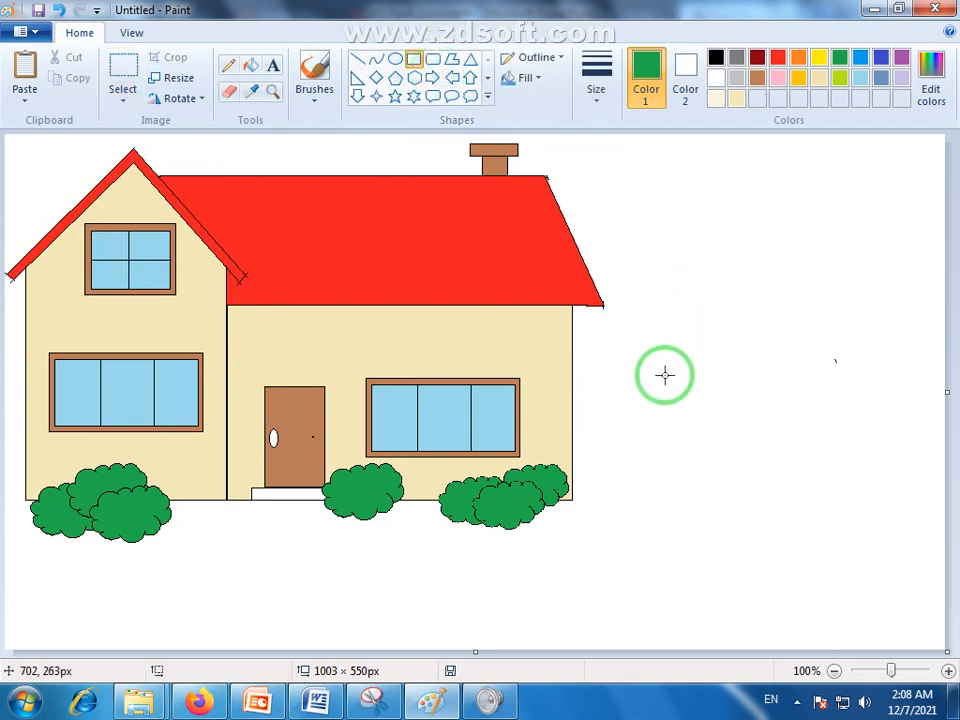
pyautogui.click(716, 57)
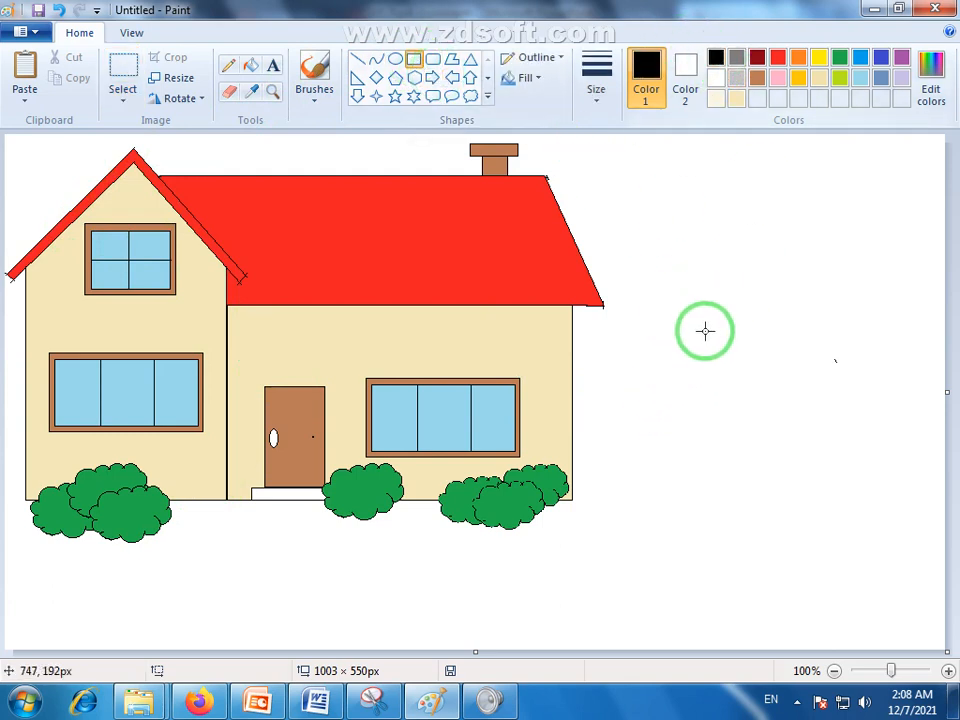
pyautogui.moveTo(661, 358); pyautogui.dragTo(862, 518)
pyautogui.click(895, 486)
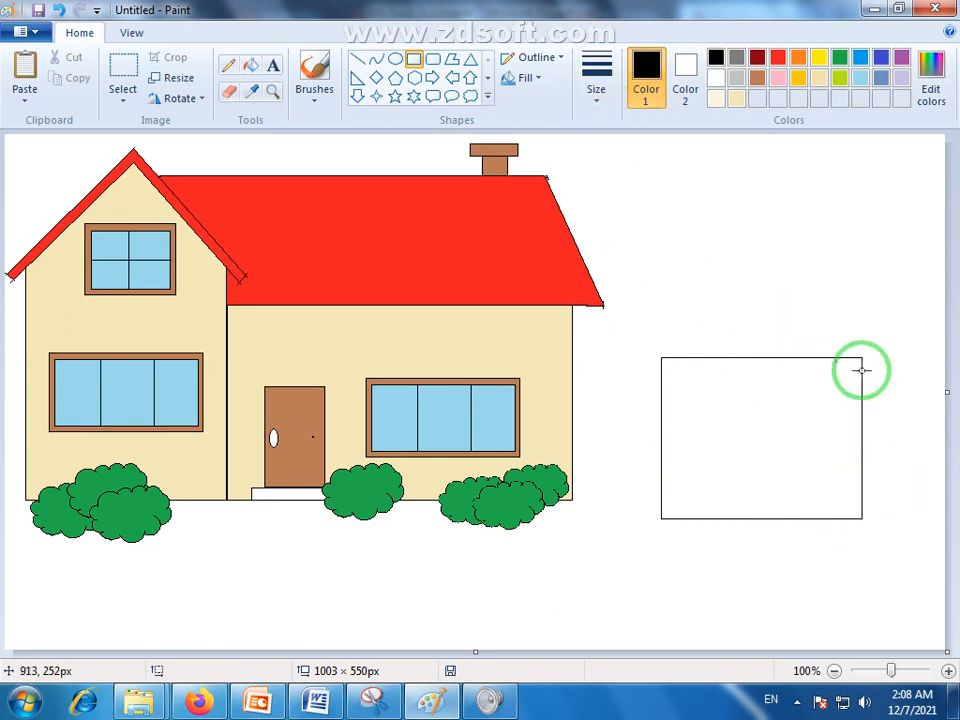
# Draw a triangular roof on top of the new rectangle, overhanging both of its sides slightly.
pyautogui.click(469, 60)
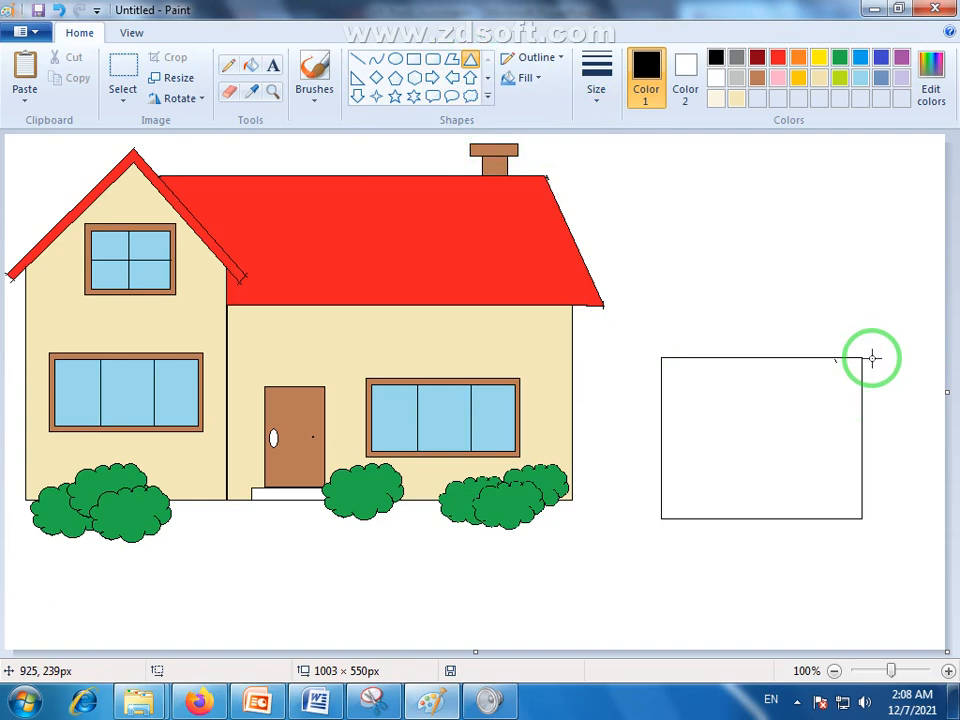
pyautogui.moveTo(880, 358); pyautogui.dragTo(636, 239)
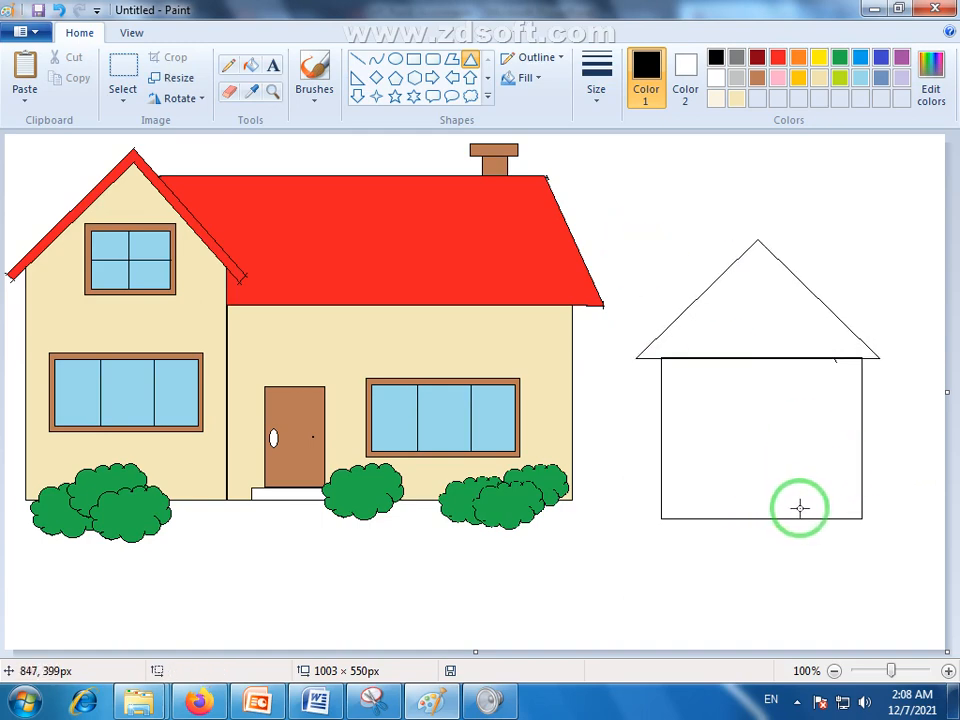
pyautogui.moveTo(792, 510)
pyautogui.mouseDown()
pyautogui.moveTo(732, 450)
pyautogui.moveTo(722, 407)
pyautogui.mouseUp()
pyautogui.hotkey('ctrl', 'z')
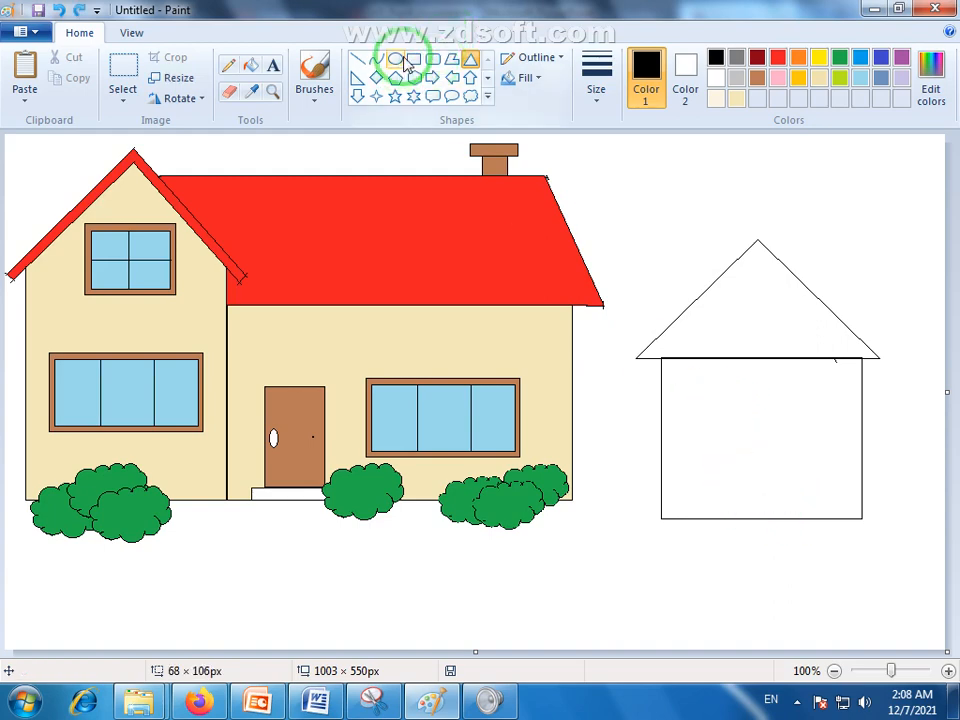
# Draw a rectangular door about 56 × 101 px near the base of the small house and nudge it slightly left to centre it.
pyautogui.click(413, 59)
pyautogui.moveTo(794, 510); pyautogui.dragTo(741, 416)
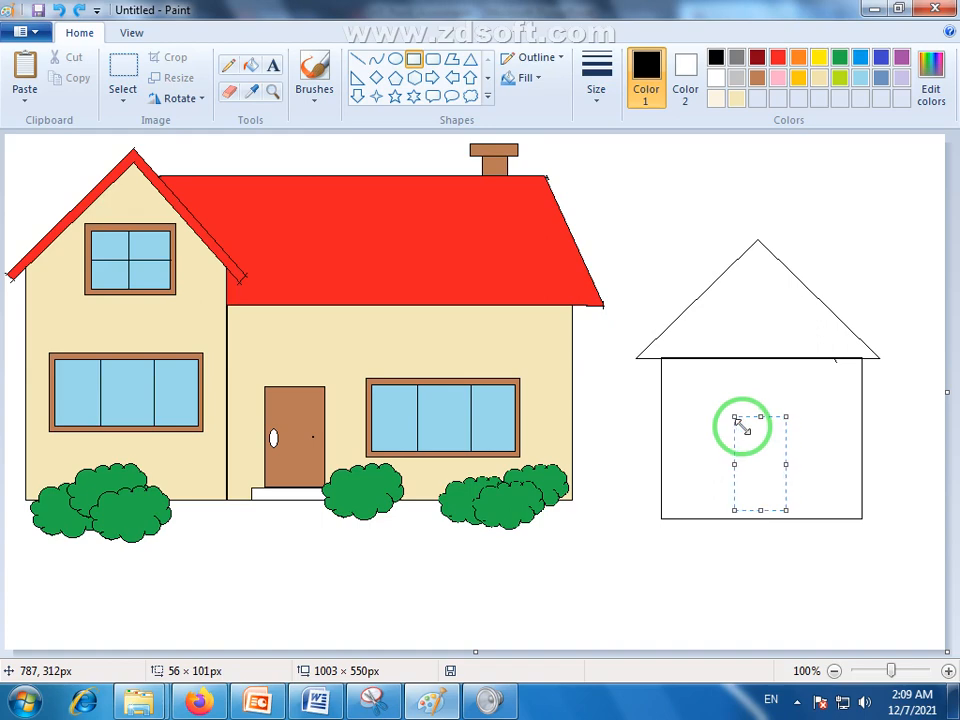
pyautogui.press('Left')
pyautogui.press('Left')
pyautogui.press('Left')
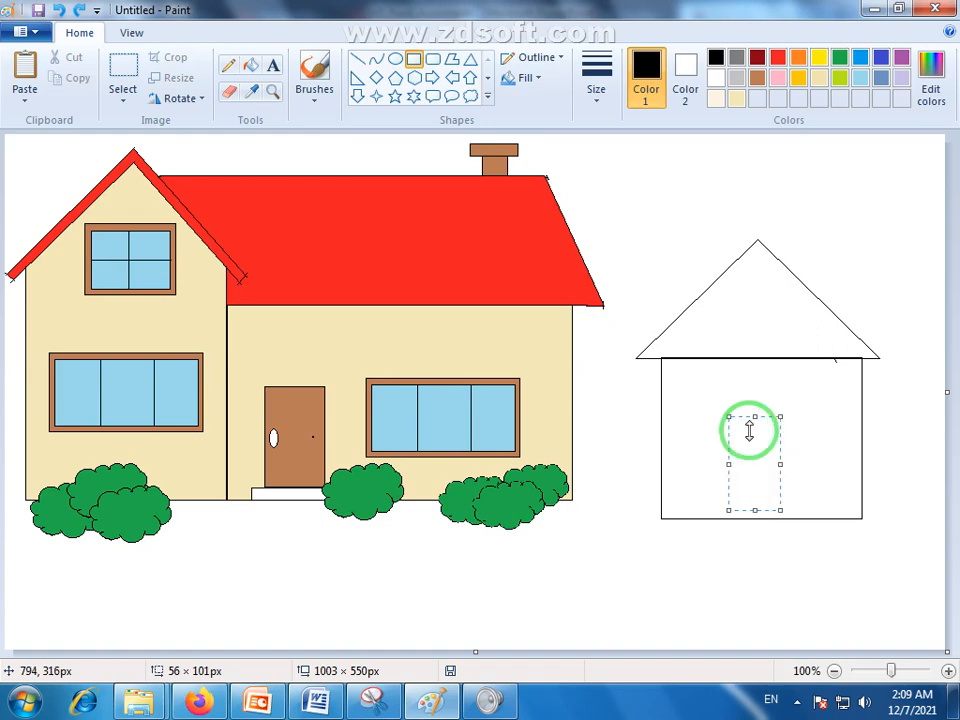
pyautogui.click(792, 578)
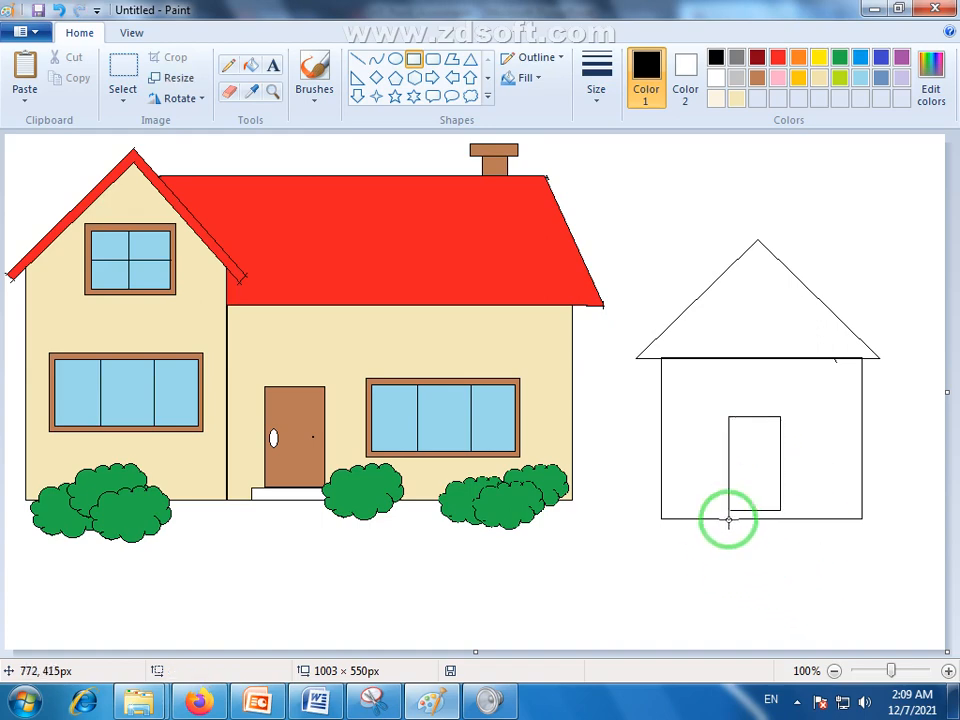
# Add a thin doorstep rectangle beneath the small house's door and a handle about 7 × 11 px at the door's left edge.
pyautogui.moveTo(724, 508); pyautogui.dragTo(794, 519)
pyautogui.click(801, 544)
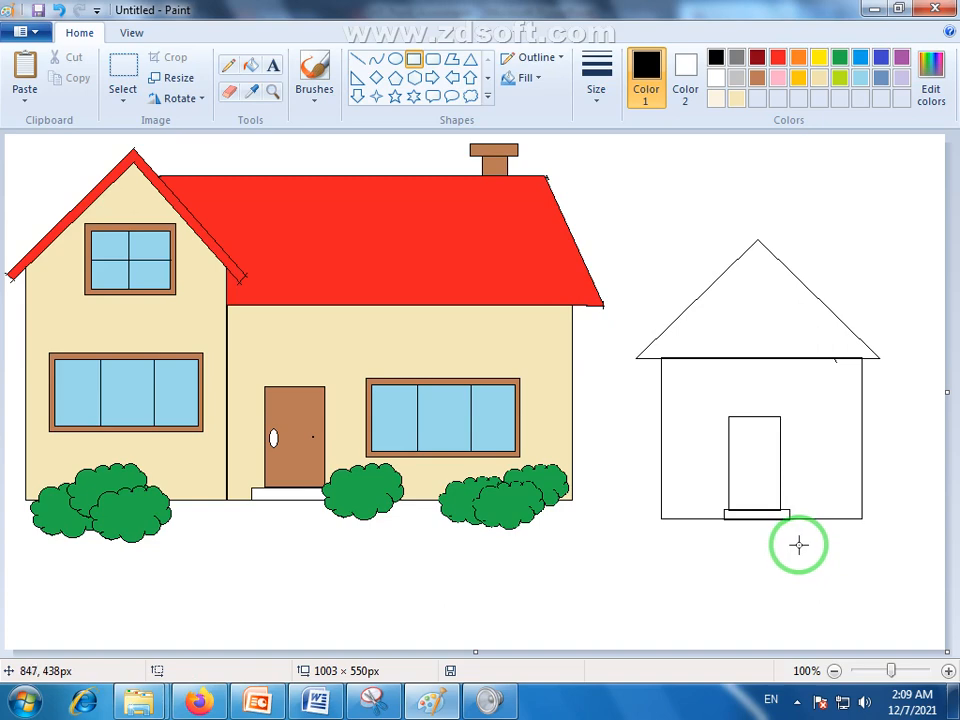
pyautogui.hotkey('ctrl', 'z')
pyautogui.moveTo(722, 509); pyautogui.dragTo(786, 517)
pyautogui.click(801, 565)
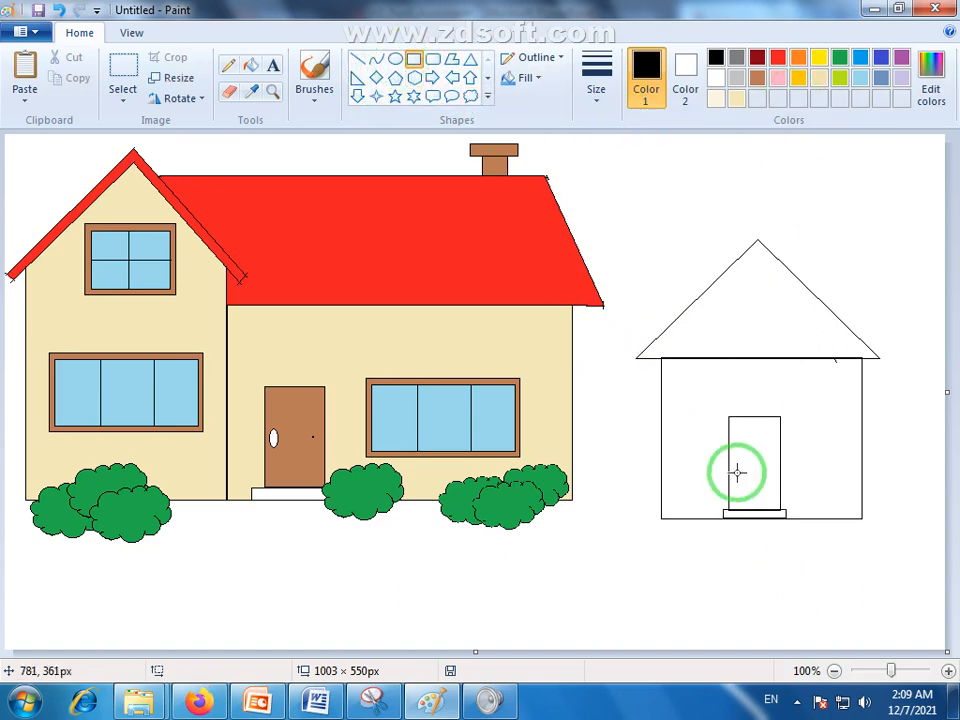
pyautogui.moveTo(731, 451); pyautogui.dragTo(733, 461)
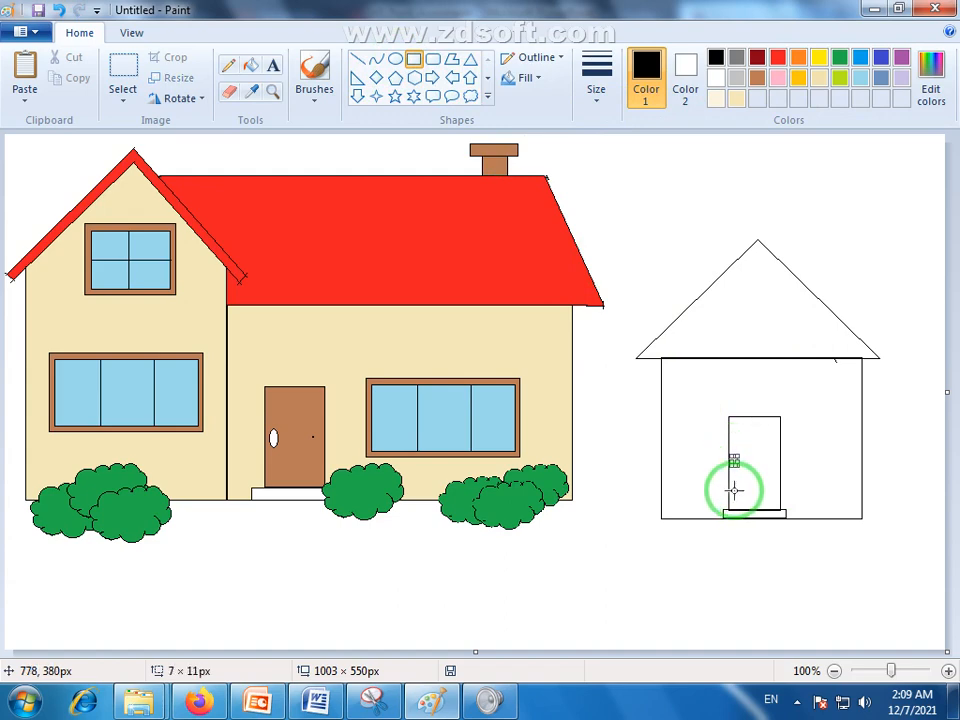
pyautogui.click(800, 576)
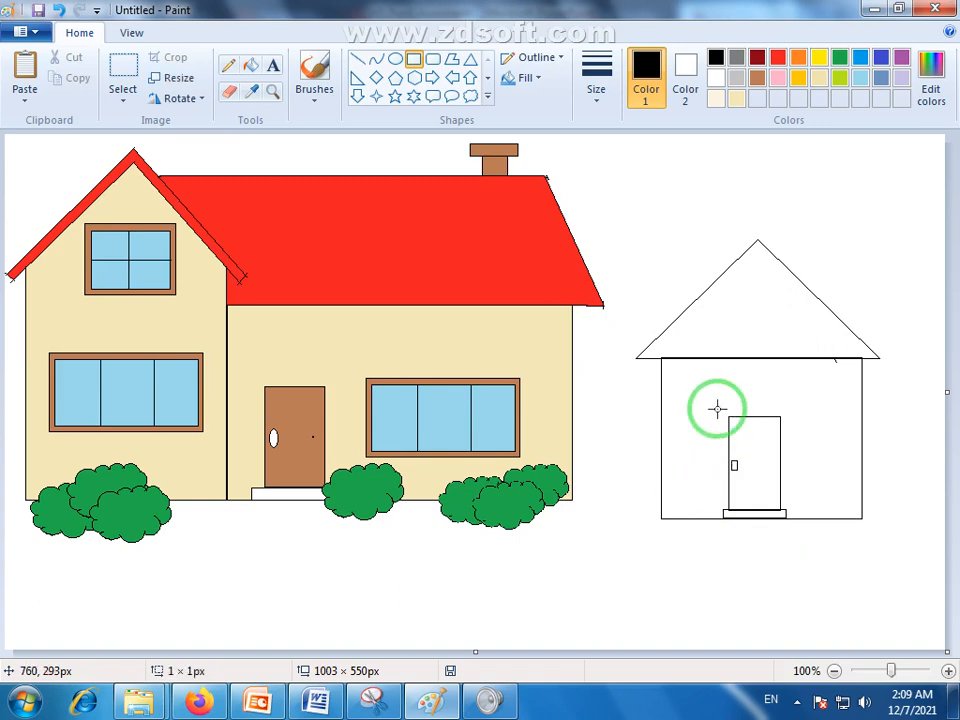
# Draw a roughly square window about 50 px wide to the left of the small house's door.
pyautogui.moveTo(717, 408); pyautogui.dragTo(719, 472)
pyautogui.hotkey('ctrl', 'z')
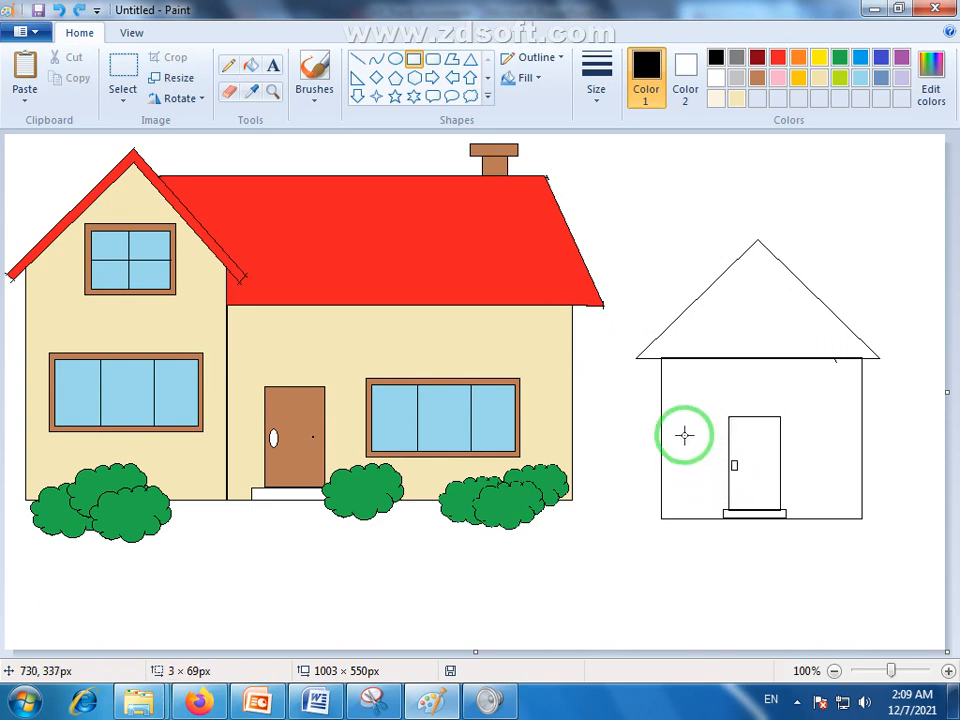
pyautogui.click(231, 90)
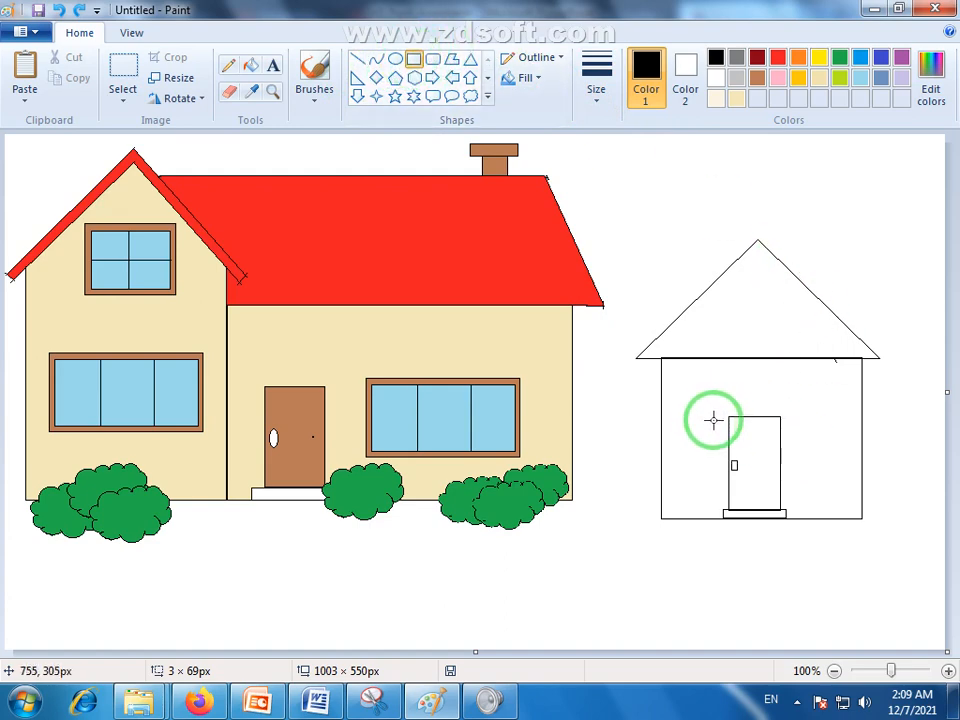
pyautogui.moveTo(716, 417); pyautogui.dragTo(668, 466)
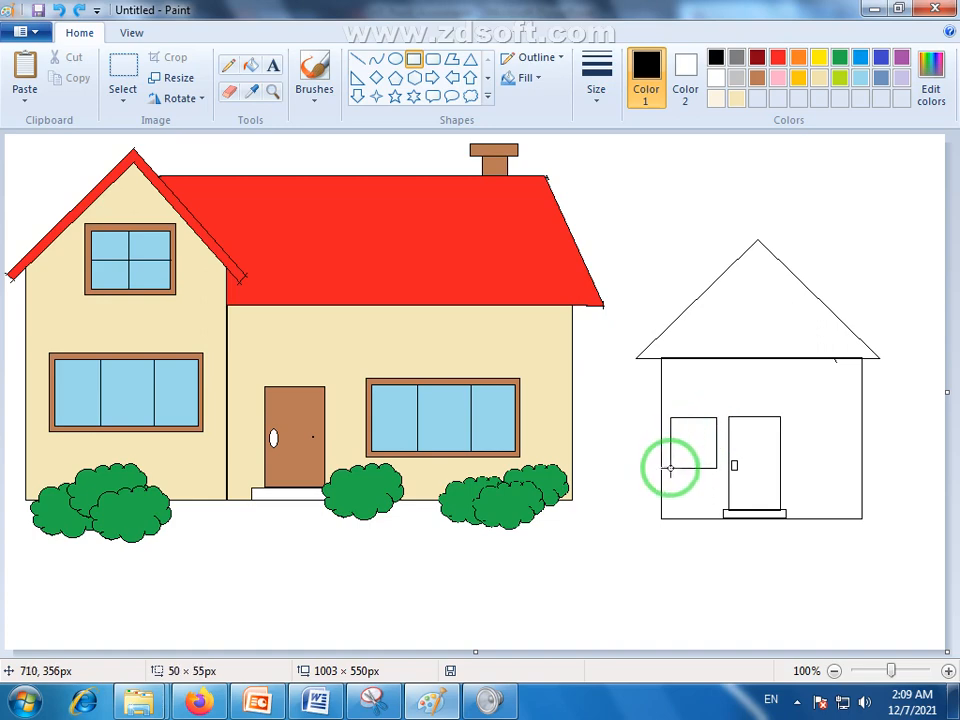
pyautogui.click(689, 495)
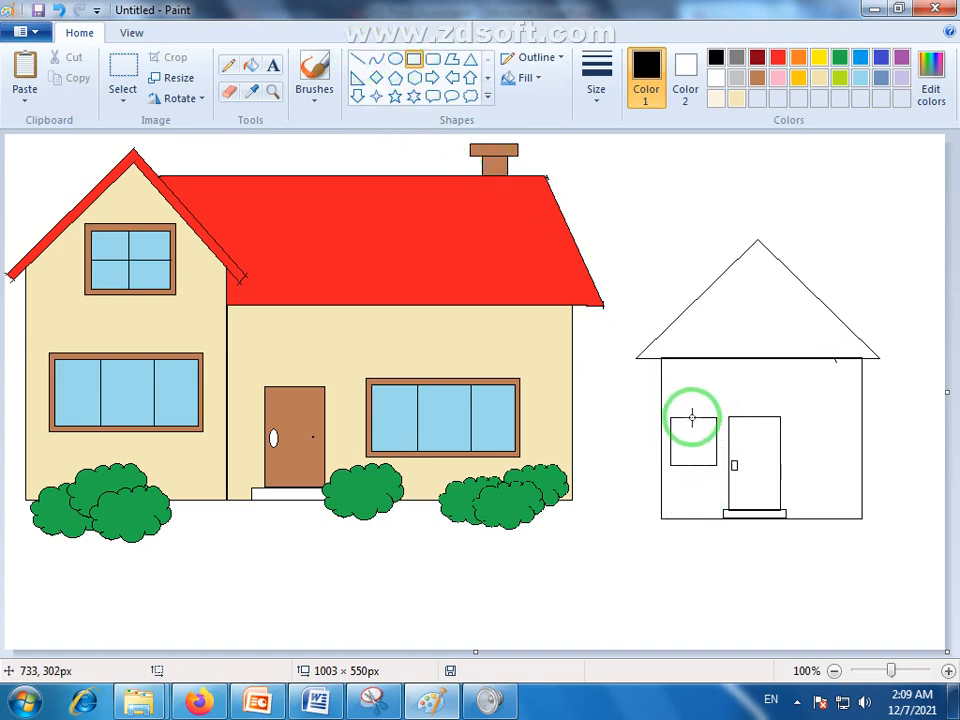
# Divide the small house's window into four panes with one vertical and one horizontal line through its middle.
pyautogui.moveTo(692, 418); pyautogui.dragTo(692, 464)
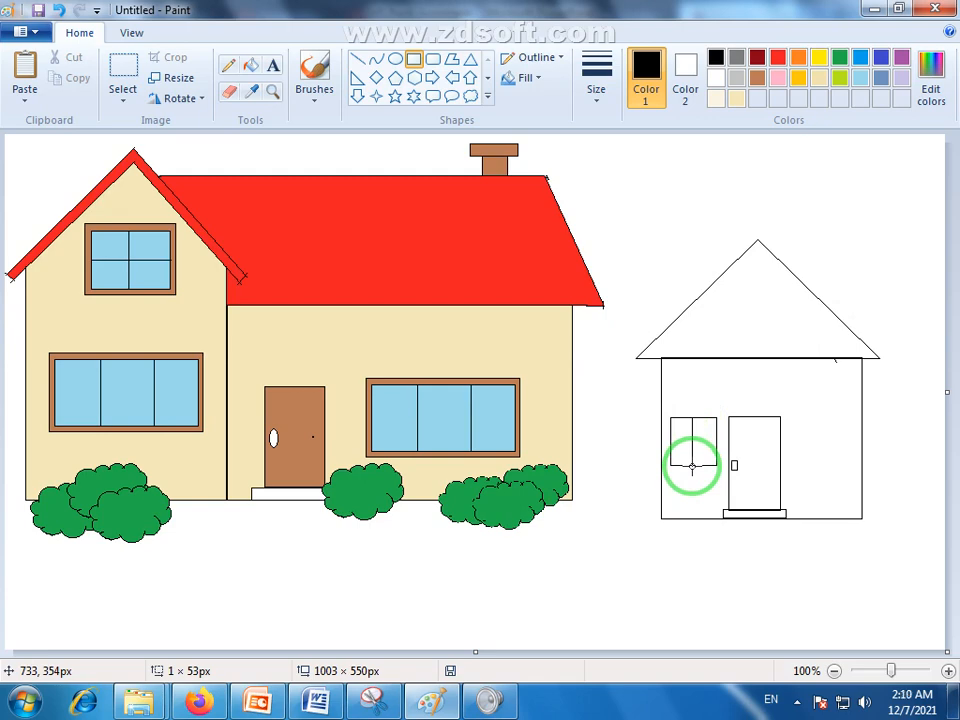
pyautogui.hotkey('ctrl', 'z')
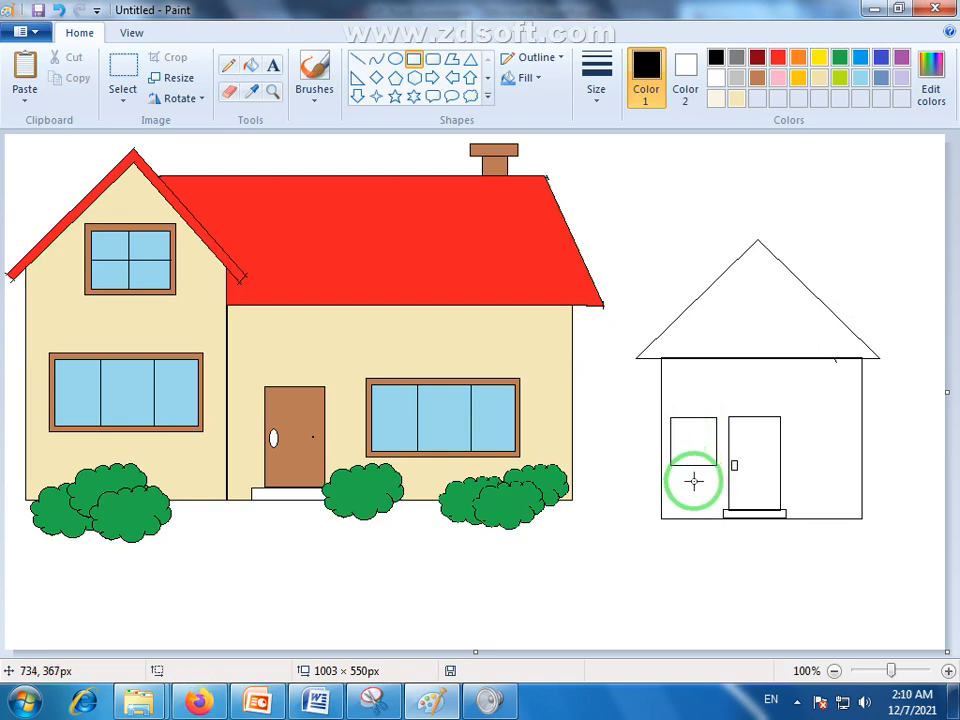
pyautogui.click(357, 64)
pyautogui.moveTo(696, 418); pyautogui.dragTo(690, 467)
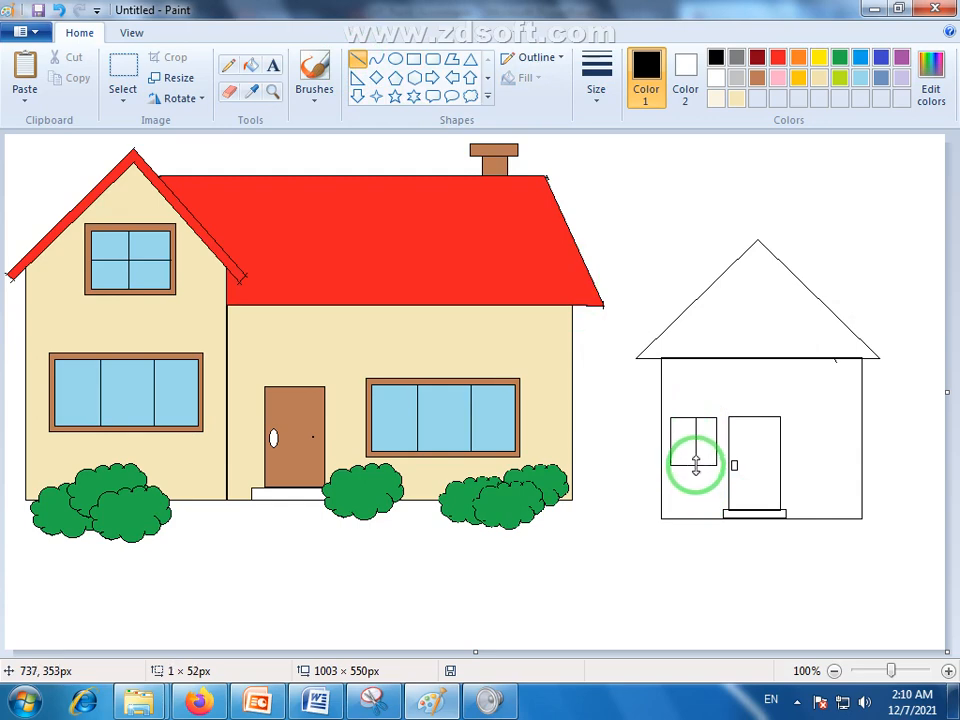
pyautogui.click(690, 500)
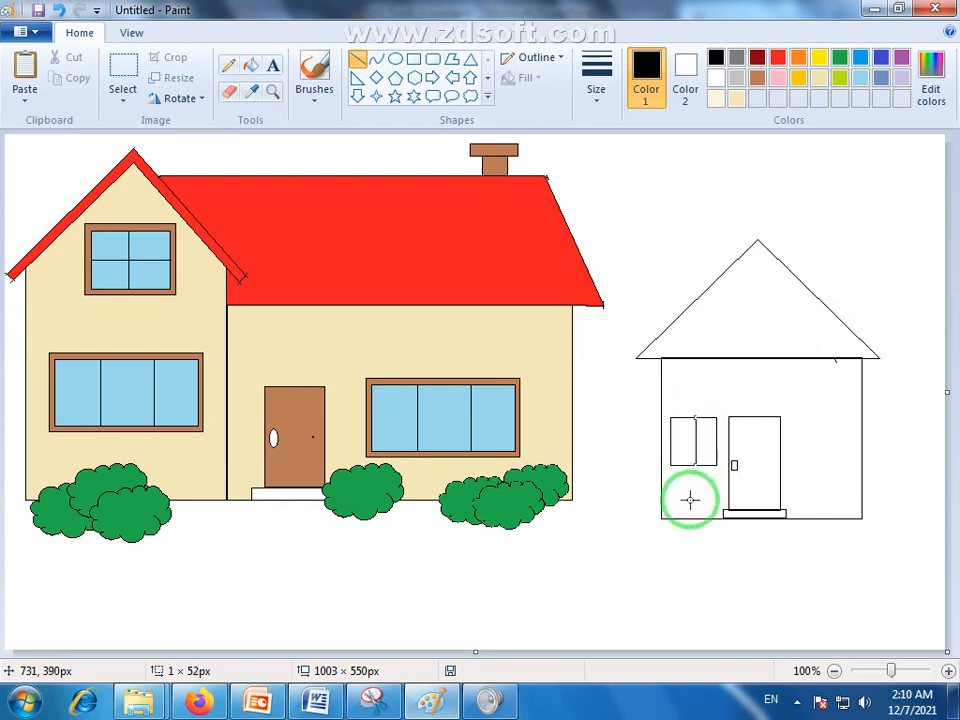
pyautogui.click(635, 466)
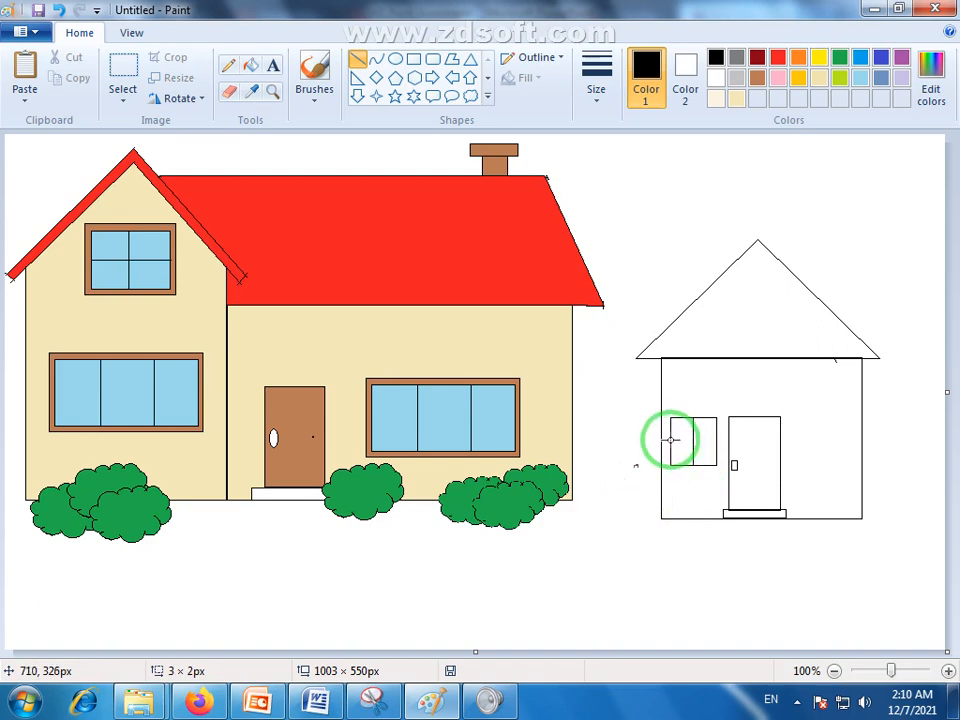
pyautogui.moveTo(672, 440)
pyautogui.mouseDown()
pyautogui.moveTo(704, 451)
pyautogui.moveTo(726, 443)
pyautogui.mouseUp()
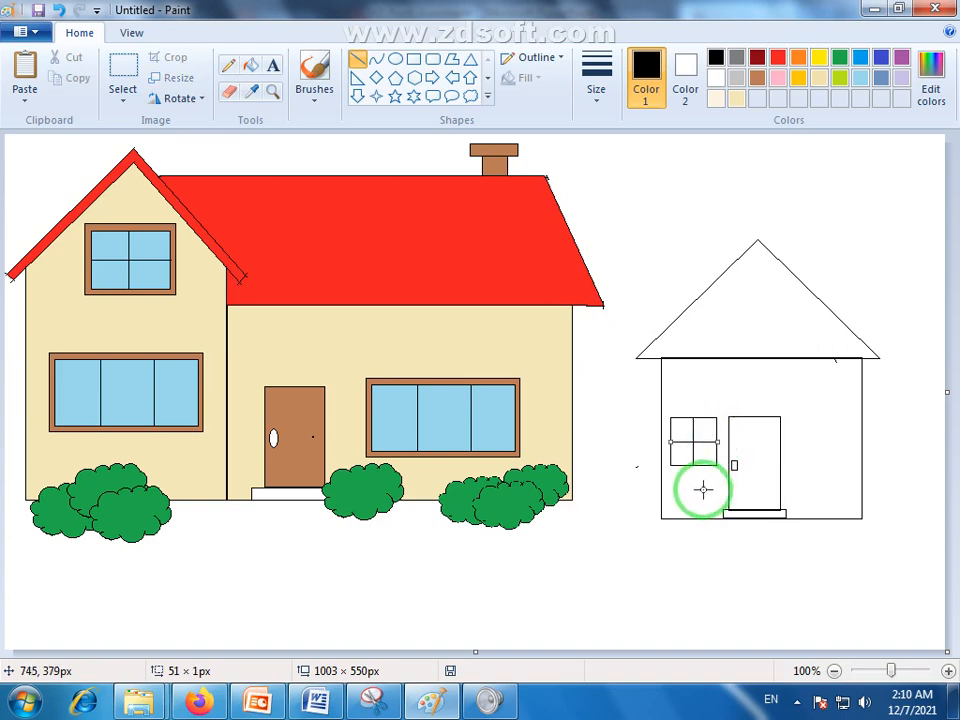
pyautogui.click(128, 70)
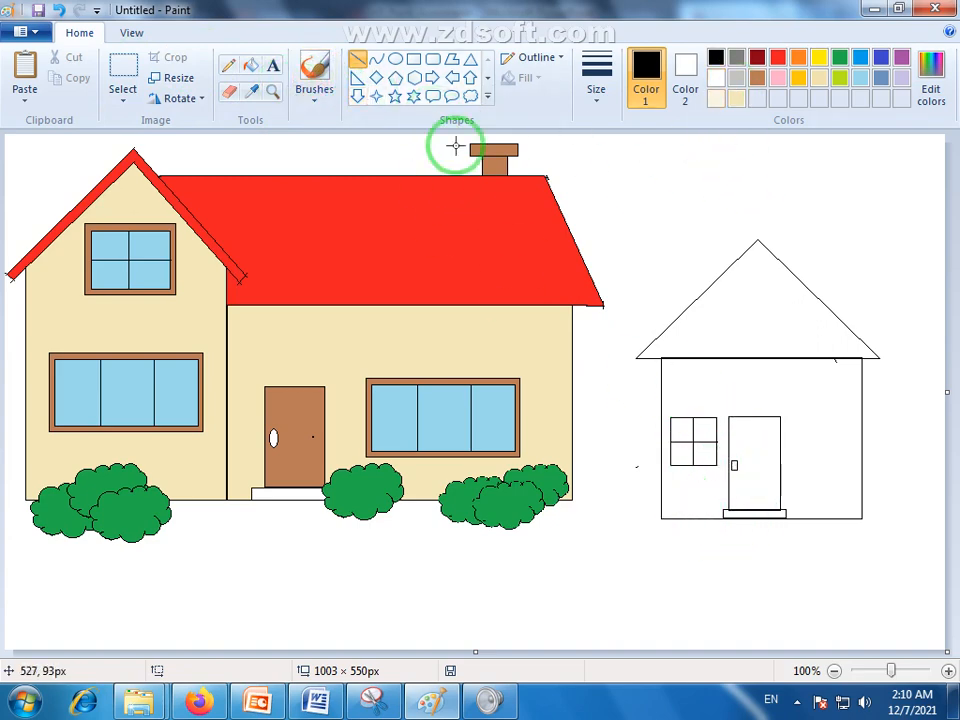
# Draw a thin rectangular sill under the four-pane window, extending slightly past both of its sides.
pyautogui.click(413, 59)
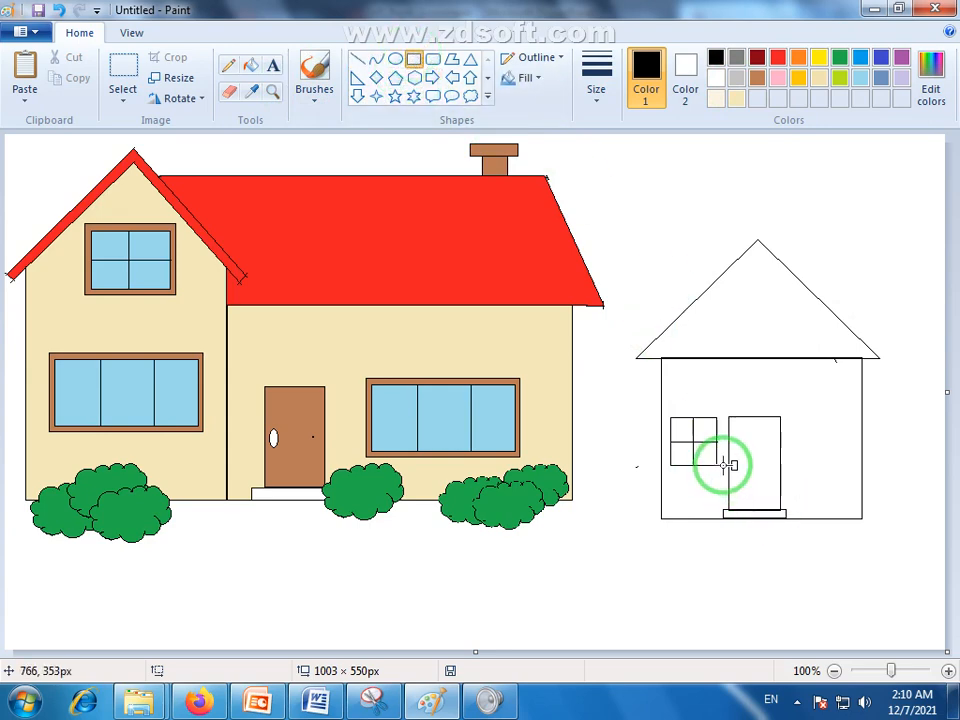
pyautogui.moveTo(728, 462); pyautogui.dragTo(664, 469)
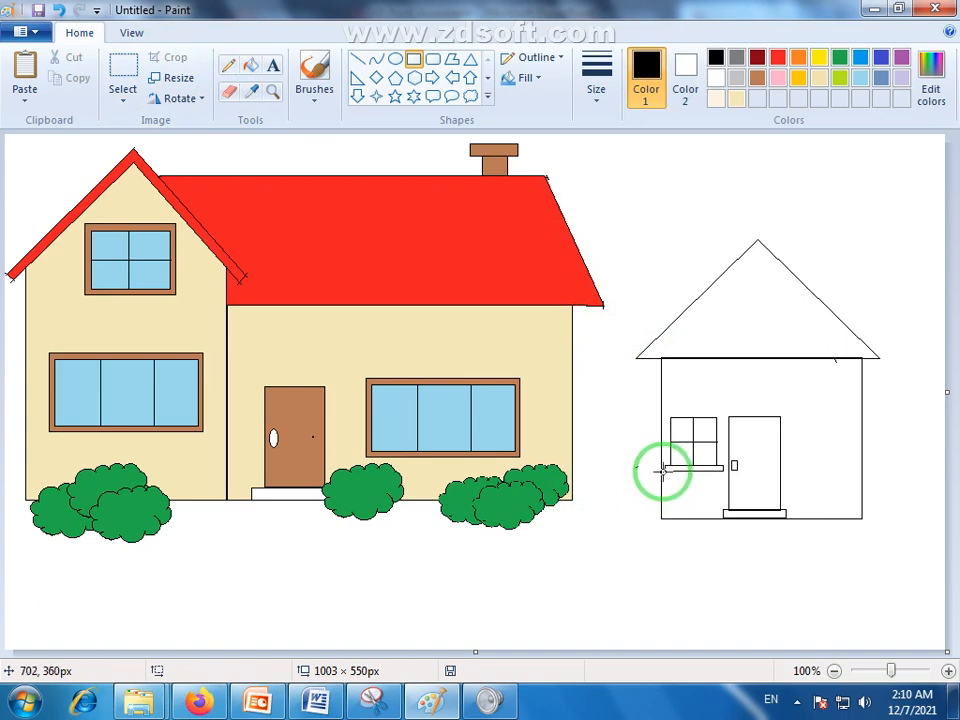
pyautogui.moveTo(663, 473); pyautogui.dragTo(724, 410)
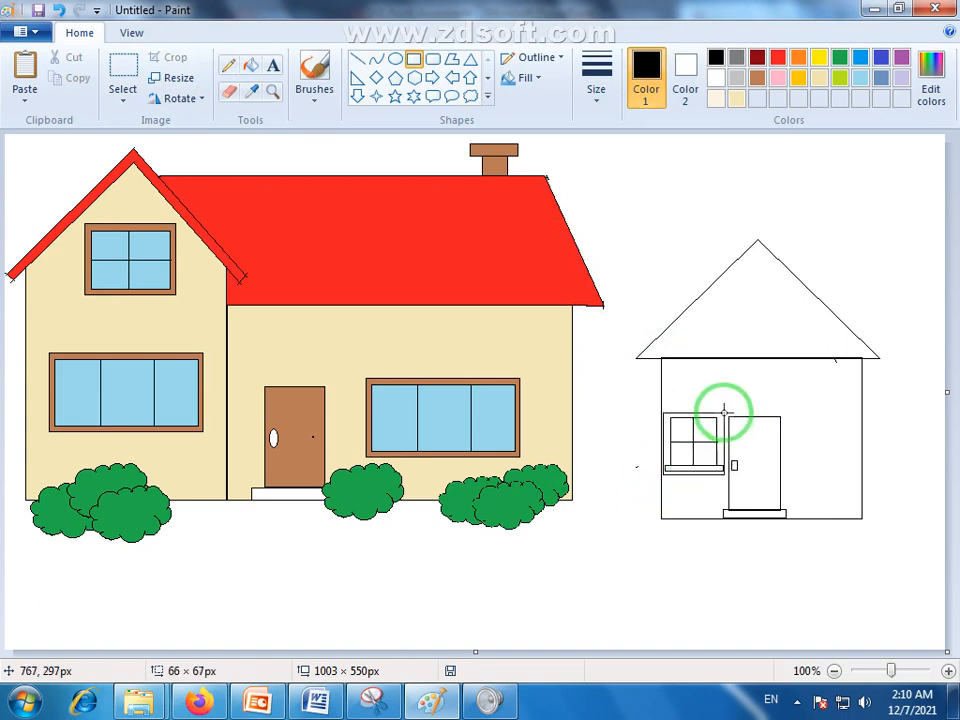
# Copy the four-pane window with its sill and place the copy level with it on the right side of the door.
pyautogui.click(119, 80)
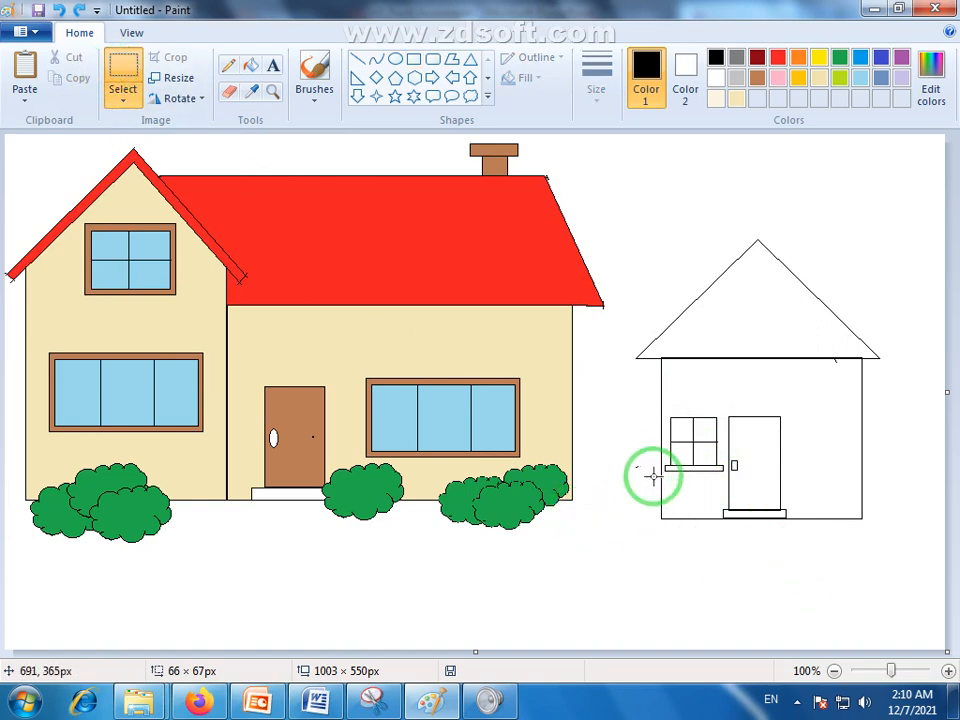
pyautogui.moveTo(662, 468); pyautogui.dragTo(726, 410)
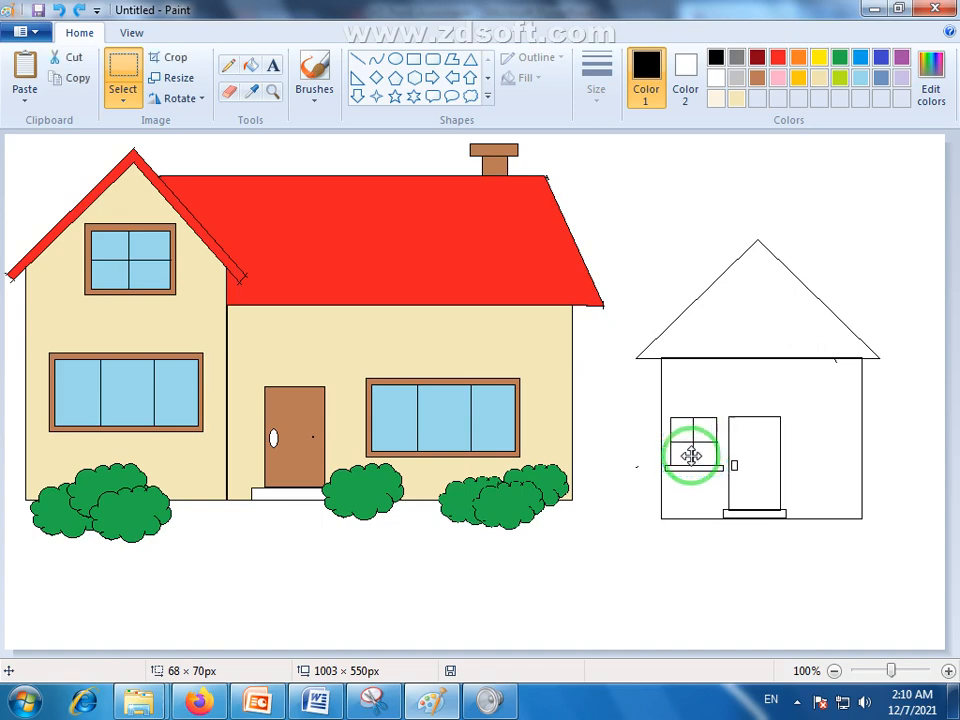
pyautogui.moveTo(690, 456); pyautogui.dragTo(810, 455)
pyautogui.moveTo(836, 470); pyautogui.dragTo(836, 466)
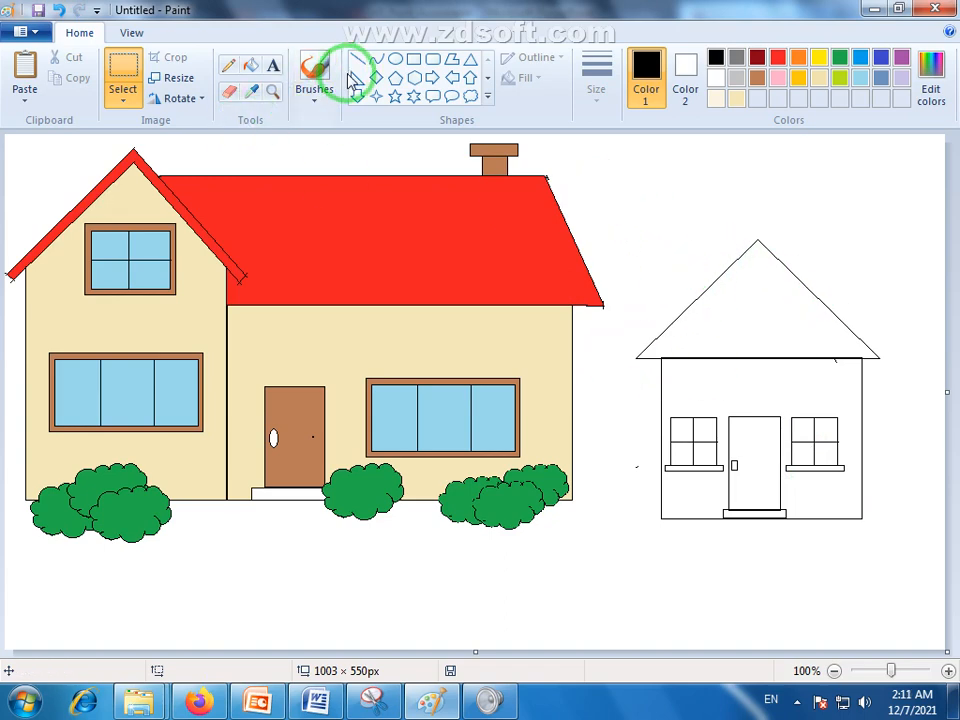
# Draw a flat chimney cap about 44 × 9 px above the left slope of the small house's roof.
pyautogui.click(412, 59)
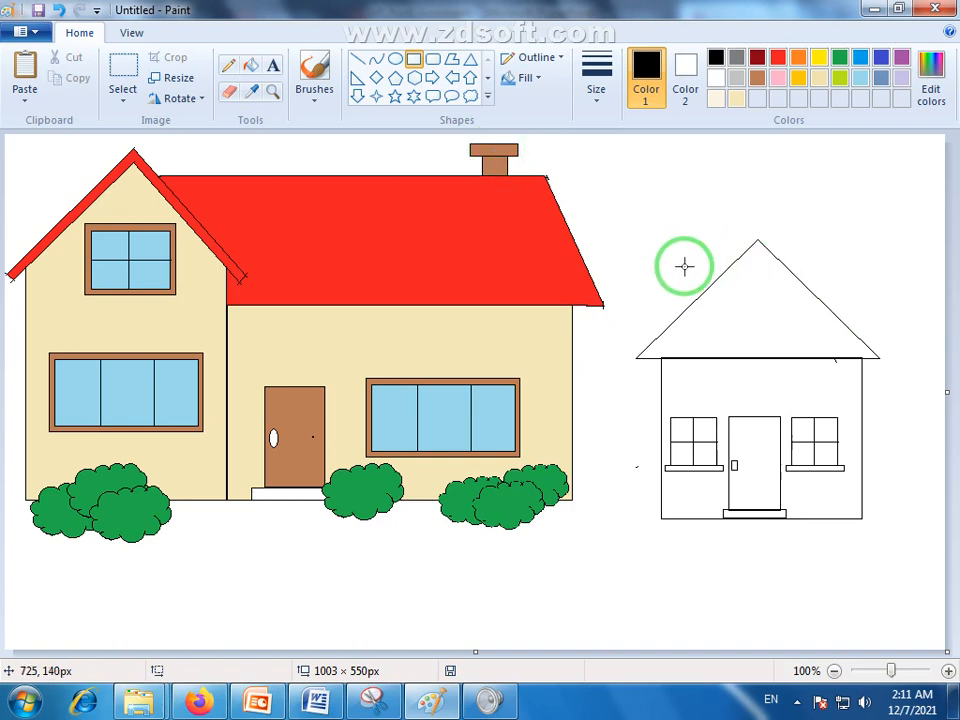
pyautogui.moveTo(680, 267); pyautogui.dragTo(638, 258)
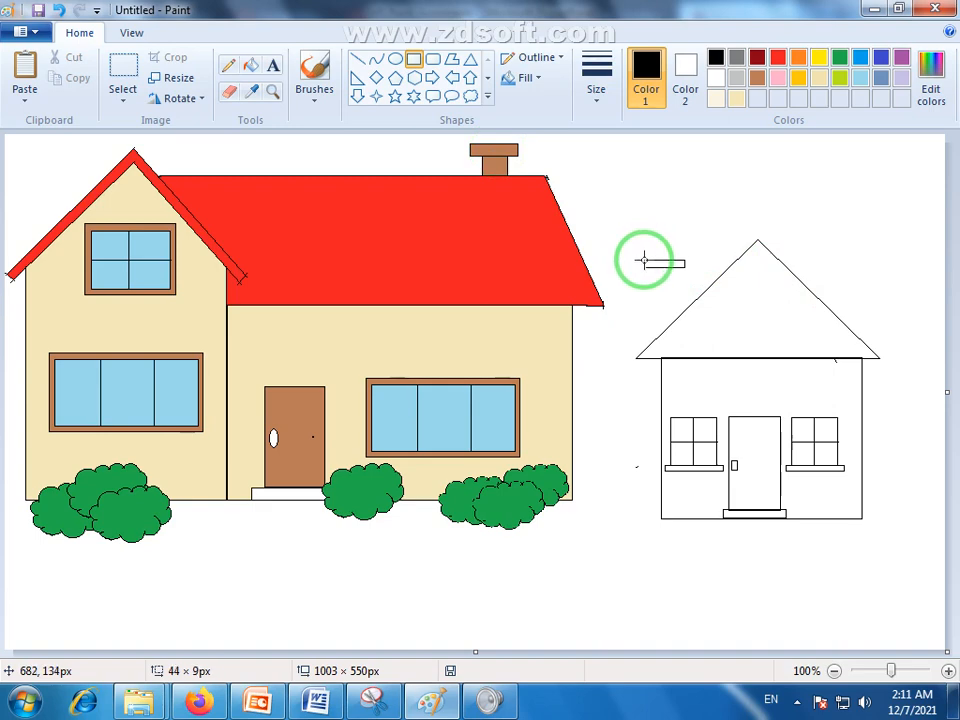
pyautogui.moveTo(643, 261); pyautogui.dragTo(643, 262)
pyautogui.click(684, 233)
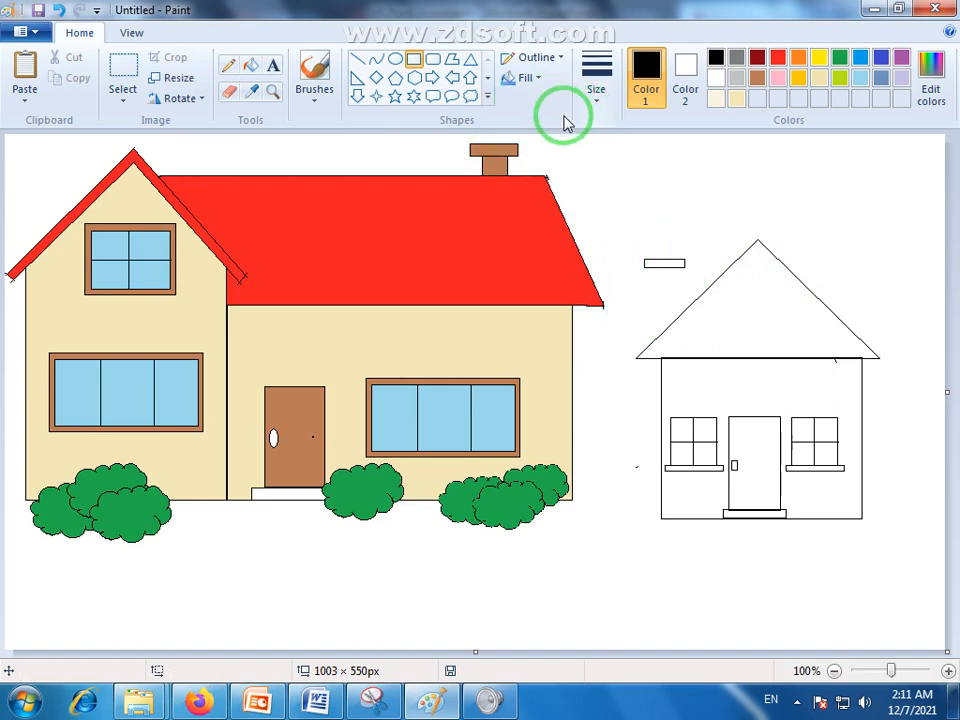
# Connect the chimney cap to the left roof slope with two vertical lines, the left one about 81 px long.
pyautogui.click(357, 60)
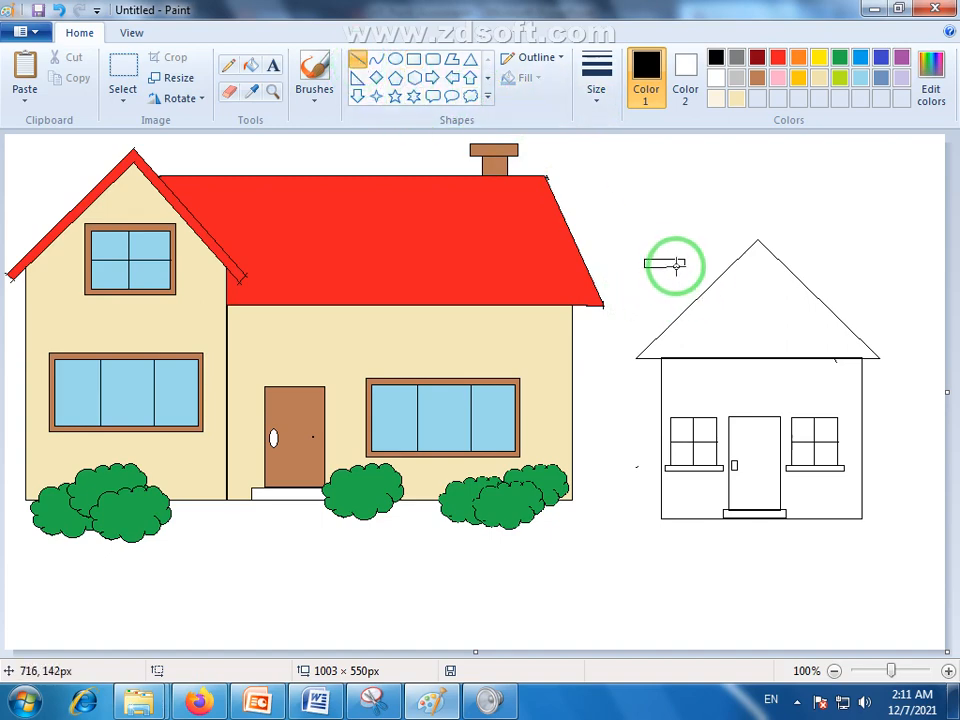
pyautogui.moveTo(677, 265); pyautogui.dragTo(674, 305)
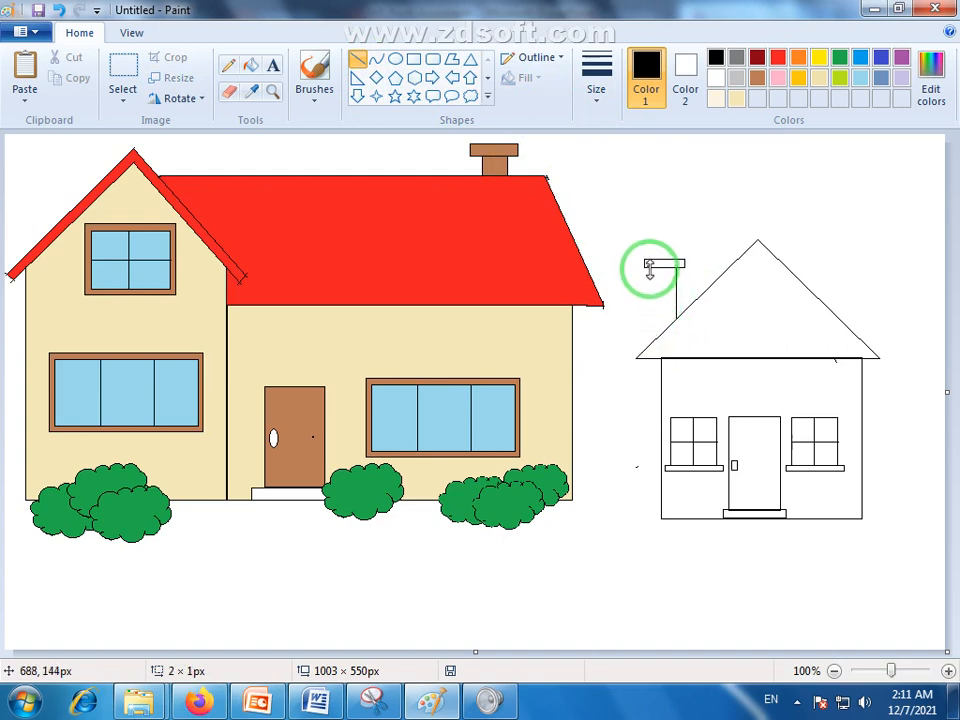
pyautogui.moveTo(628, 325); pyautogui.dragTo(627, 318)
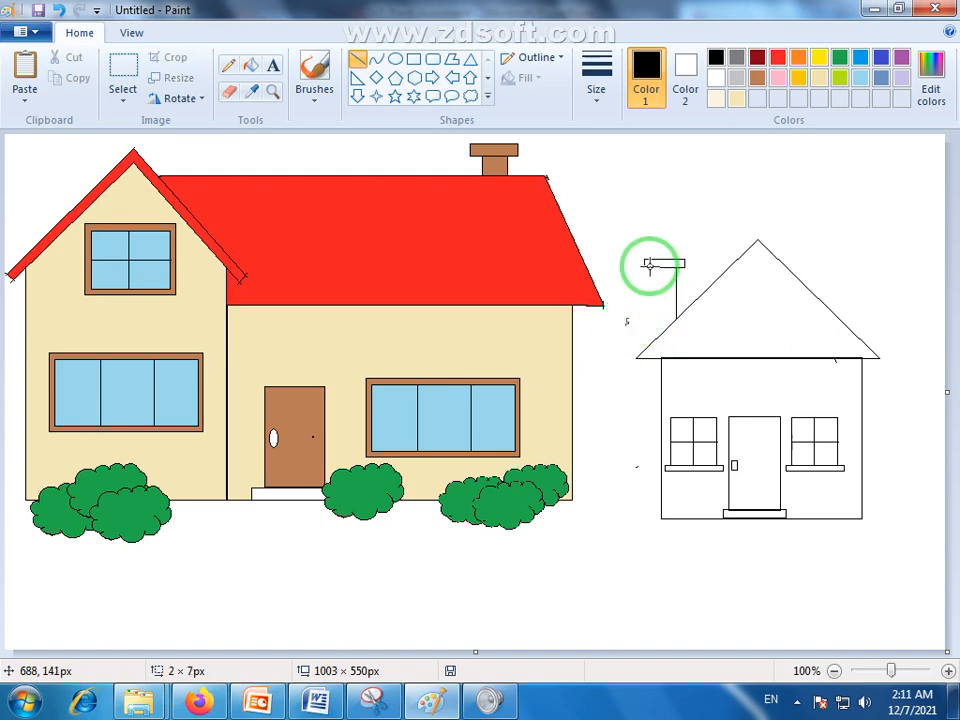
pyautogui.moveTo(649, 265); pyautogui.dragTo(651, 340)
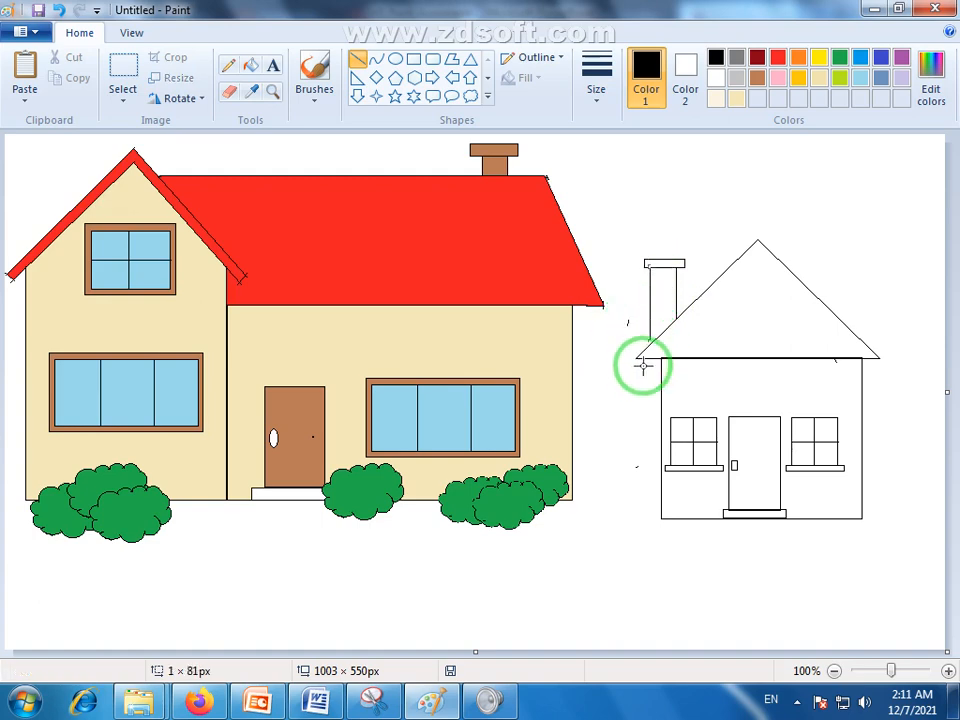
pyautogui.click(625, 316)
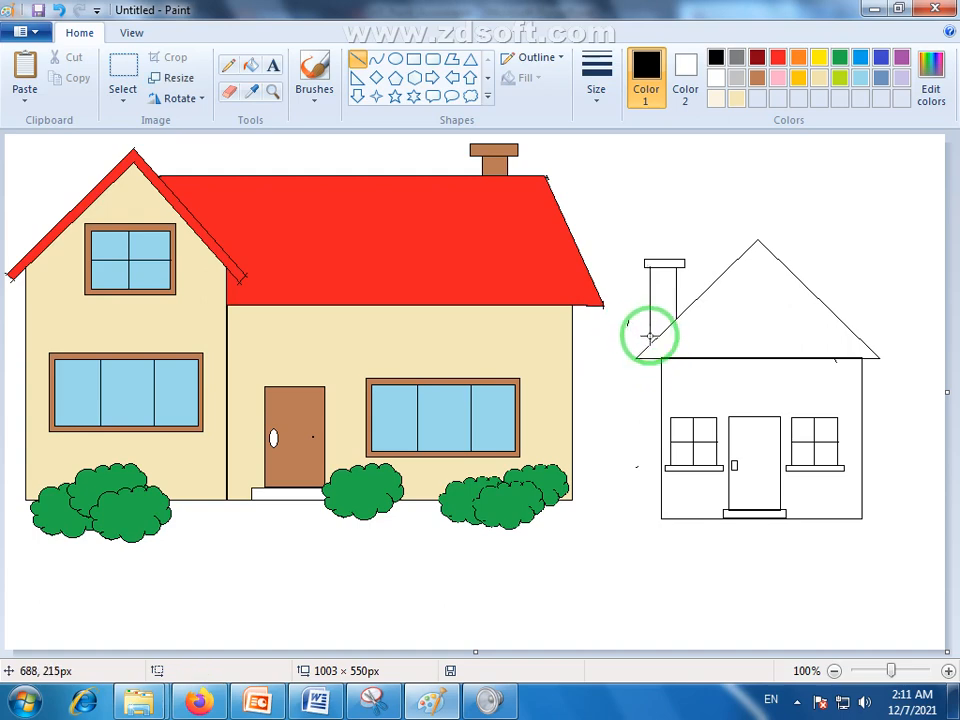
# Extend the left vertical line of the small house's chimney down to meet the roof slope.
pyautogui.moveTo(650, 336); pyautogui.dragTo(650, 344)
pyautogui.moveTo(649, 388); pyautogui.dragTo(652, 390)
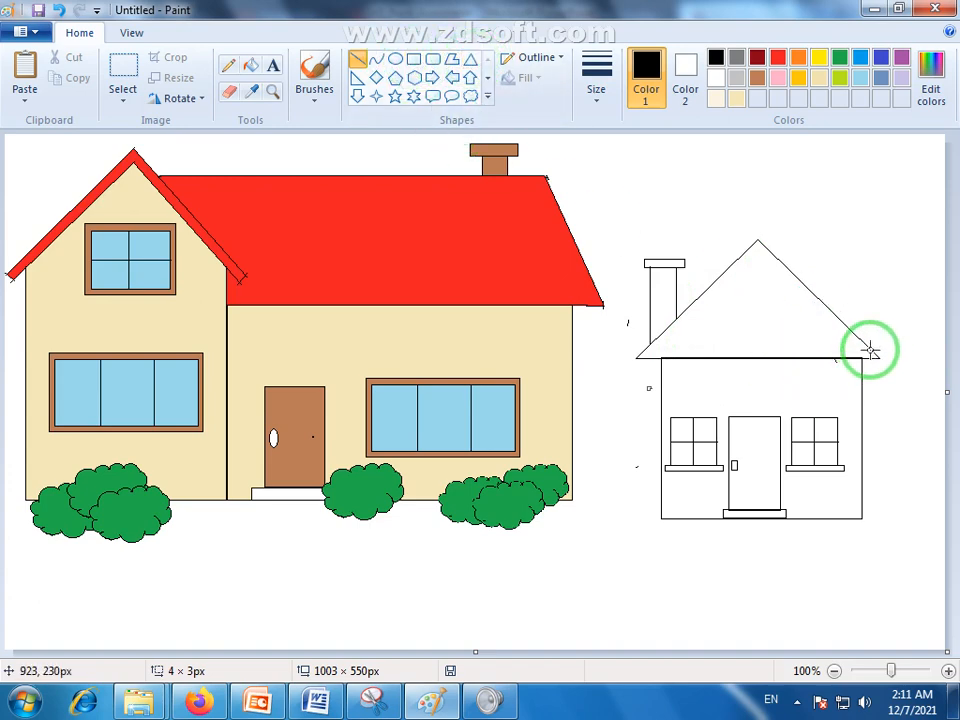
# Draw an inner triangle about 232 × 116 px inside the small house's roof, leaving a narrow border around it.
pyautogui.click(470, 60)
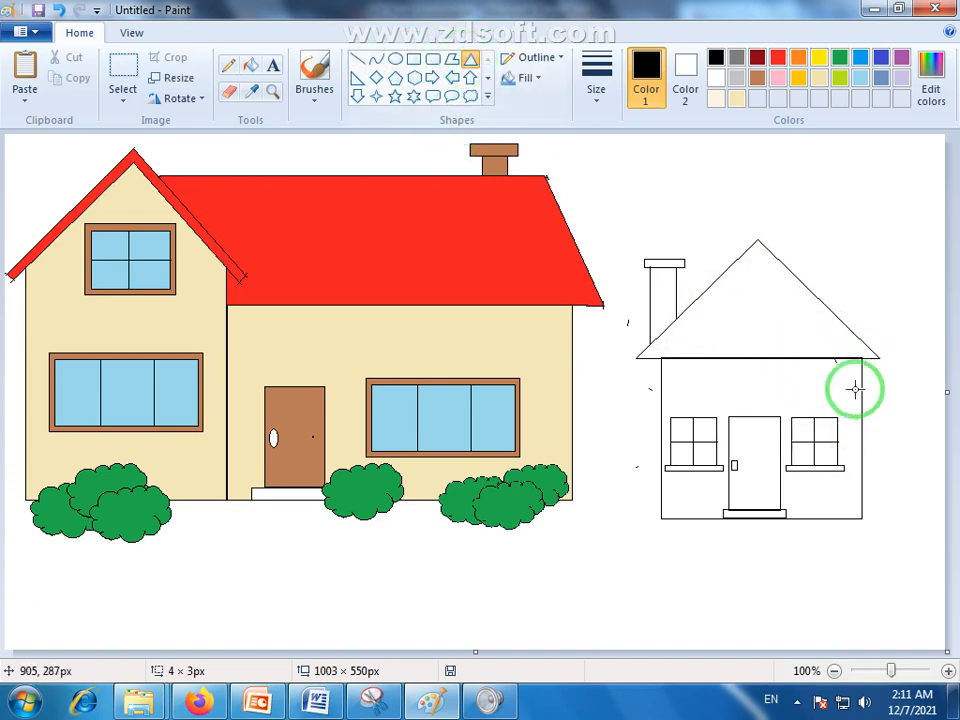
pyautogui.moveTo(866, 353); pyautogui.dragTo(648, 258)
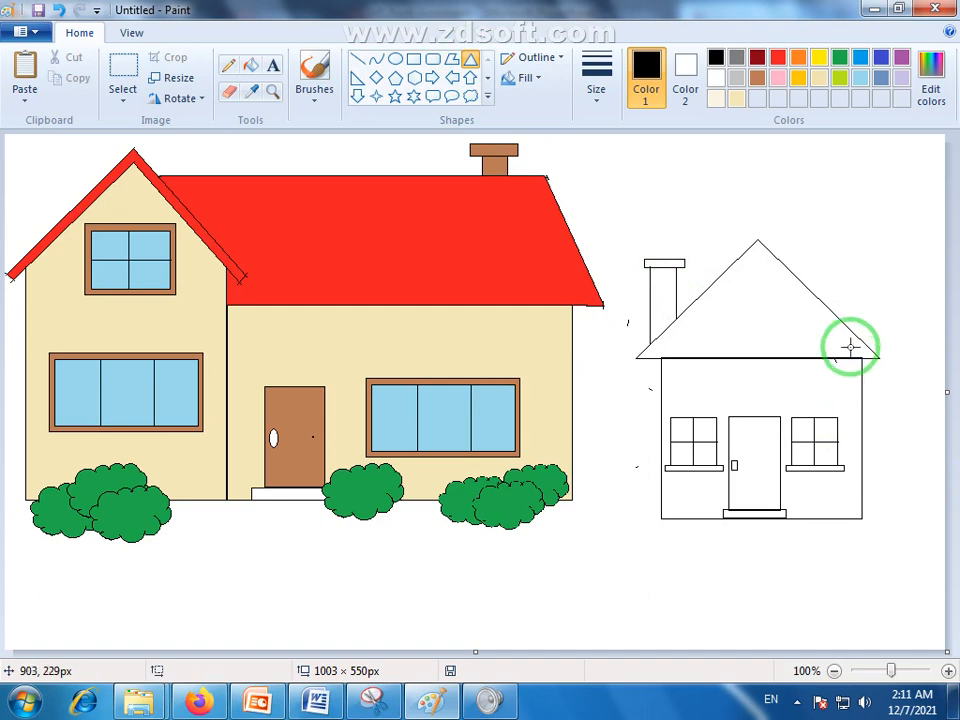
pyautogui.moveTo(866, 352); pyautogui.dragTo(648, 247)
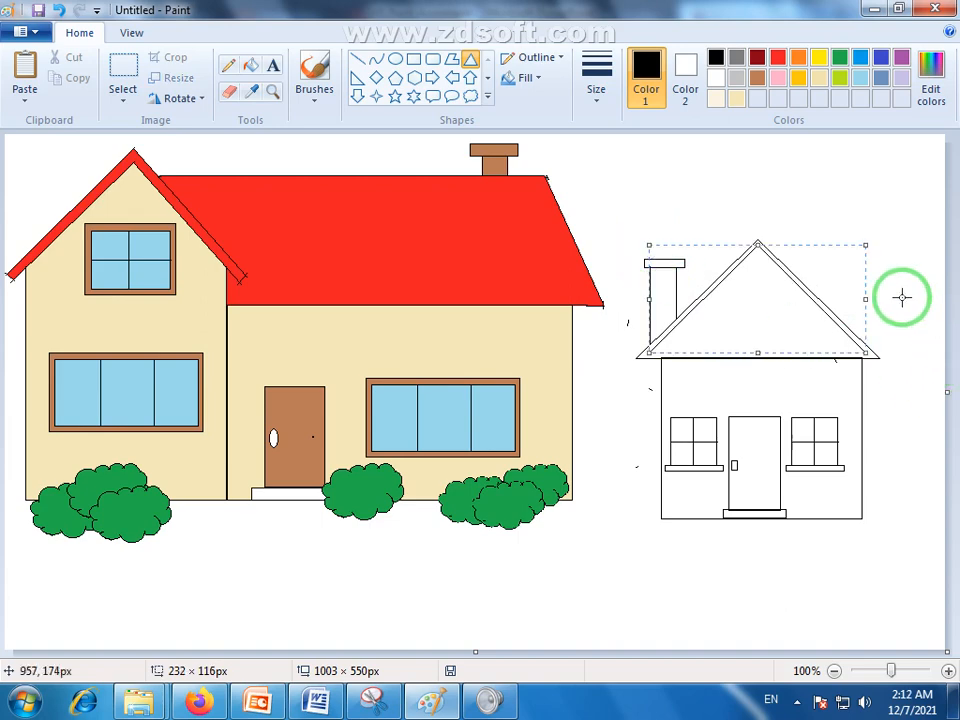
pyautogui.click(935, 371)
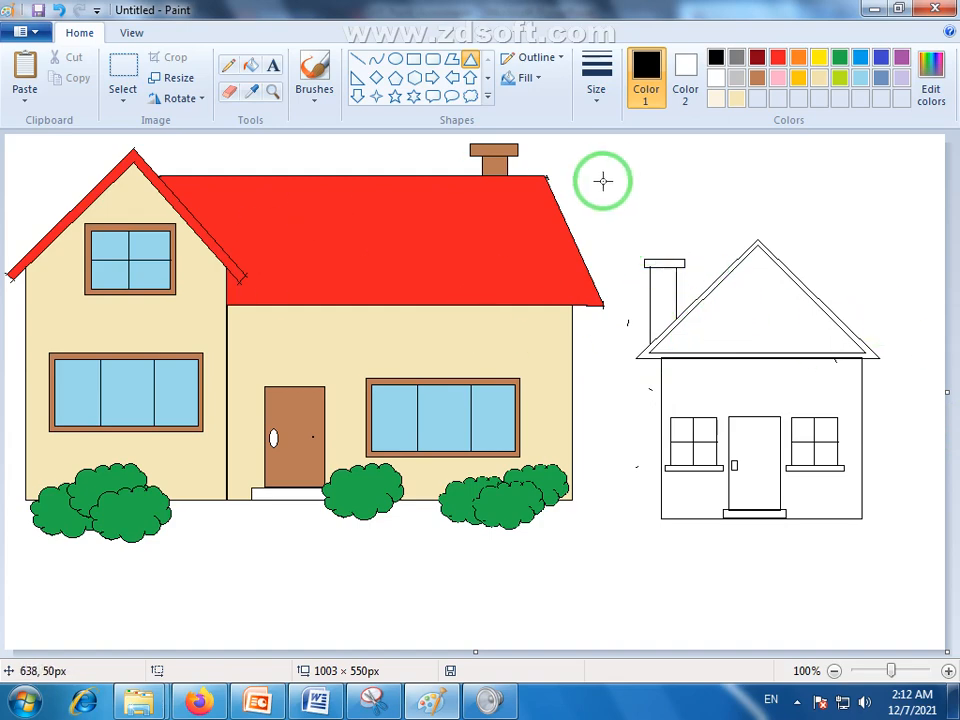
# Draw seven roughly horizontal lines across the small house's inner roof triangle, spaced from the peak down to near its base.
pyautogui.click(358, 59)
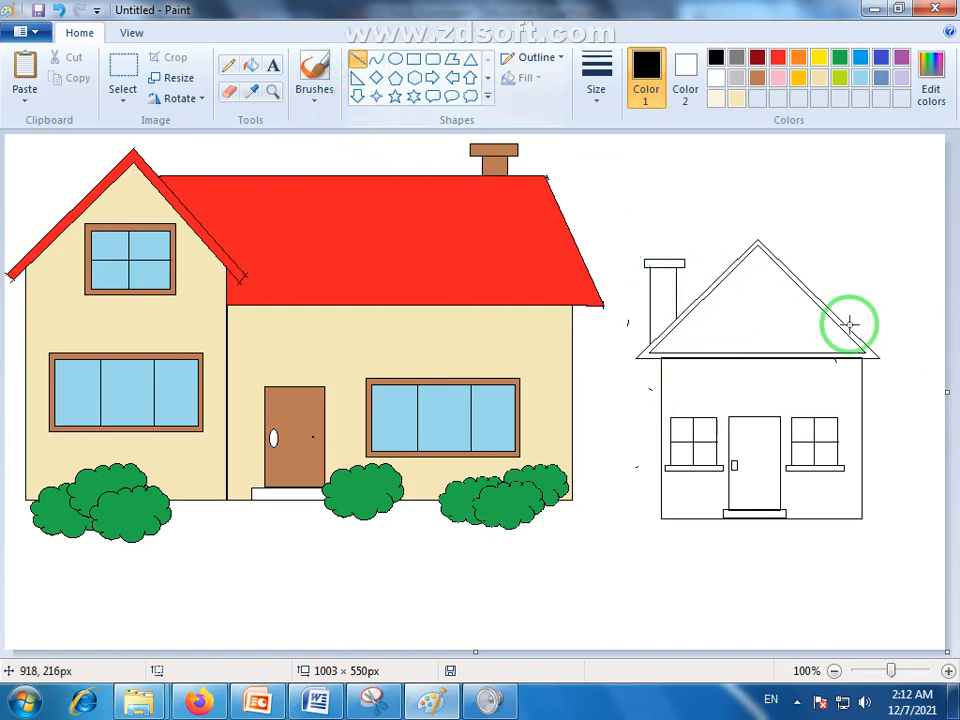
pyautogui.moveTo(744, 258)
pyautogui.mouseDown()
pyautogui.moveTo(769, 256)
pyautogui.moveTo(760, 272)
pyautogui.moveTo(789, 274)
pyautogui.mouseUp()
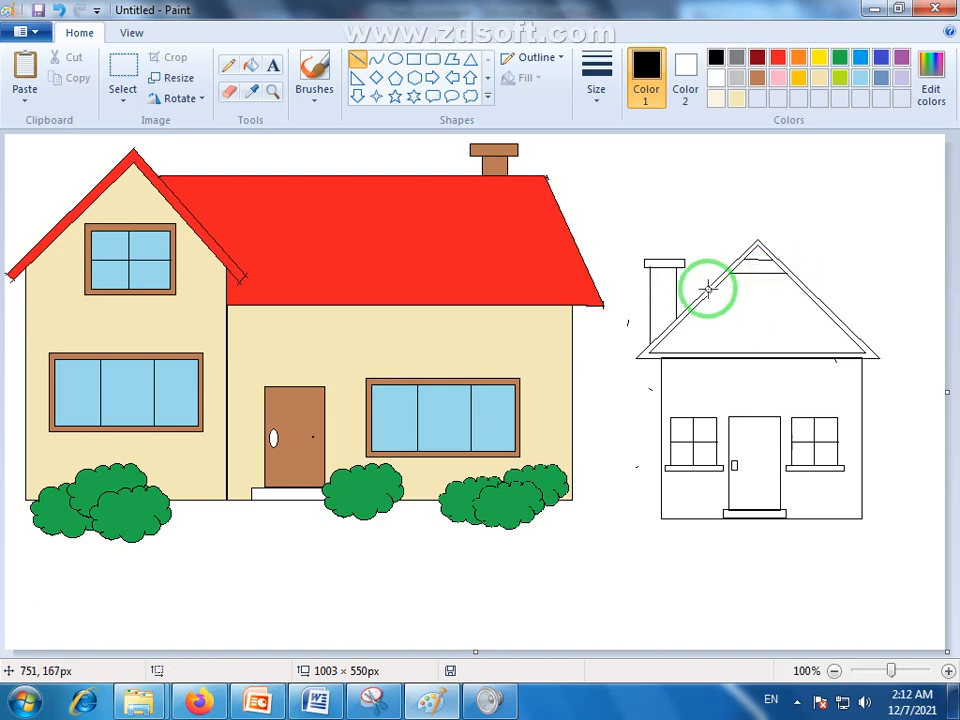
pyautogui.moveTo(716, 286); pyautogui.dragTo(797, 287)
pyautogui.click(786, 332)
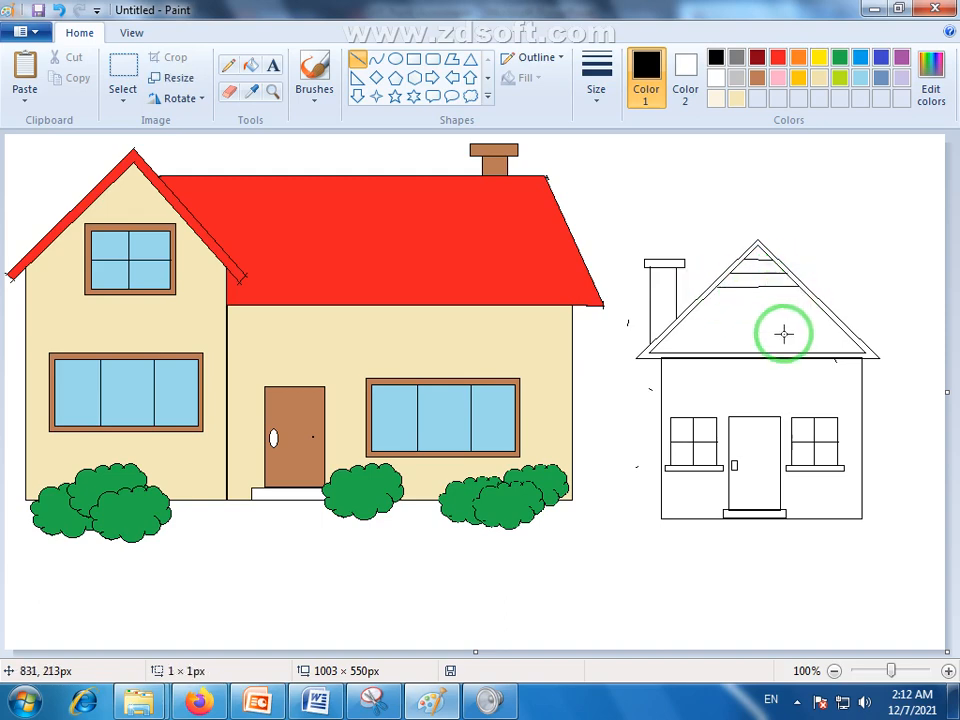
pyautogui.moveTo(703, 297); pyautogui.dragTo(810, 298)
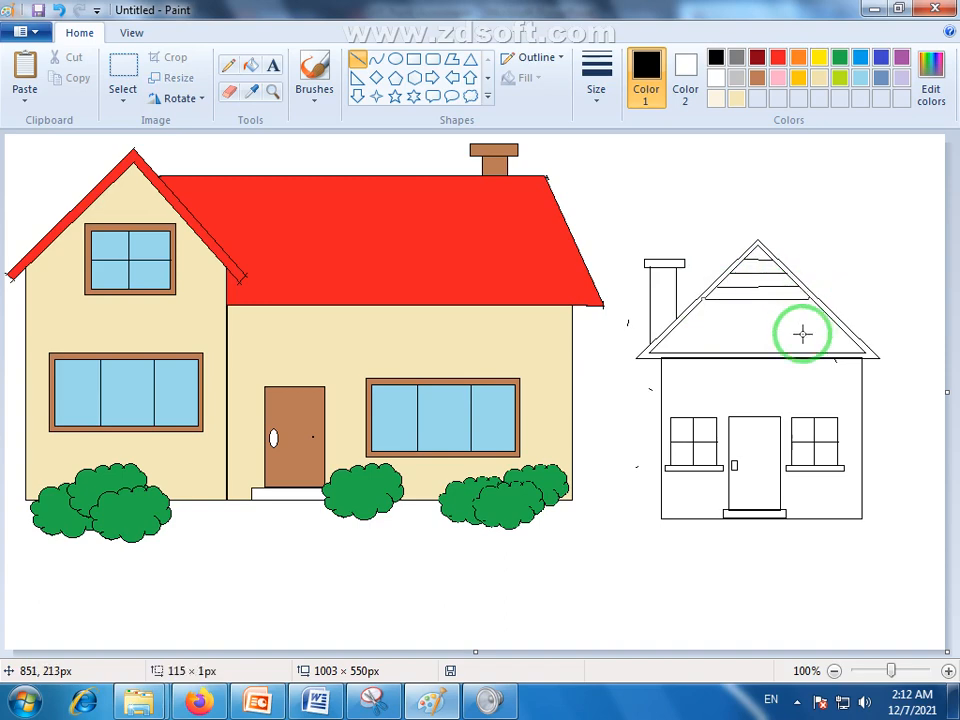
pyautogui.click(690, 317)
pyautogui.moveTo(689, 313); pyautogui.dragTo(826, 313)
pyautogui.click(664, 336)
pyautogui.moveTo(673, 329); pyautogui.dragTo(840, 325)
pyautogui.click(823, 336)
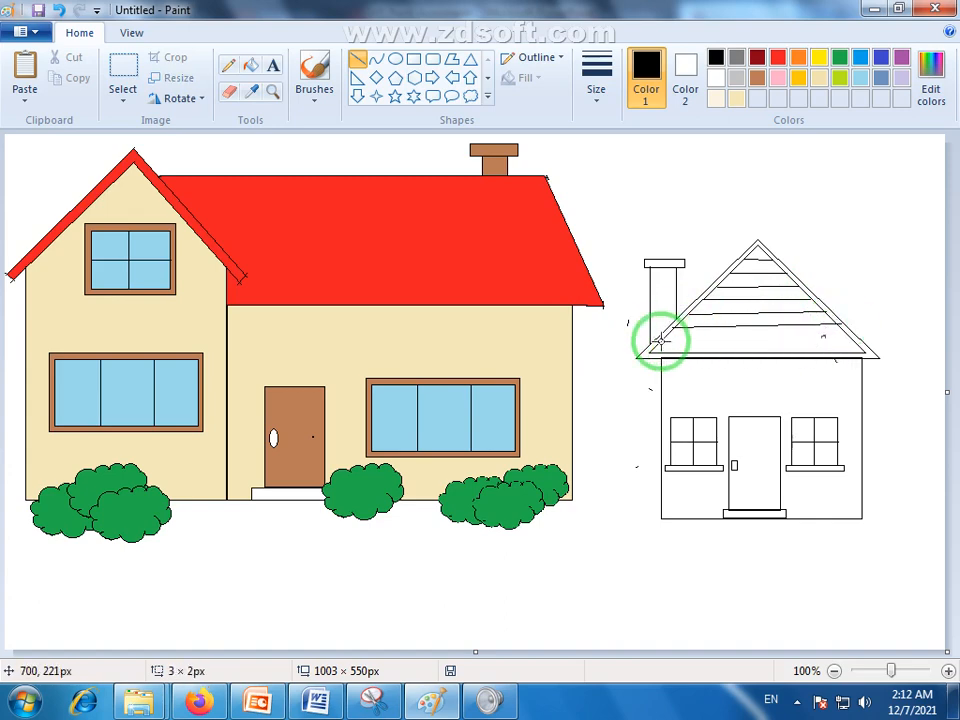
pyautogui.click(714, 343)
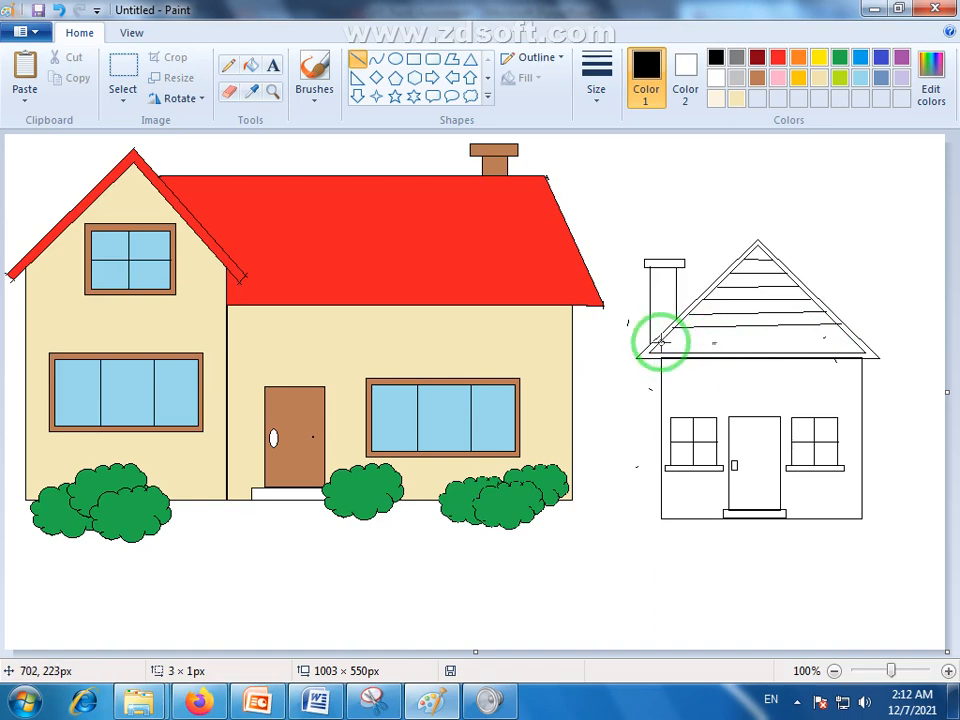
pyautogui.moveTo(660, 340); pyautogui.dragTo(848, 338)
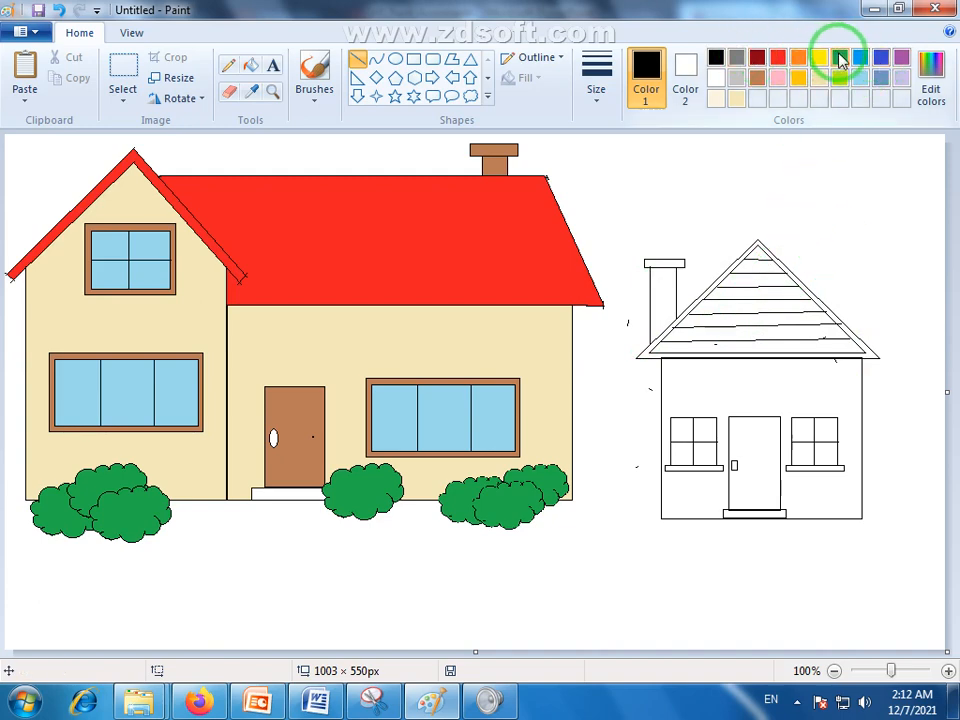
# Fill all bands of the small house's inner roof with dark red and the narrow roof border with dark grey.
pyautogui.click(757, 58)
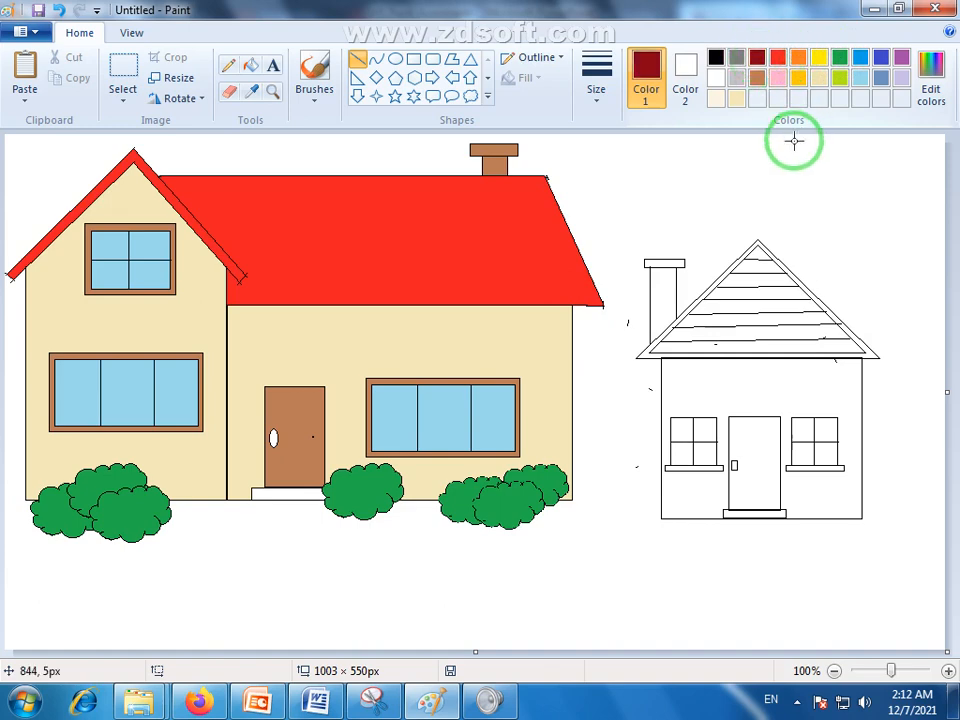
pyautogui.click(250, 65)
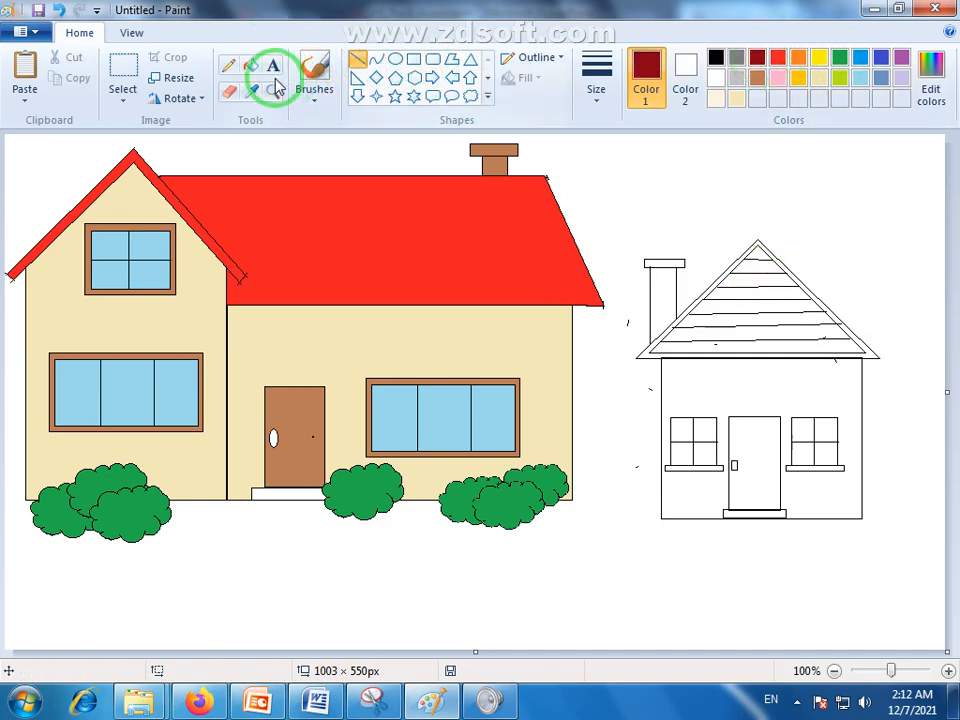
pyautogui.click(759, 252)
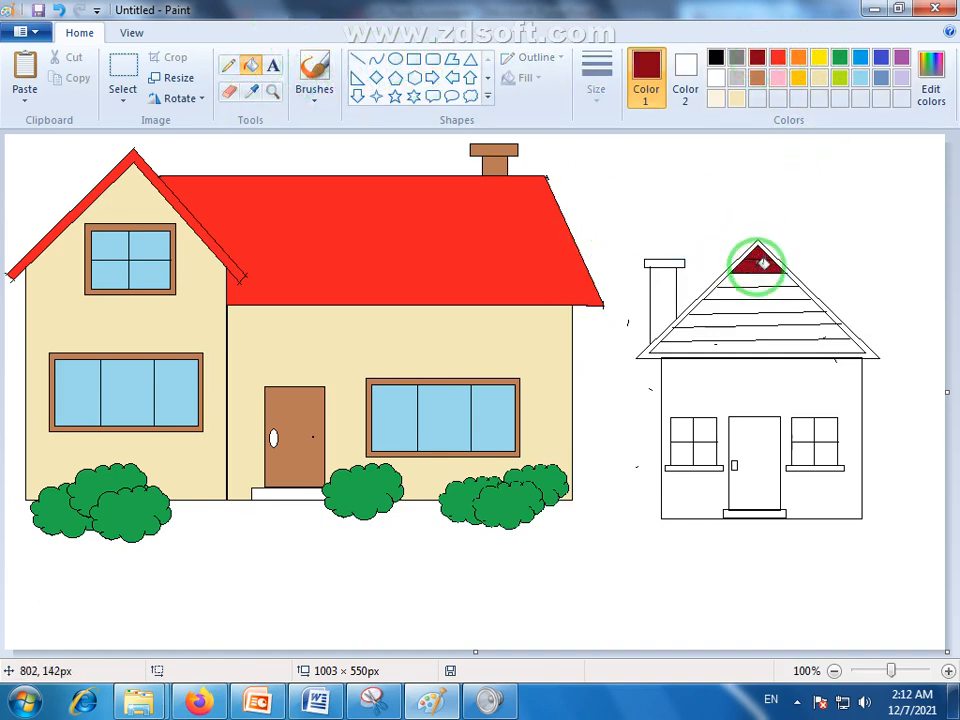
pyautogui.click(763, 276)
pyautogui.click(776, 303)
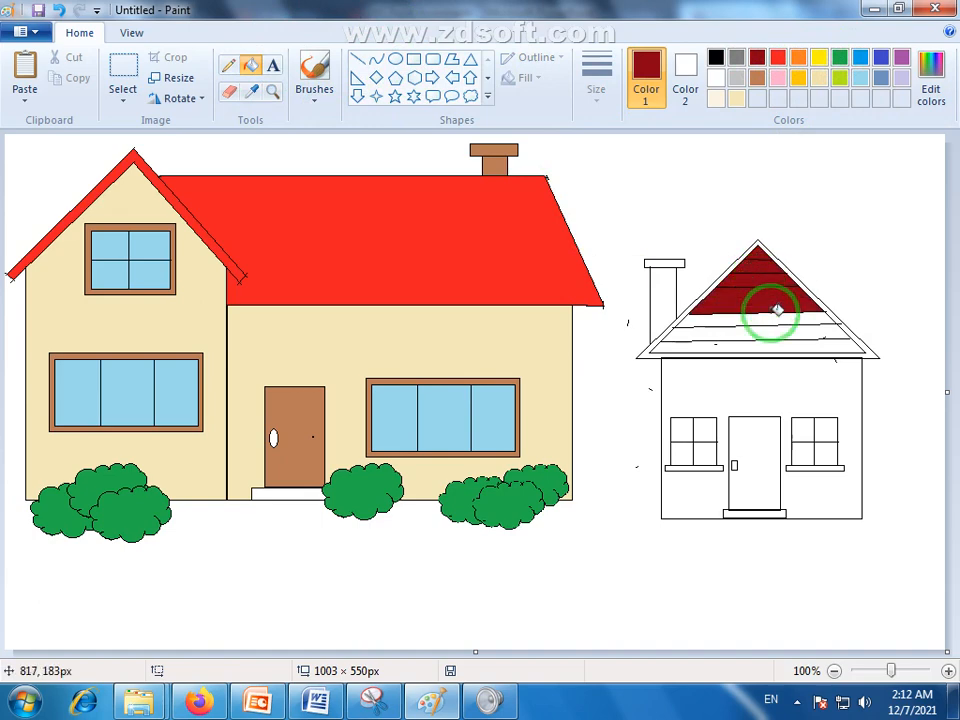
pyautogui.click(774, 319)
pyautogui.click(778, 335)
pyautogui.click(780, 342)
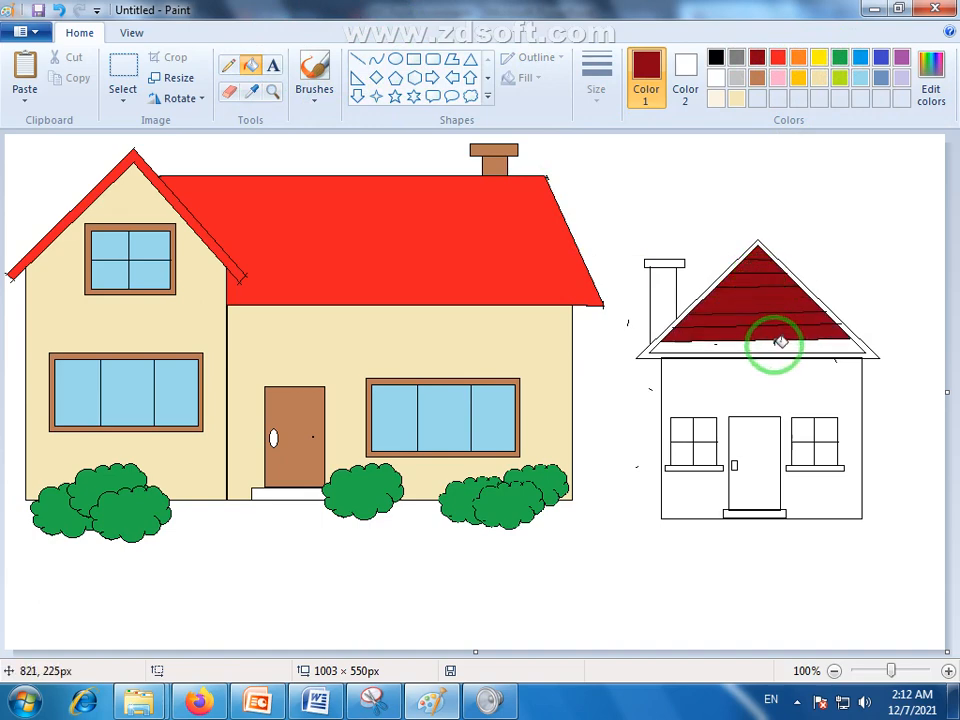
pyautogui.click(780, 342)
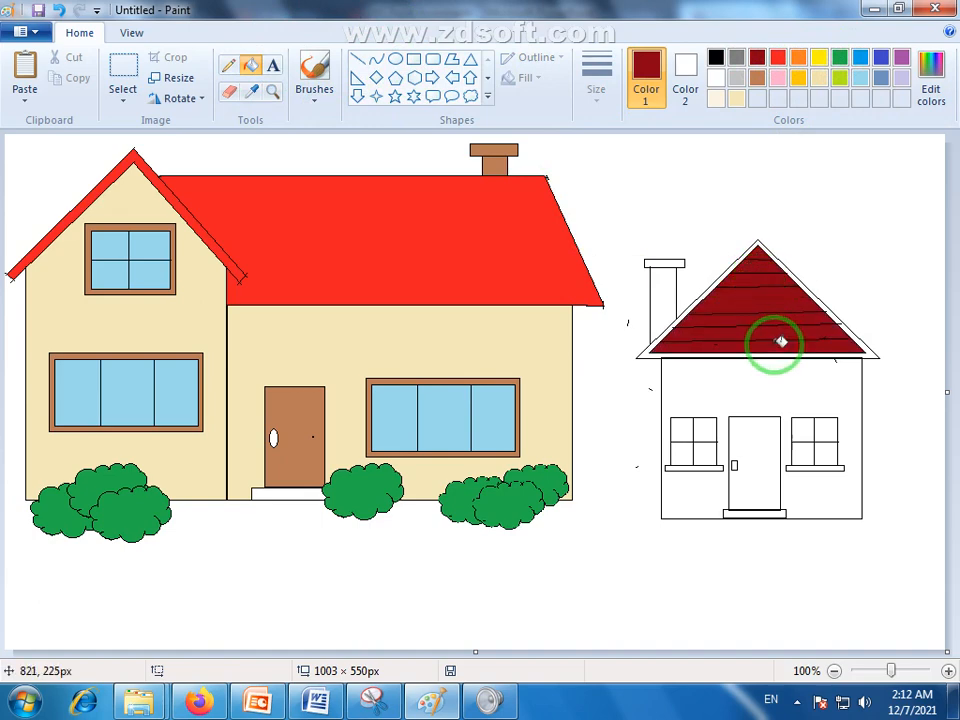
pyautogui.click(737, 58)
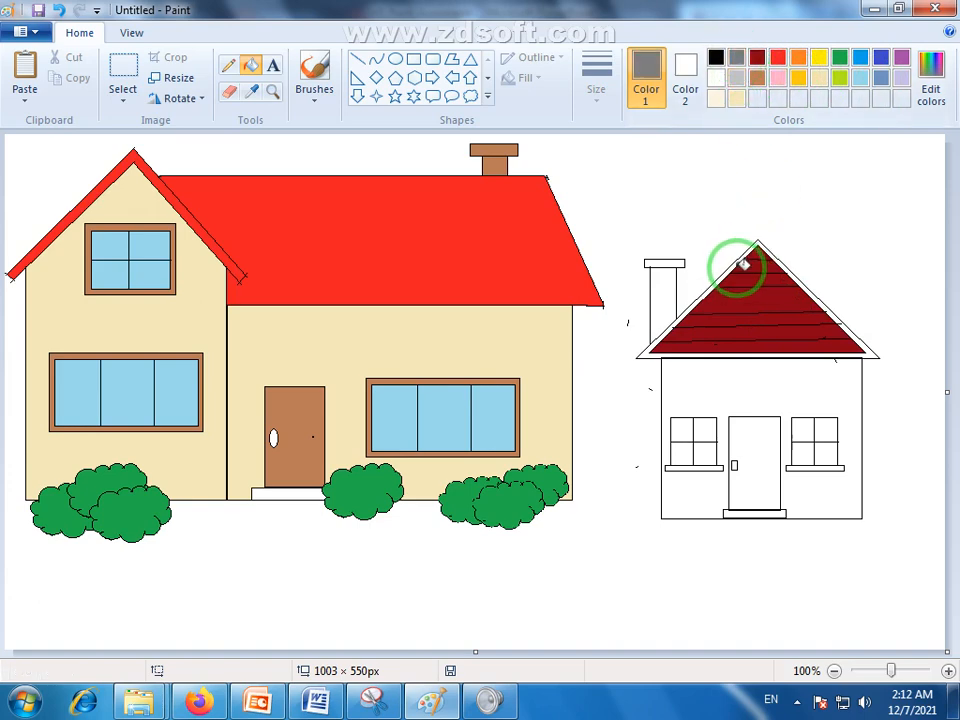
pyautogui.click(653, 355)
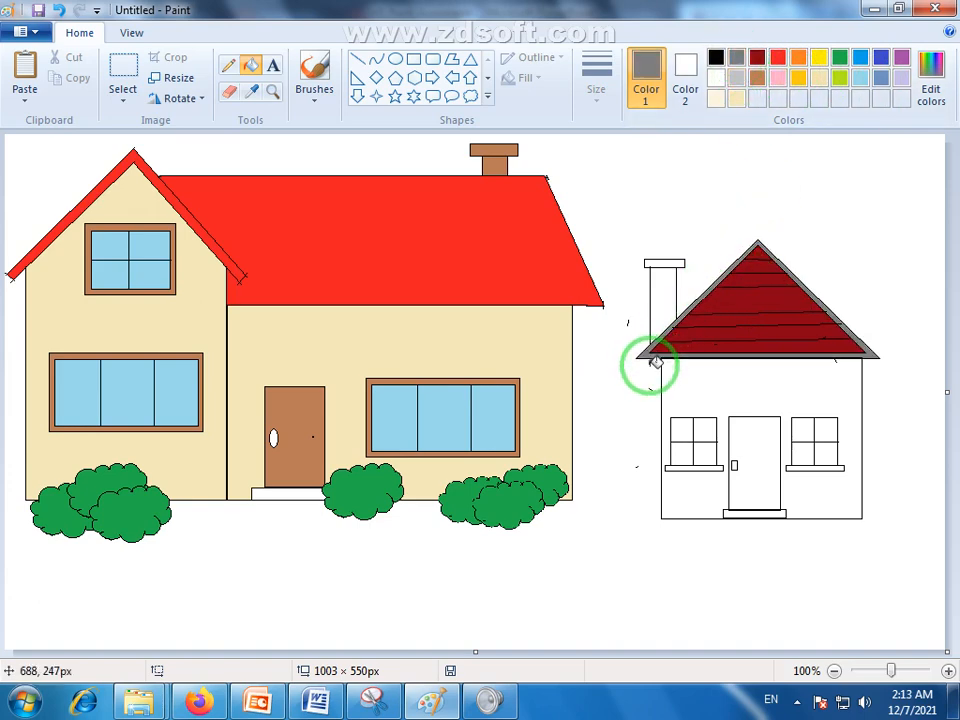
pyautogui.click(758, 58)
pyautogui.click(658, 300)
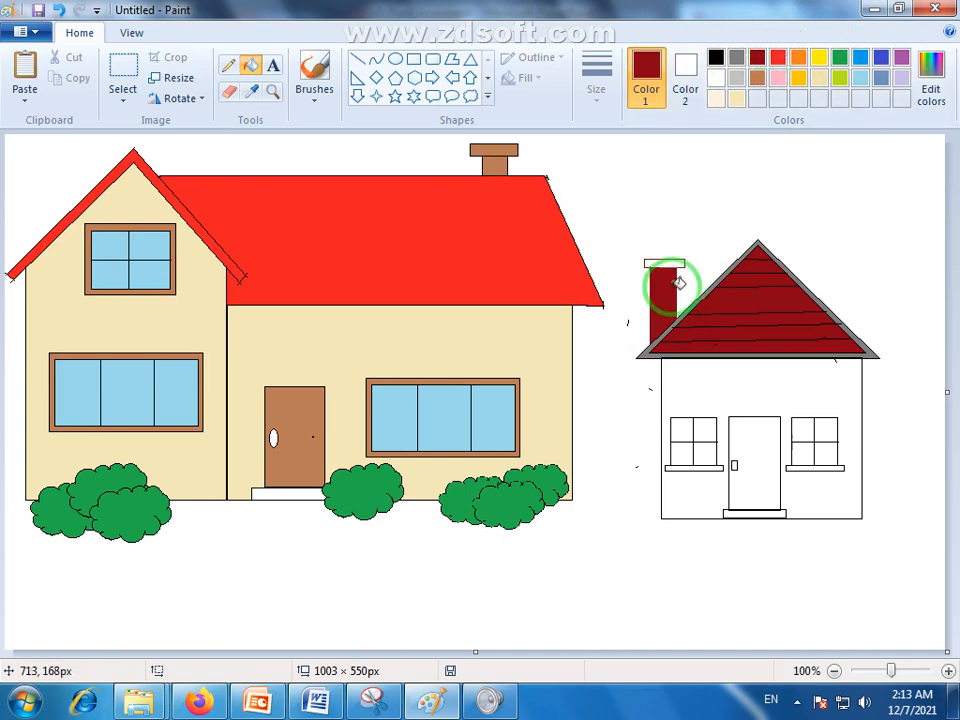
pyautogui.click(676, 264)
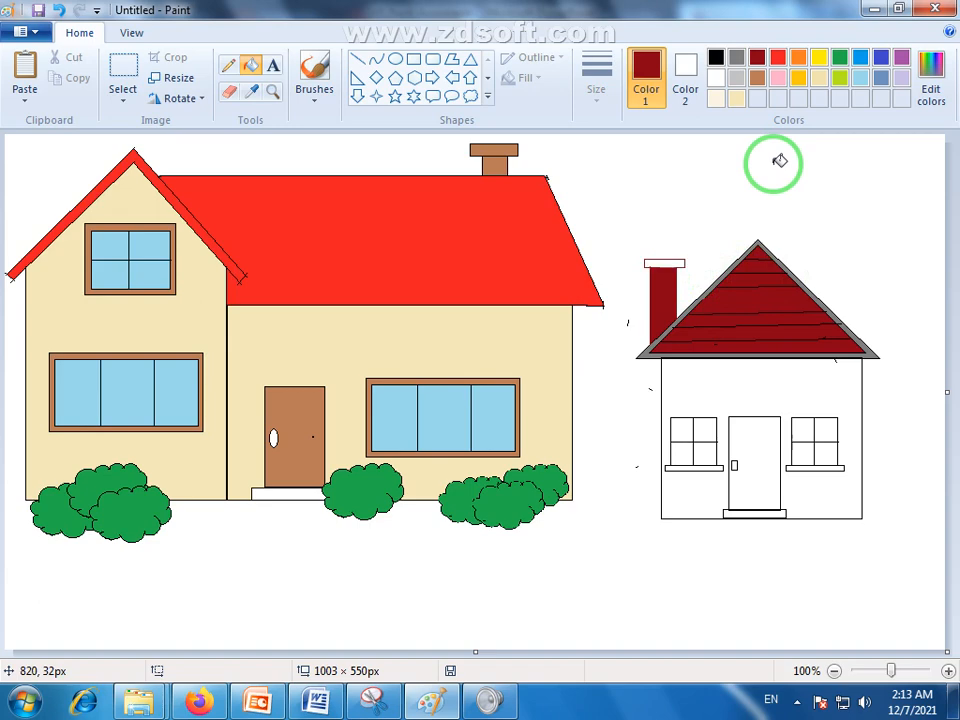
# Fill the small house's chimney and its cap with orange, and its door with lime.
pyautogui.click(806, 58)
pyautogui.click(672, 272)
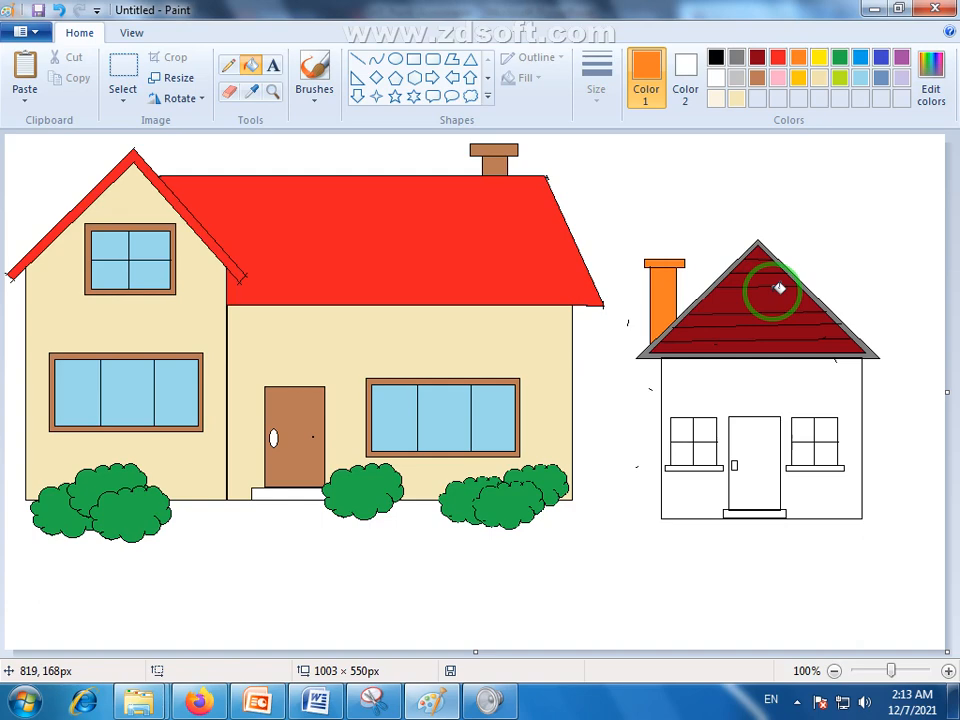
pyautogui.click(840, 77)
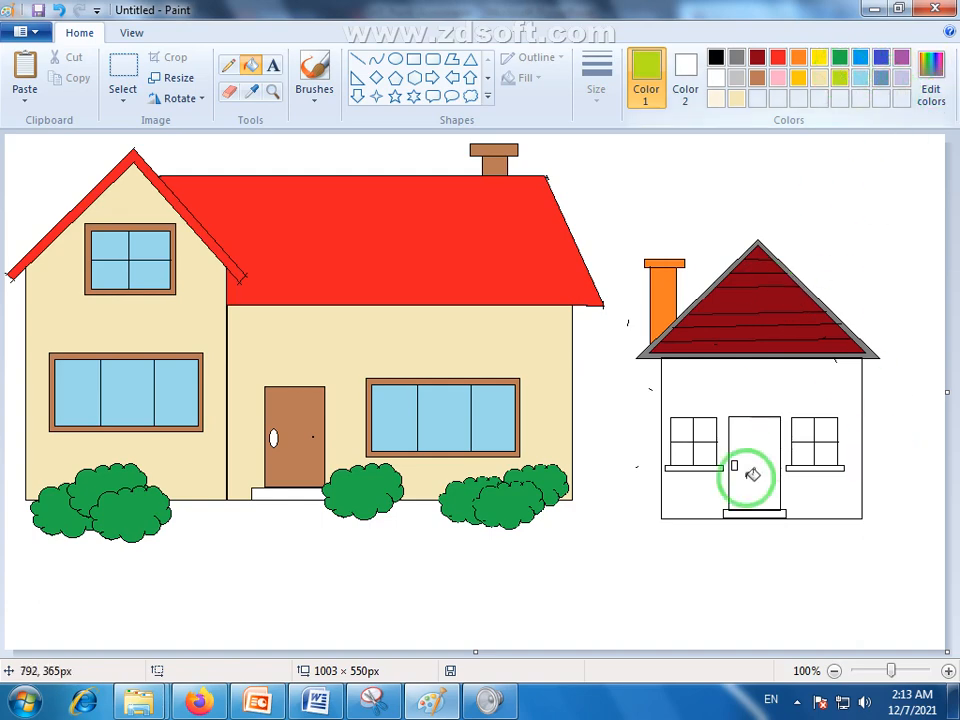
pyautogui.click(751, 475)
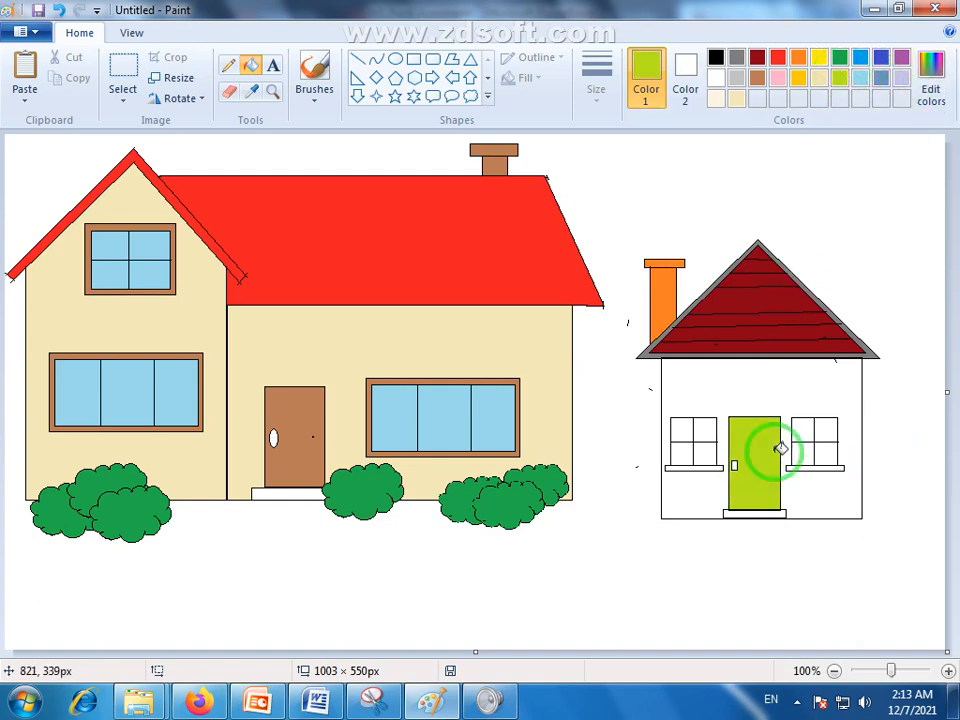
# Fill every pane of the small house's two windows with light blue and both window sills with brown.
pyautogui.click(860, 77)
pyautogui.click(713, 430)
pyautogui.click(684, 433)
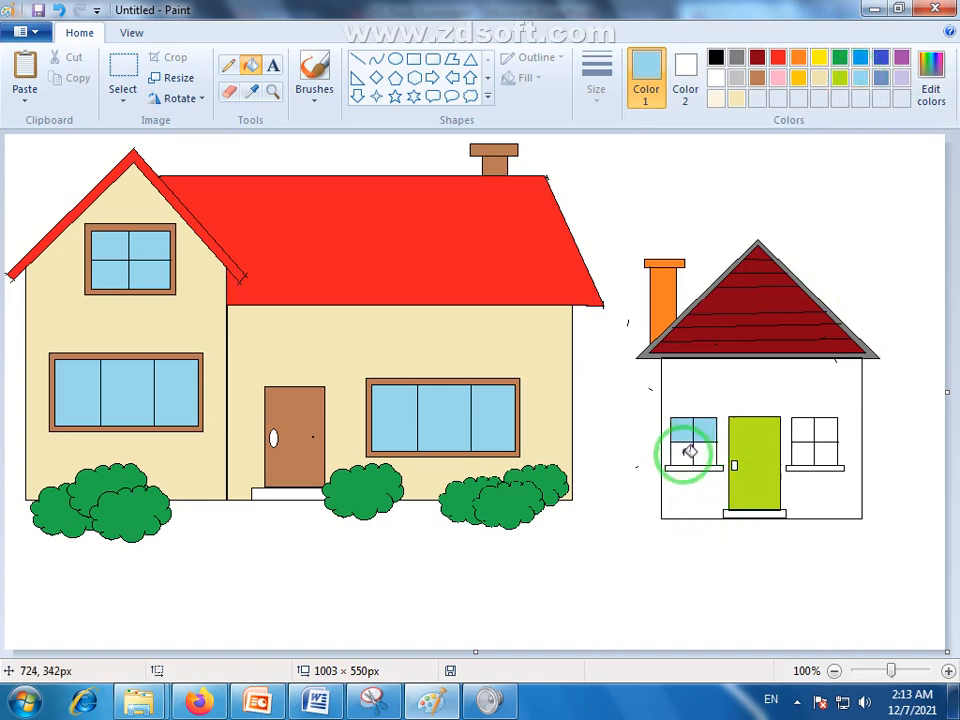
pyautogui.click(685, 452)
pyautogui.click(703, 452)
pyautogui.click(802, 431)
pyautogui.click(827, 431)
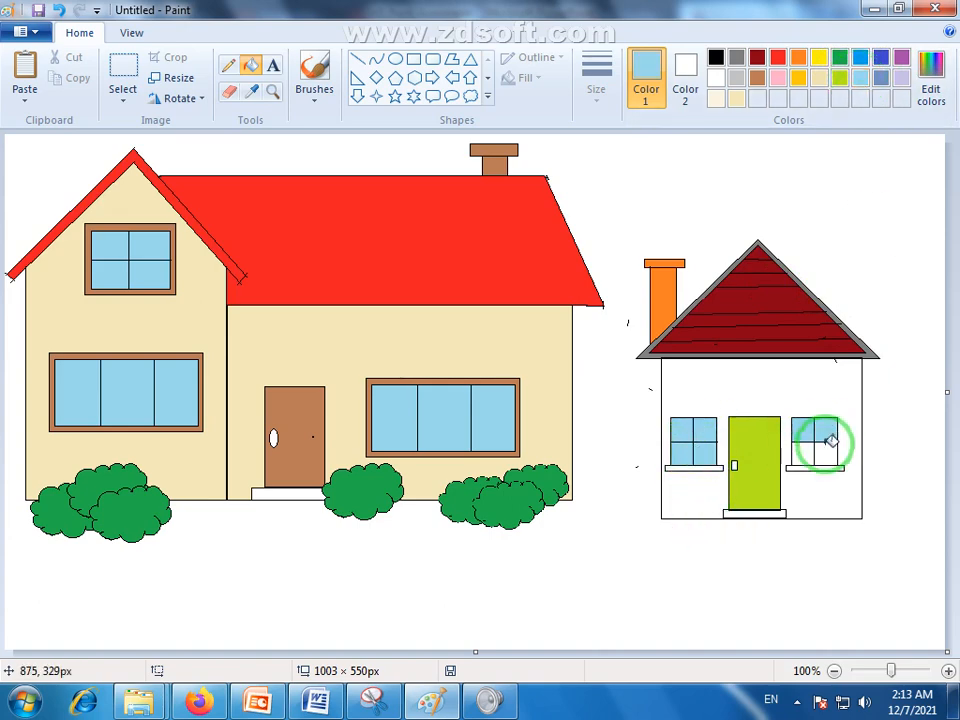
pyautogui.click(825, 451)
pyautogui.click(803, 454)
pyautogui.click(757, 77)
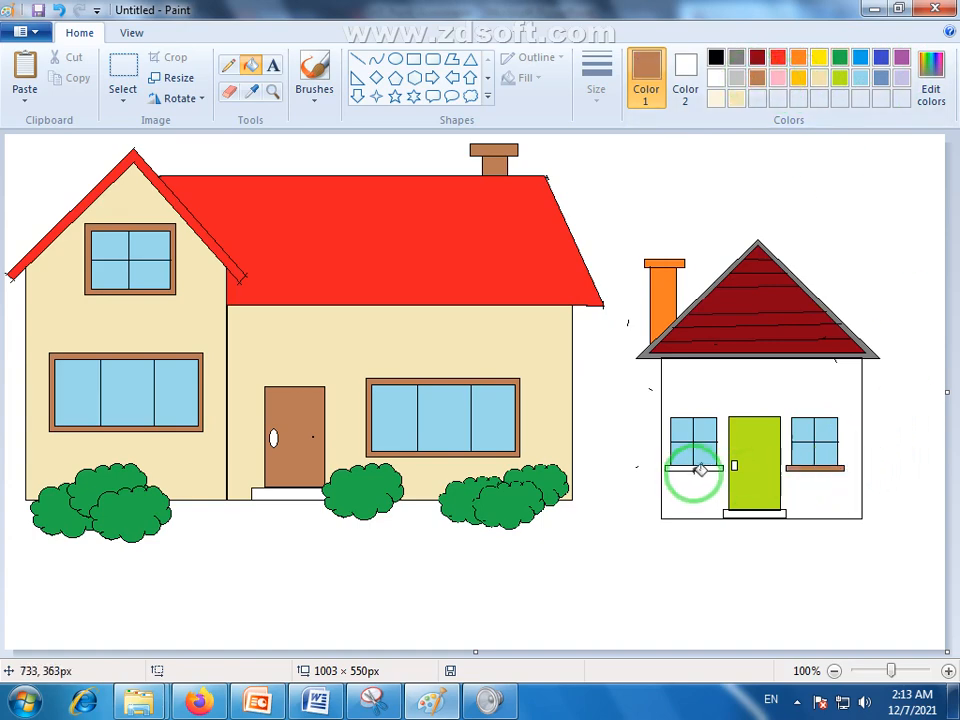
pyautogui.click(707, 467)
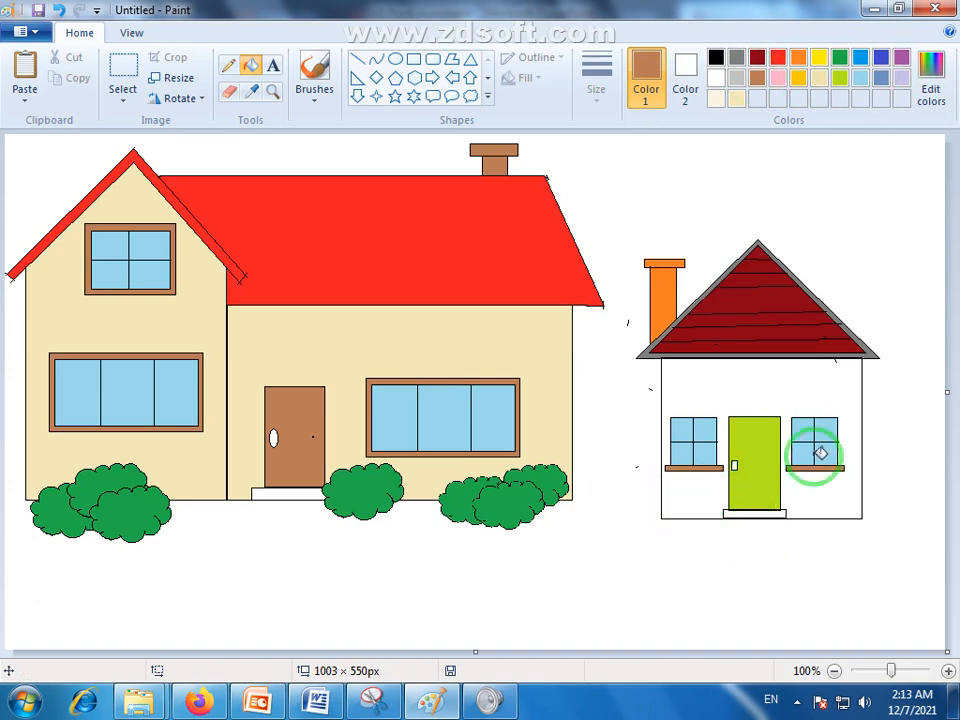
# Draw a black-outlined rectangle about 177 × 29 px on the small house's wall, above the door and windows.
pyautogui.click(414, 59)
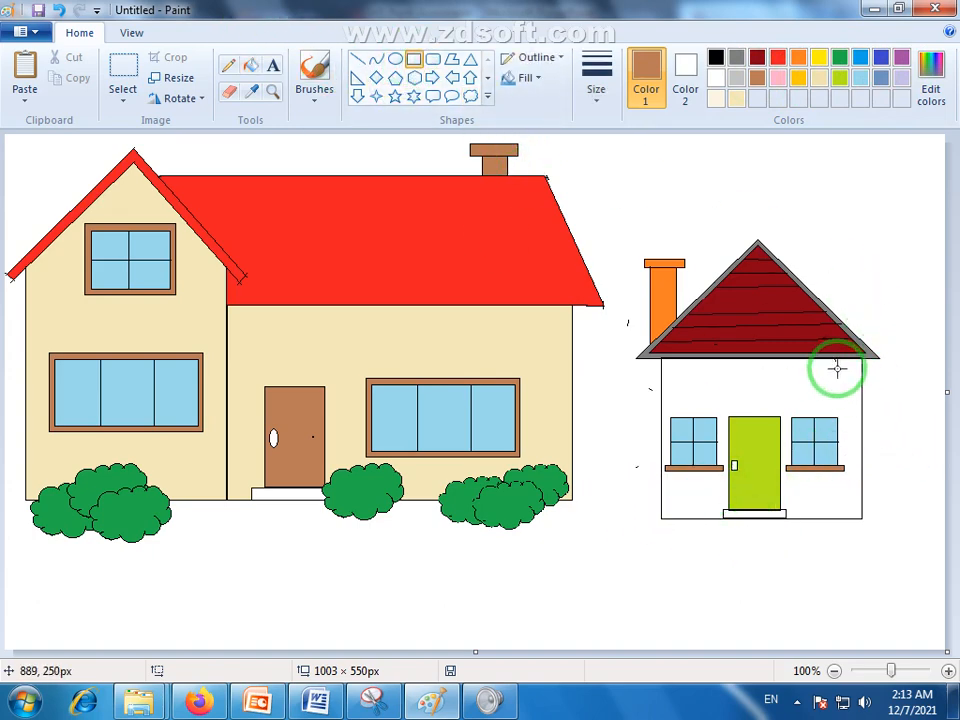
pyautogui.moveTo(846, 371); pyautogui.dragTo(680, 397)
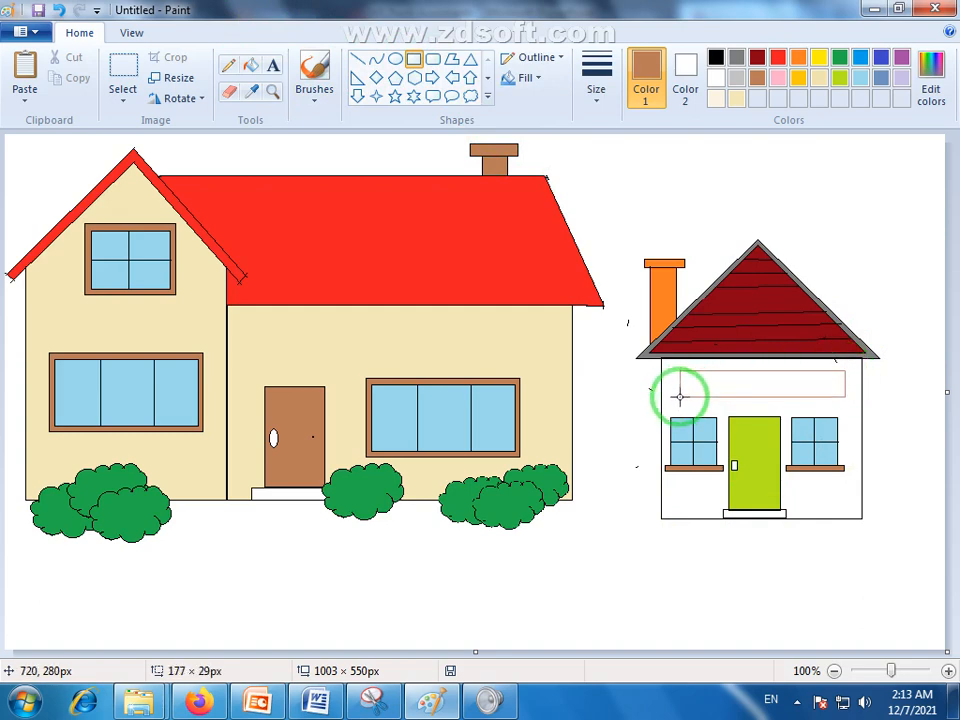
pyautogui.click(716, 57)
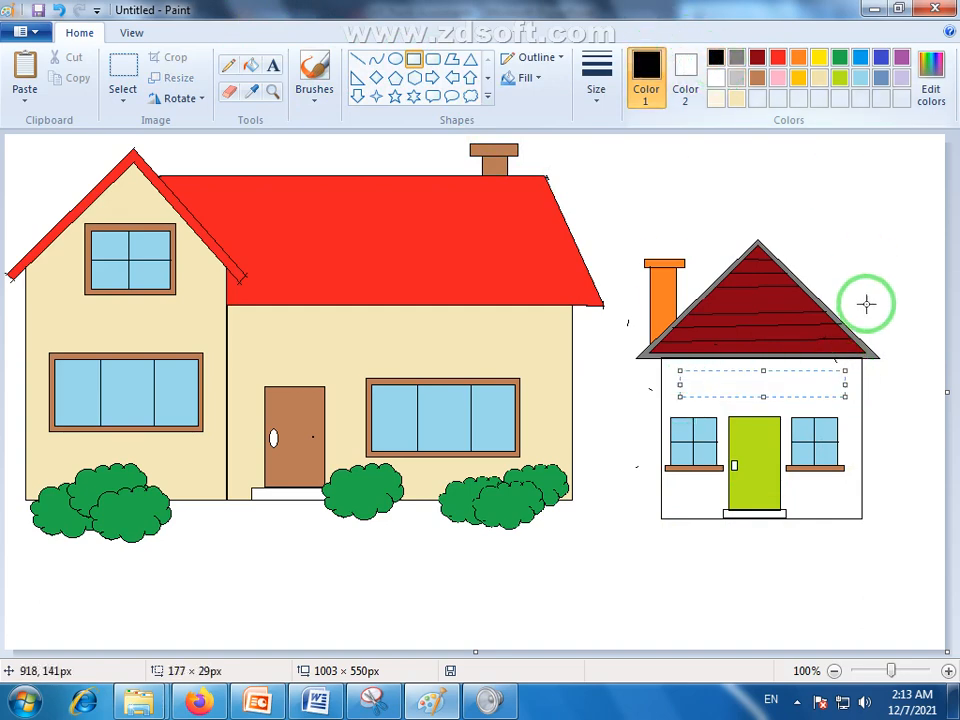
pyautogui.click(900, 371)
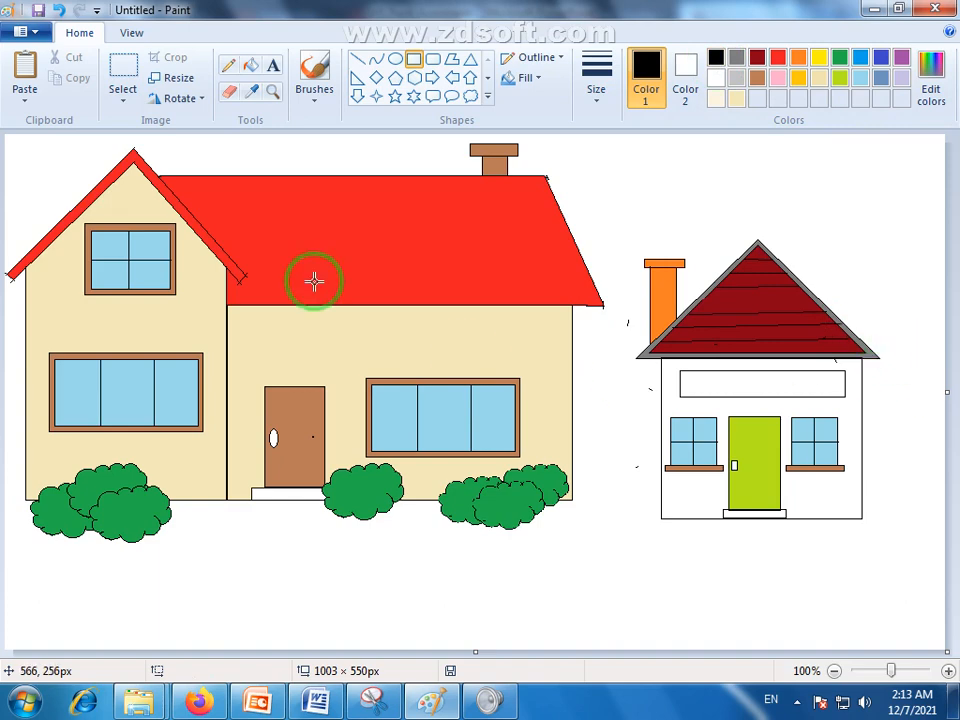
# Draw a cloud callout about 45 × 38 px just below and to the left of the small house.
pyautogui.click(470, 96)
pyautogui.moveTo(592, 532); pyautogui.dragTo(637, 572)
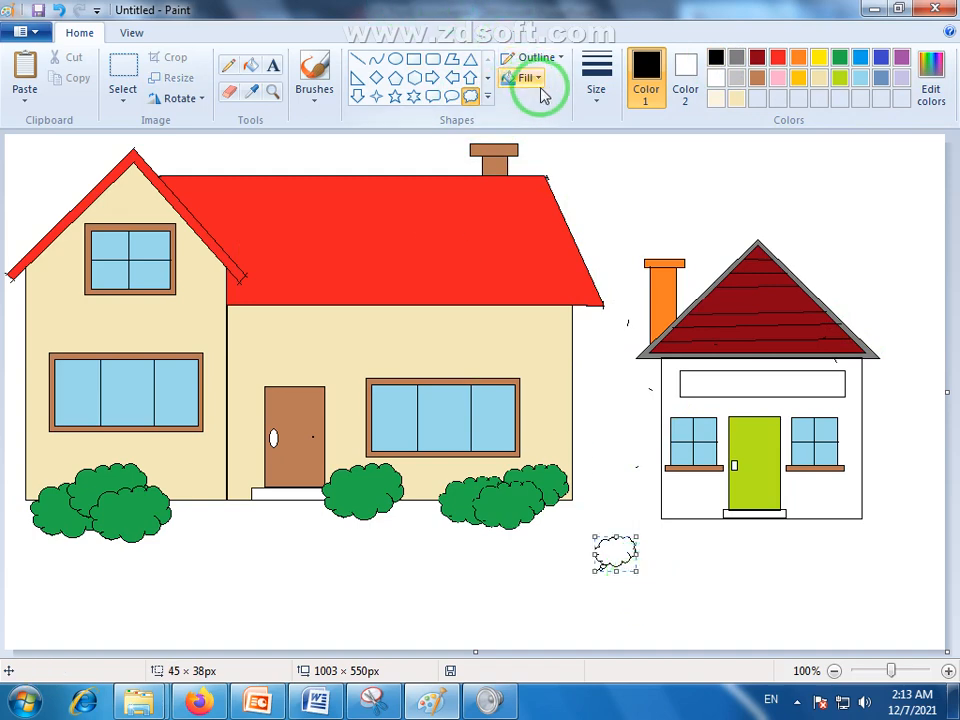